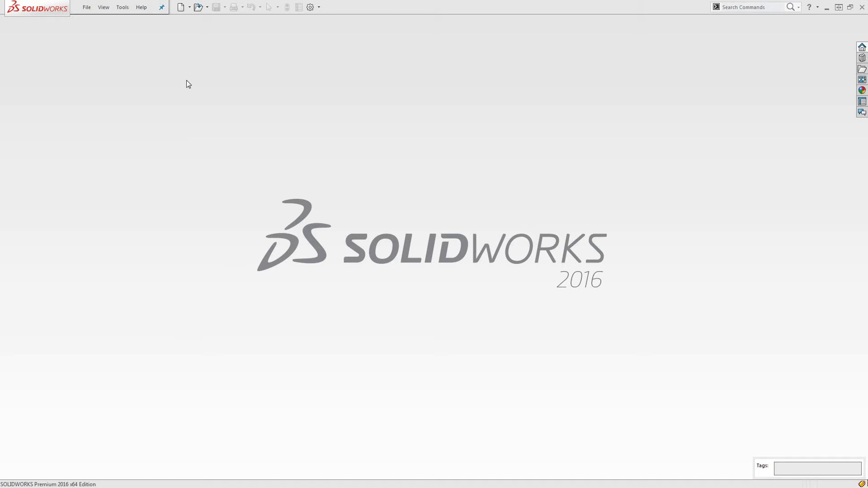
# Create a new Part document and start a new sketch from the Sketch tab.
pyautogui.click(181, 7)
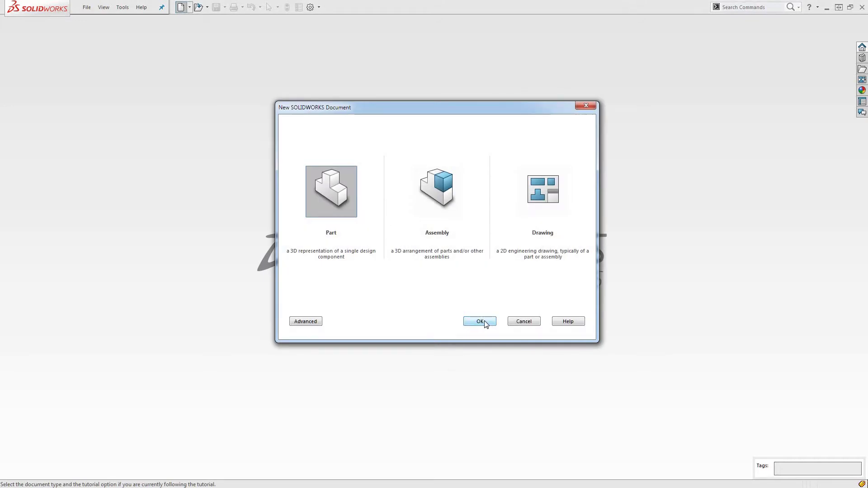
pyautogui.click(481, 321)
pyautogui.click(38, 61)
pyautogui.click(13, 27)
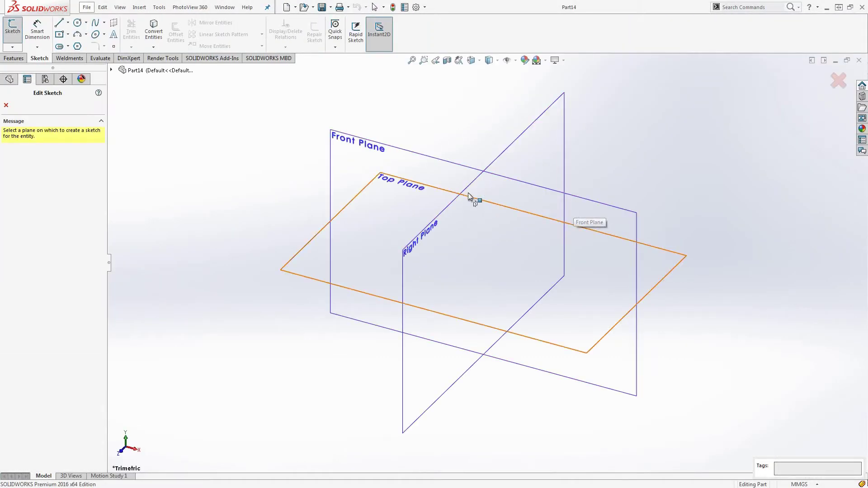
# Sketch on the Right Plane and draw a circle centred on the origin.
pyautogui.click(506, 153)
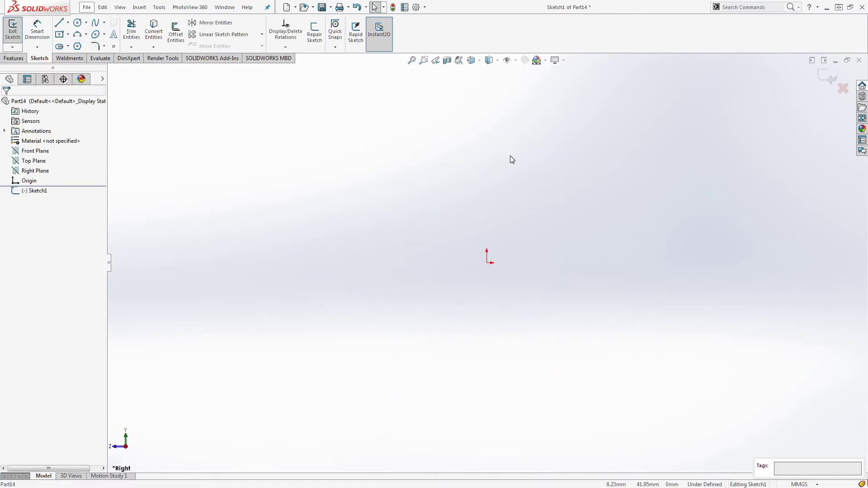
pyautogui.click(78, 22)
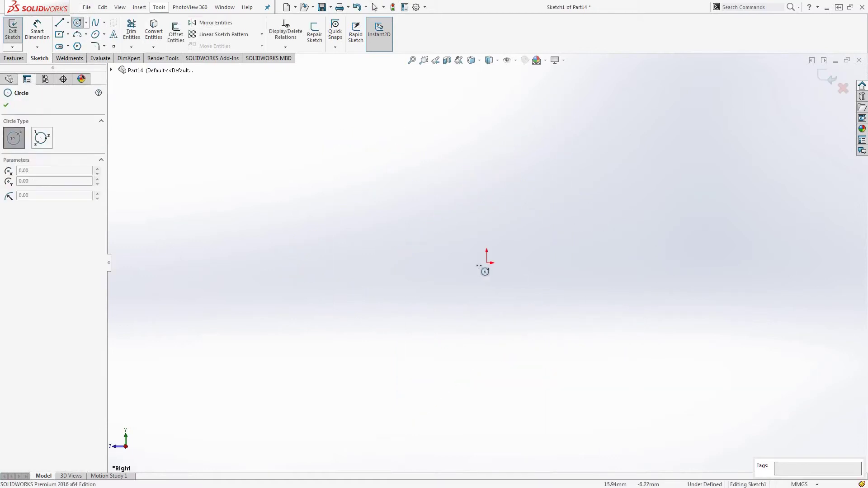
pyautogui.moveTo(487, 263)
pyautogui.mouseDown()
pyautogui.moveTo(529, 271)
pyautogui.moveTo(579, 302)
pyautogui.mouseUp()
# Dimension the outer circle to Ø10 mm and the inner circle to Ø5 mm.
pyautogui.press('d')
pyautogui.click(579, 235)
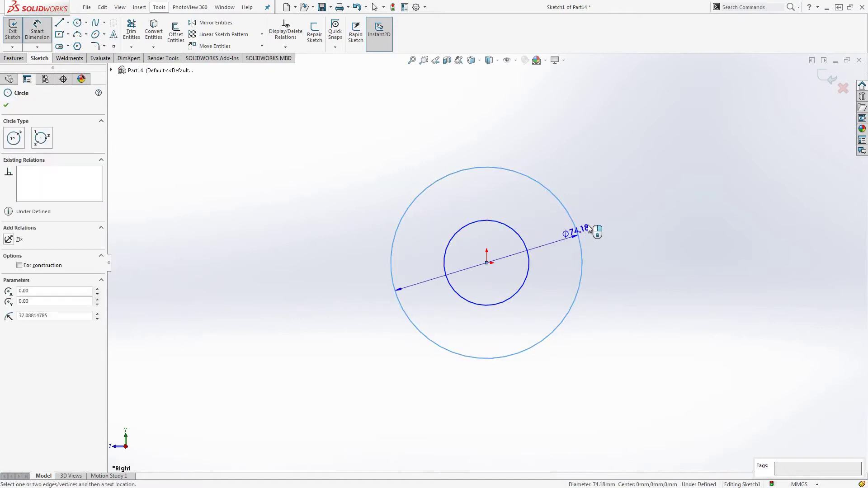
pyautogui.click(631, 246)
pyautogui.write('10')
pyautogui.press('Return')
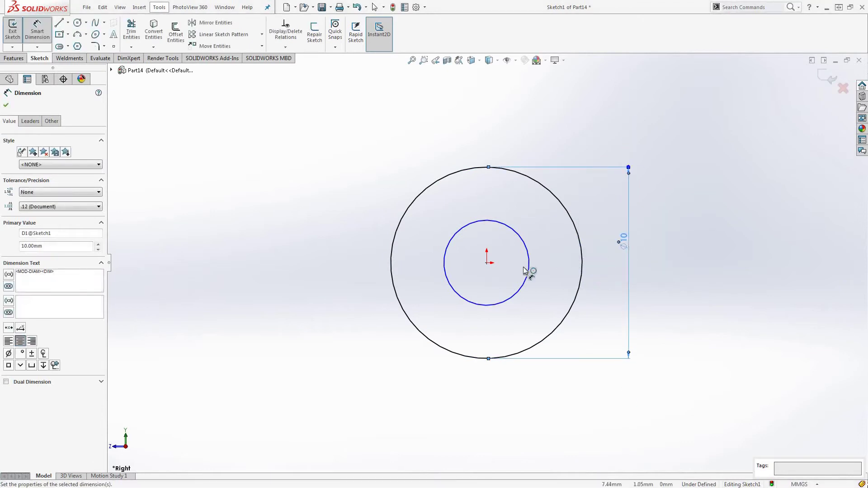
pyautogui.click(532, 265)
pyautogui.click(614, 276)
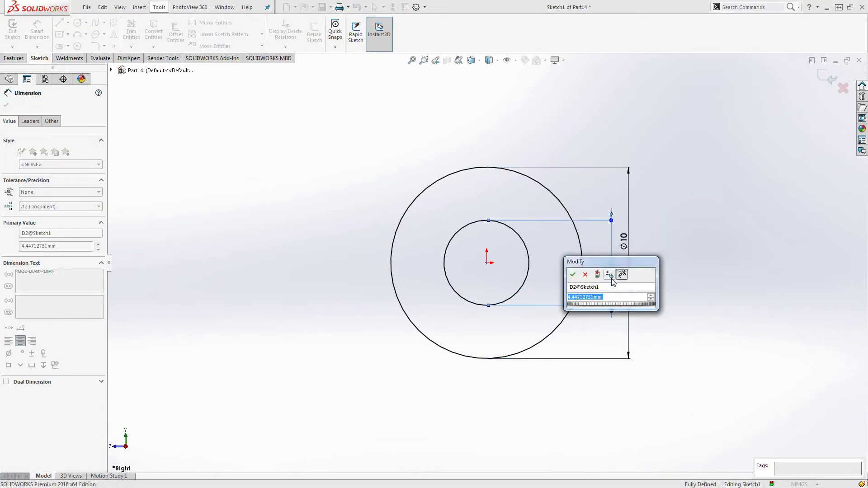
pyautogui.write('5')
pyautogui.press('Return')
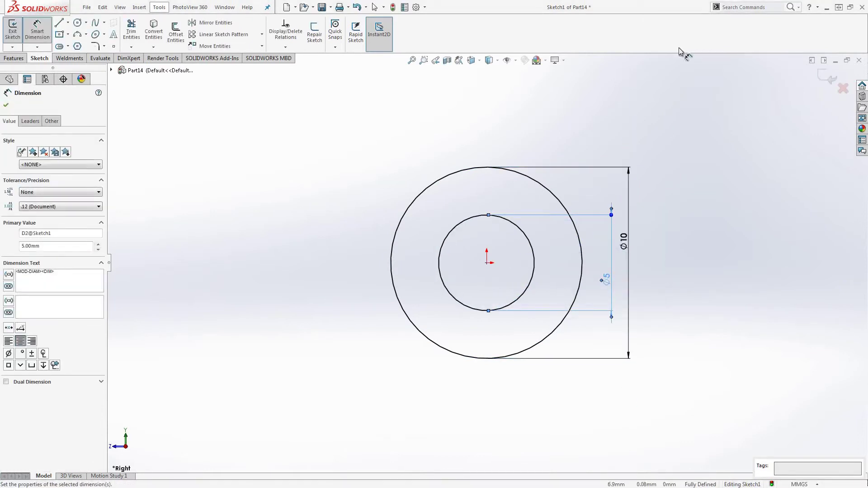
# Draw a vertical line rising from the outer circle's right edge.
pyautogui.click(59, 23)
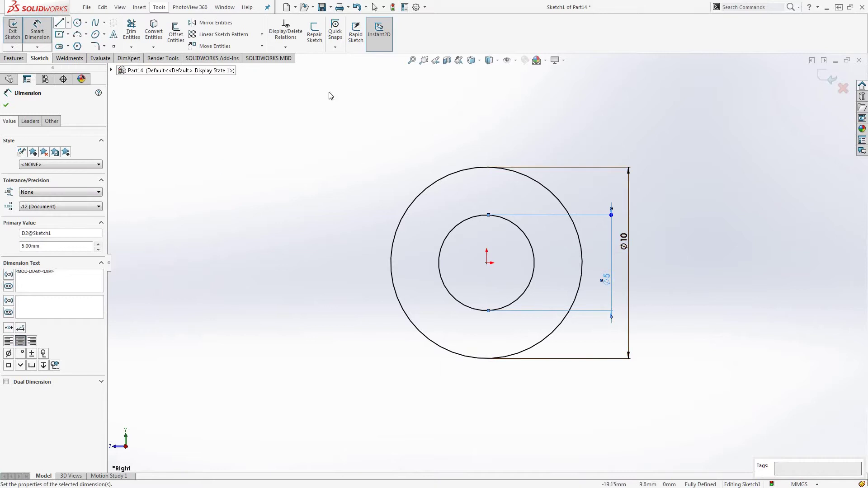
pyautogui.click(582, 262)
pyautogui.scroll(3, 584, 264)
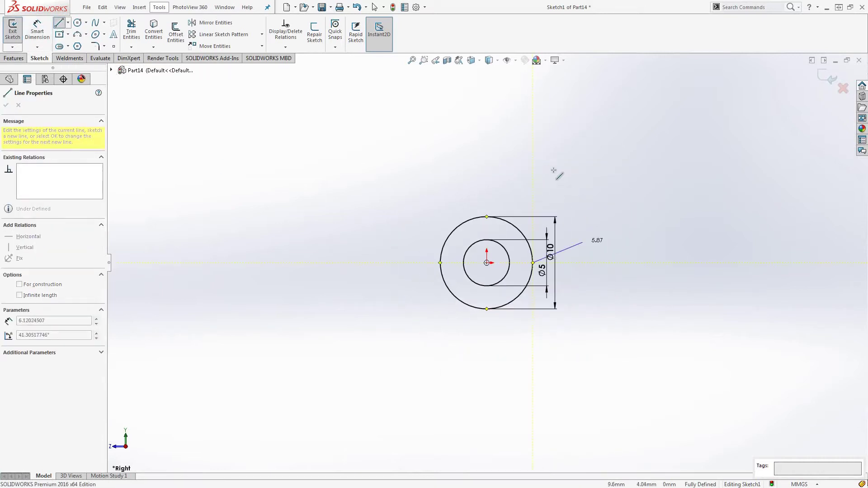
pyautogui.click(533, 103)
pyautogui.press('Escape')
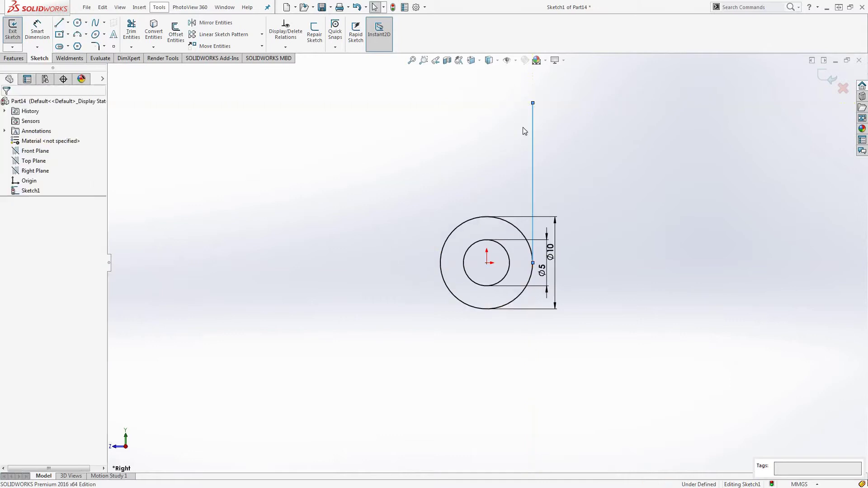
# Draw a second vertical line from the inner circle's right edge and join both tops horizontally.
pyautogui.press('l')
pyautogui.click(509, 262)
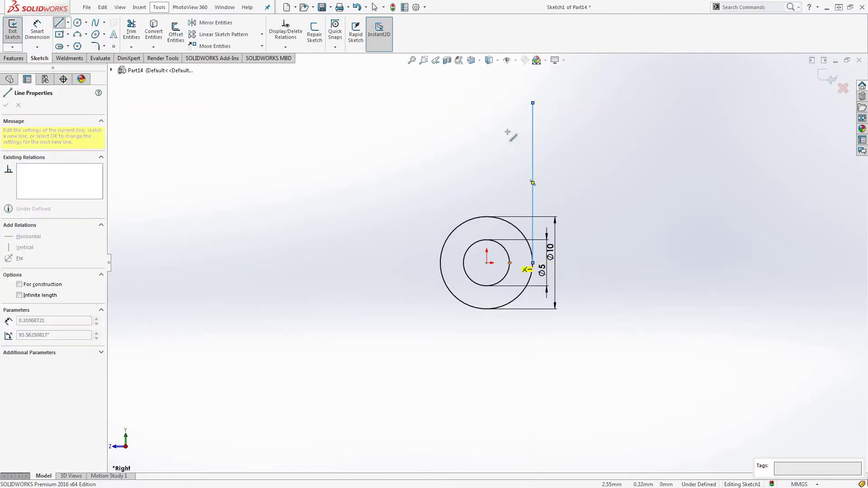
pyautogui.click(510, 103)
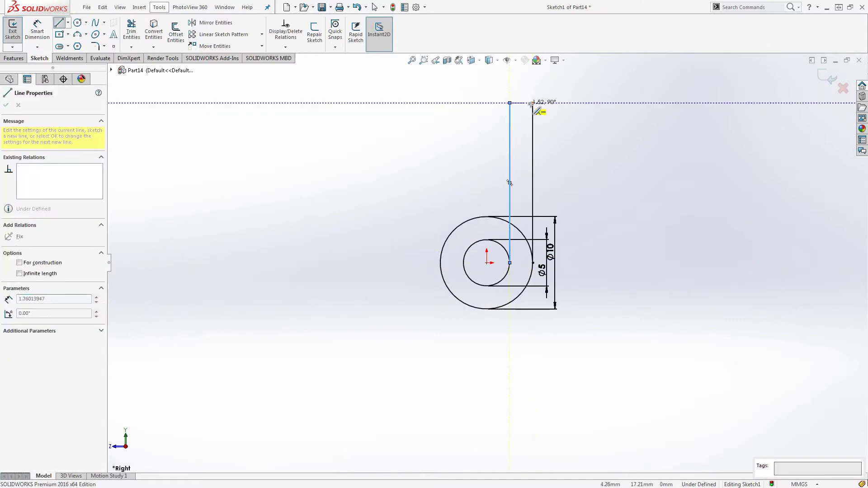
pyautogui.click(533, 103)
pyautogui.press('Escape')
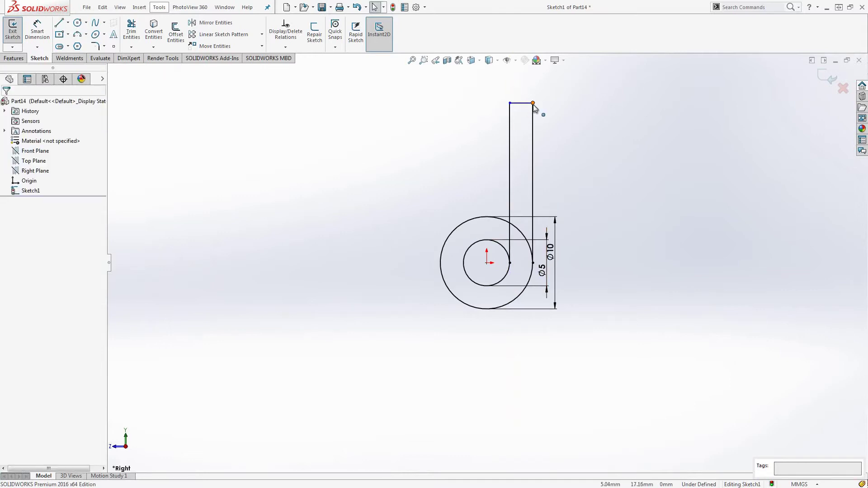
pyautogui.scroll(-4, 534, 108)
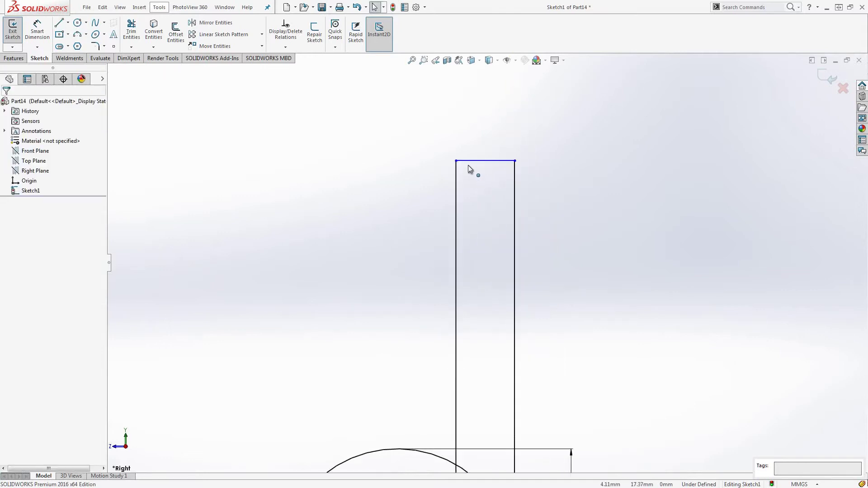
pyautogui.click(59, 22)
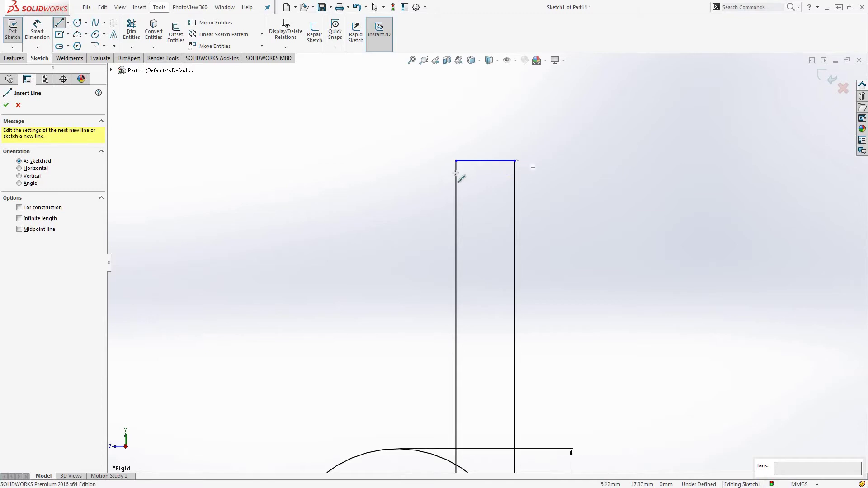
pyautogui.hotkey('ctrl', 'z')
pyautogui.scroll(3, 479, 267)
pyautogui.scroll(-4, 488, 403)
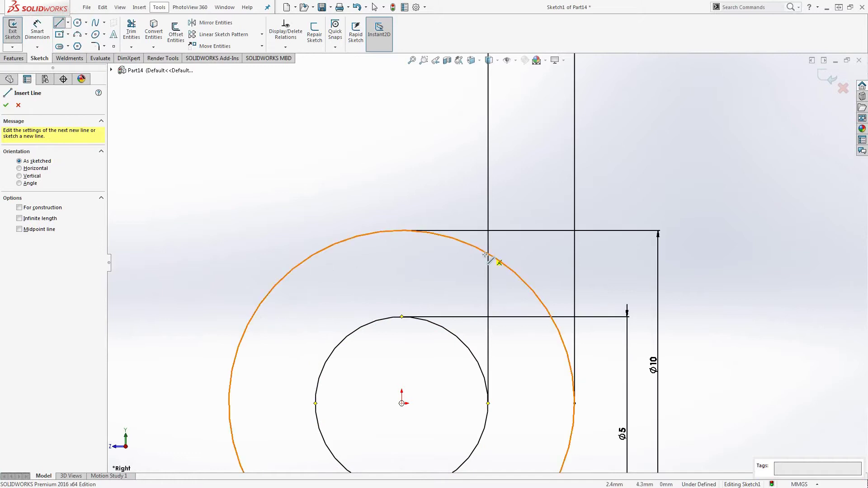
pyautogui.scroll(1, 491, 261)
pyautogui.scroll(3, 574, 185)
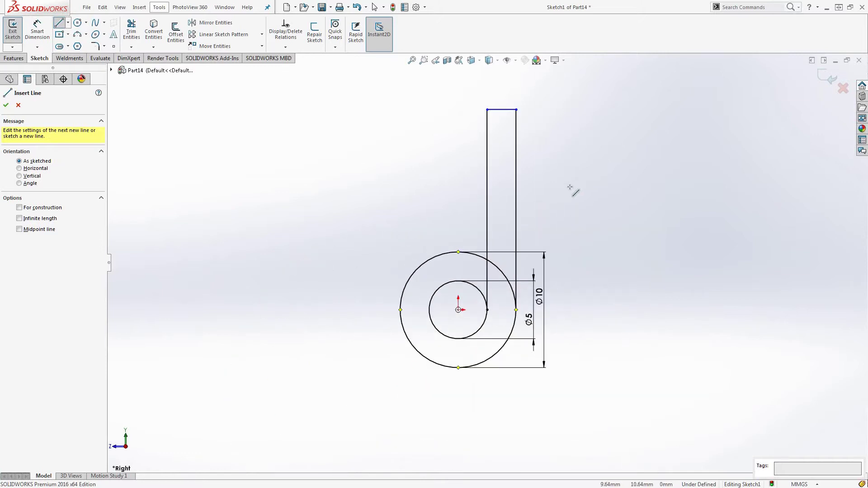
# Dimension the right vertical line's height, first 25 mm, then corrected to 20 mm.
pyautogui.click(37, 30)
pyautogui.click(517, 172)
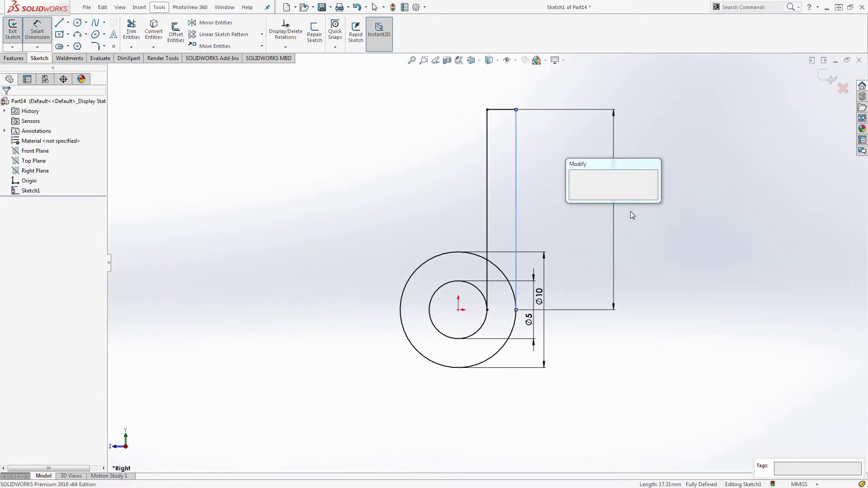
pyautogui.click(616, 194)
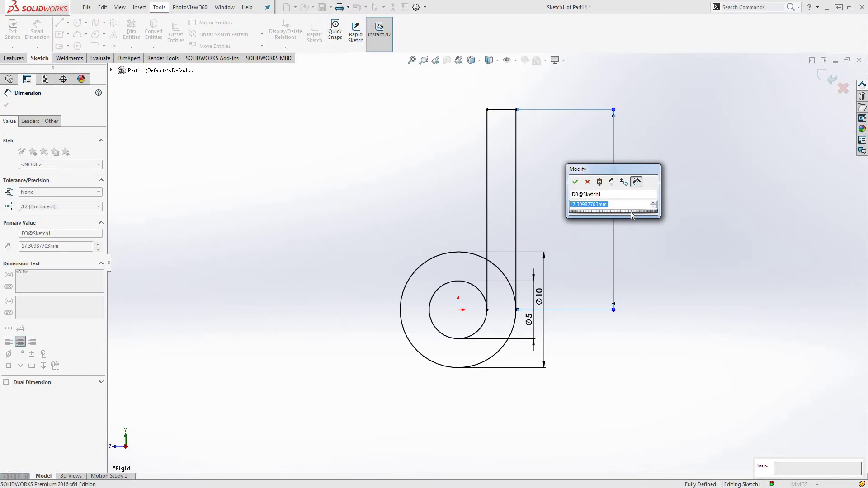
pyautogui.write('25')
pyautogui.press('Return')
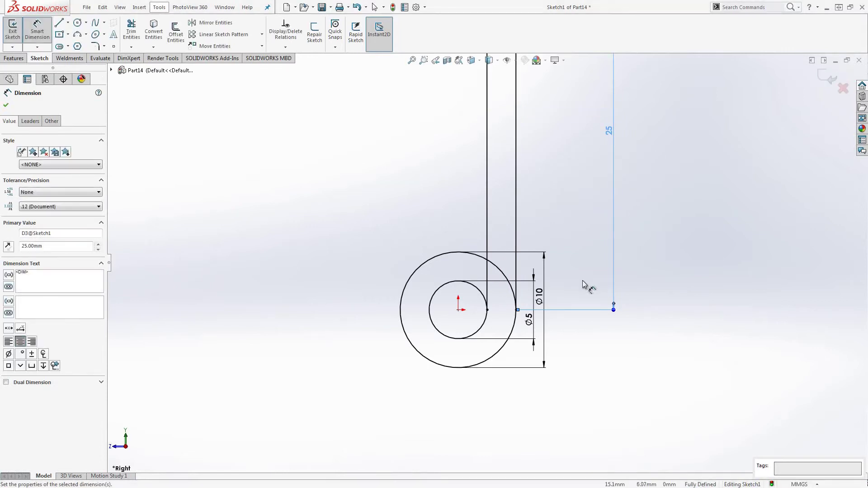
pyautogui.press('f')
pyautogui.click(515, 224)
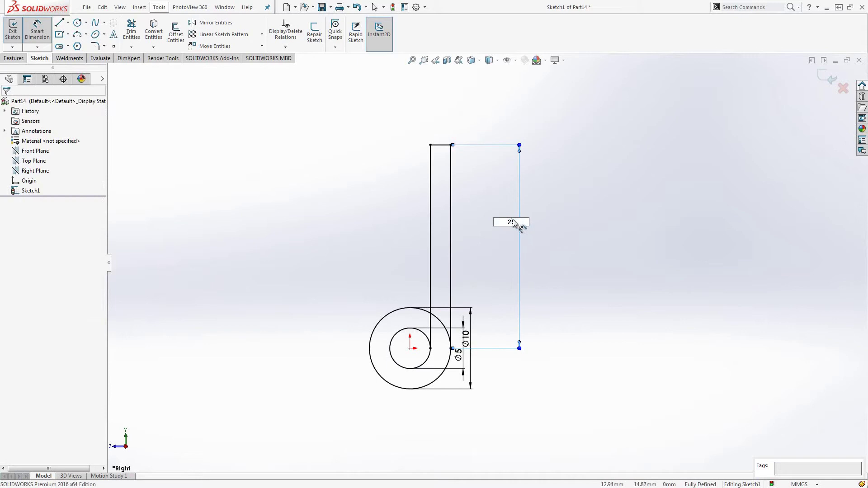
pyautogui.write('0')
pyautogui.press('Return')
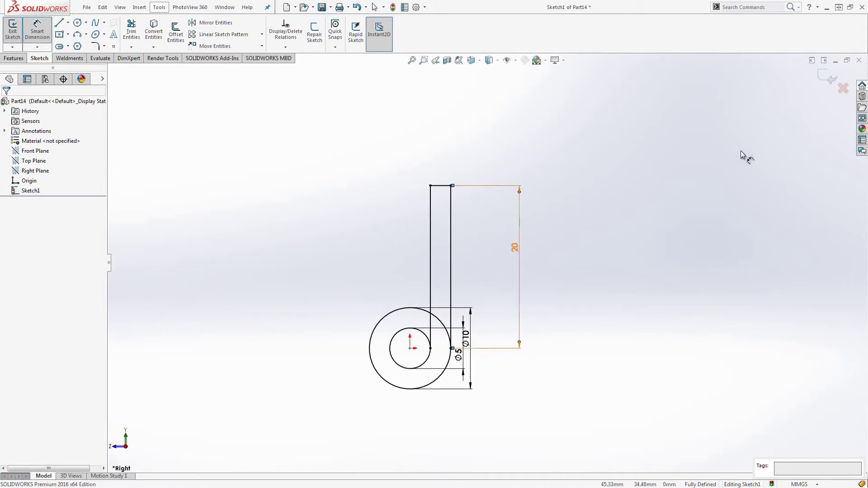
pyautogui.press('f')
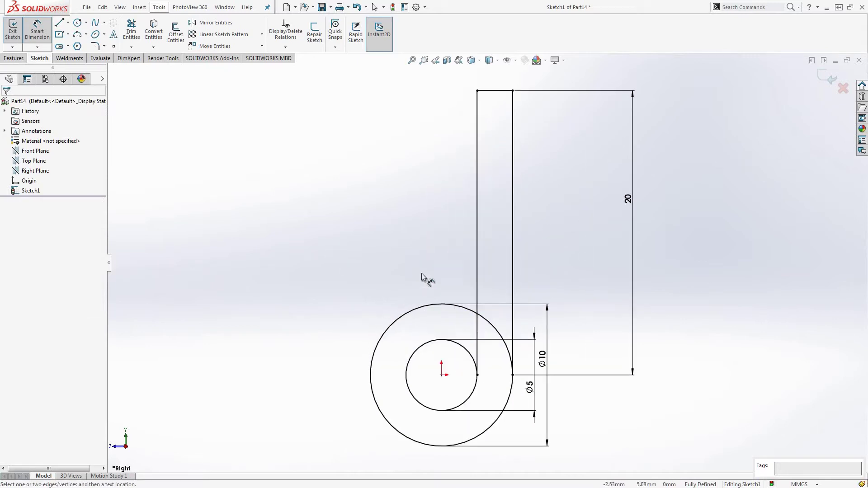
# Add a width dimension (3.21) to the short top line.
pyautogui.click(505, 91)
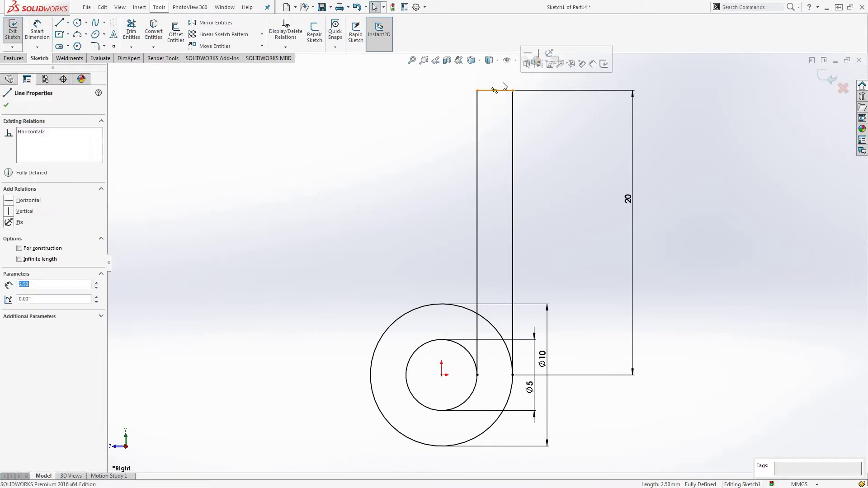
pyautogui.click(37, 31)
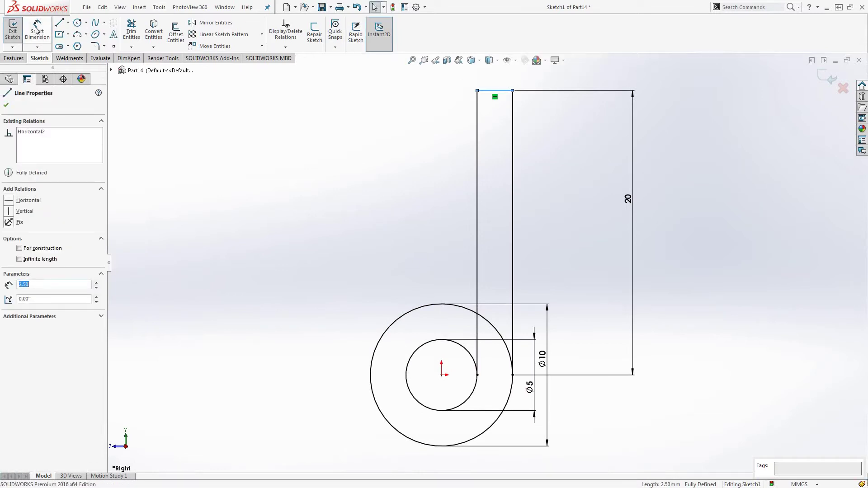
pyautogui.click(500, 83)
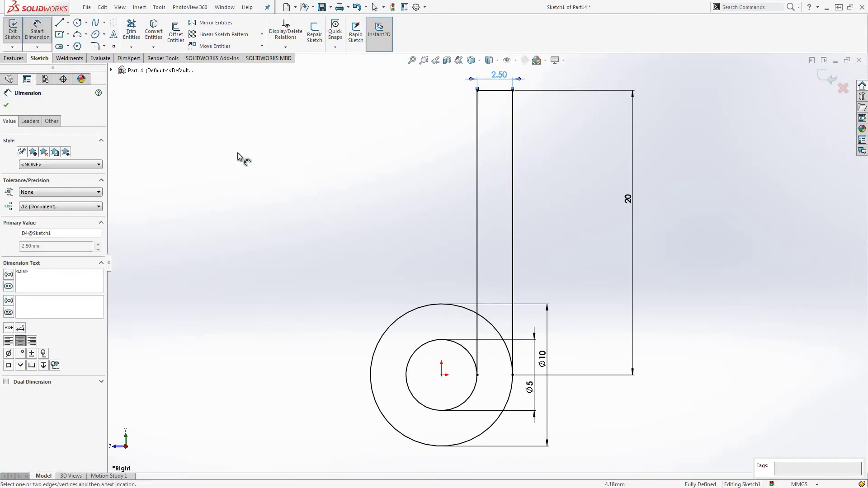
pyautogui.press('Escape')
# Trim the overlapping arc and lower line segment, and drag the left vertical line right.
pyautogui.click(131, 34)
pyautogui.moveTo(469, 331)
pyautogui.mouseDown()
pyautogui.moveTo(494, 333)
pyautogui.moveTo(500, 324)
pyautogui.mouseUp()
pyautogui.press('Escape')
pyautogui.moveTo(479, 246); pyautogui.dragTo(465, 226)
pyautogui.scroll(2, 507, 254)
pyautogui.scroll(-5, 475, 216)
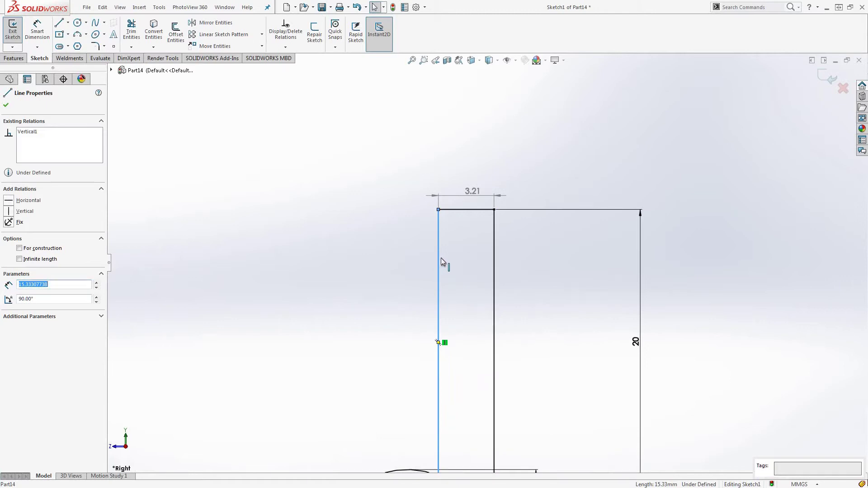
pyautogui.click(438, 258)
pyautogui.press('Escape')
# Replace the driven 3.21 dimension with a 2.5 mm width on the top line.
pyautogui.doubleClick(482, 193)
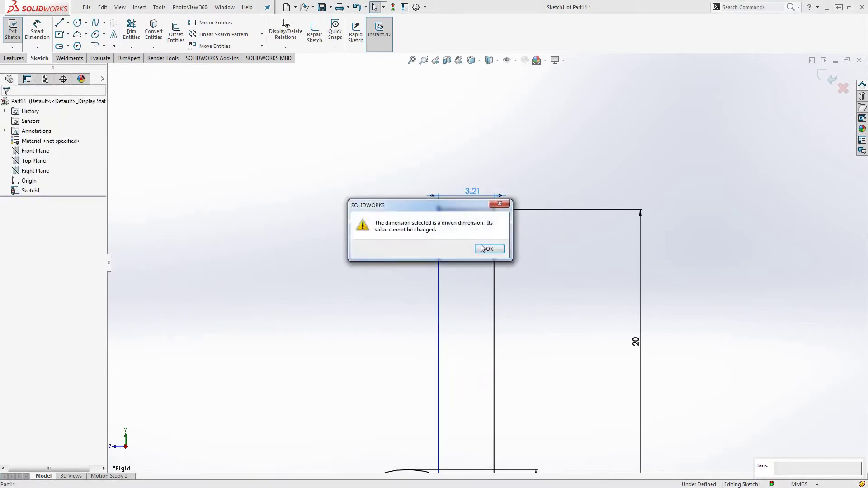
pyautogui.click(488, 250)
pyautogui.click(492, 197)
pyautogui.press('Delete')
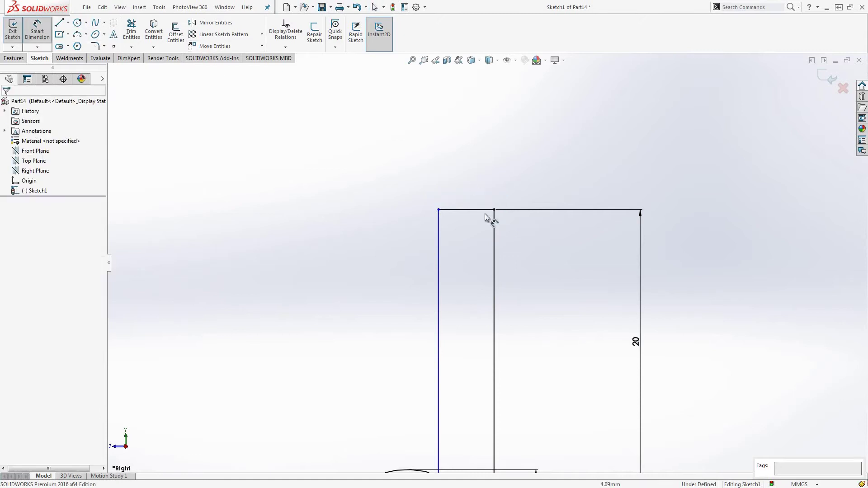
pyautogui.click(486, 210)
pyautogui.click(484, 182)
pyautogui.write('2.5')
pyautogui.press('Return')
pyautogui.scroll(5, 503, 254)
pyautogui.scroll(-2, 520, 343)
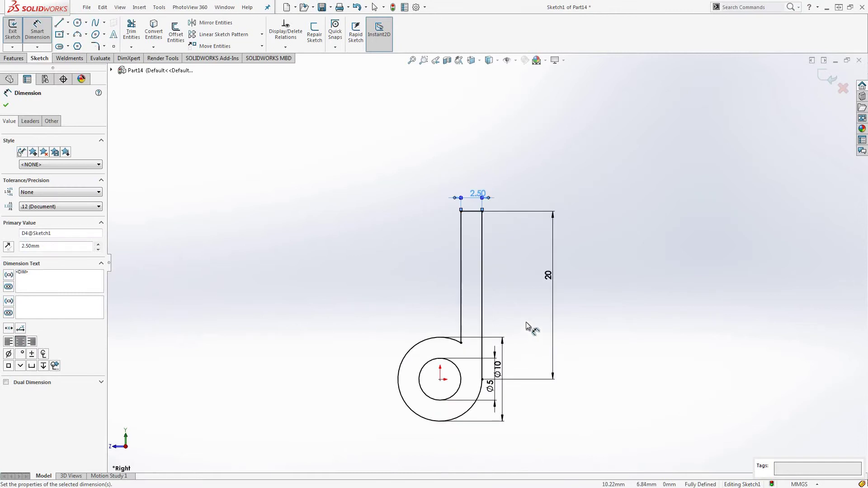
pyautogui.press('Escape')
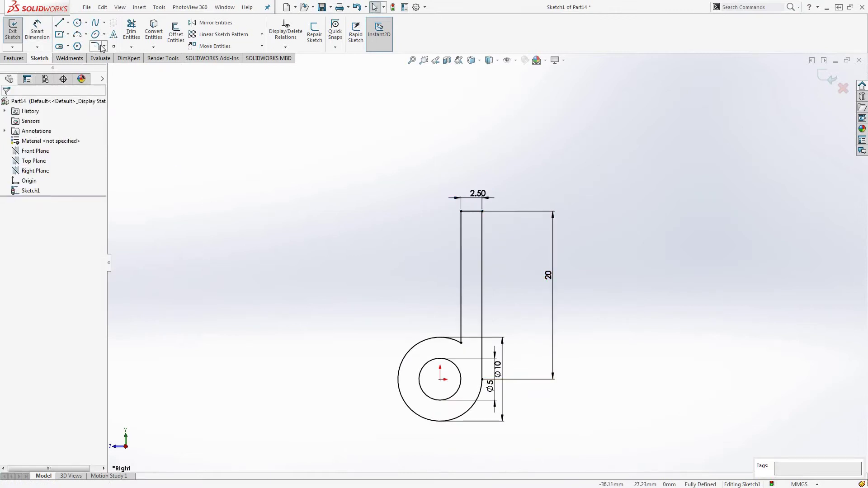
# Fillet the corner between the outer arc and the left vertical line with radius 2.5 mm.
pyautogui.click(95, 46)
pyautogui.scroll(-3, 456, 362)
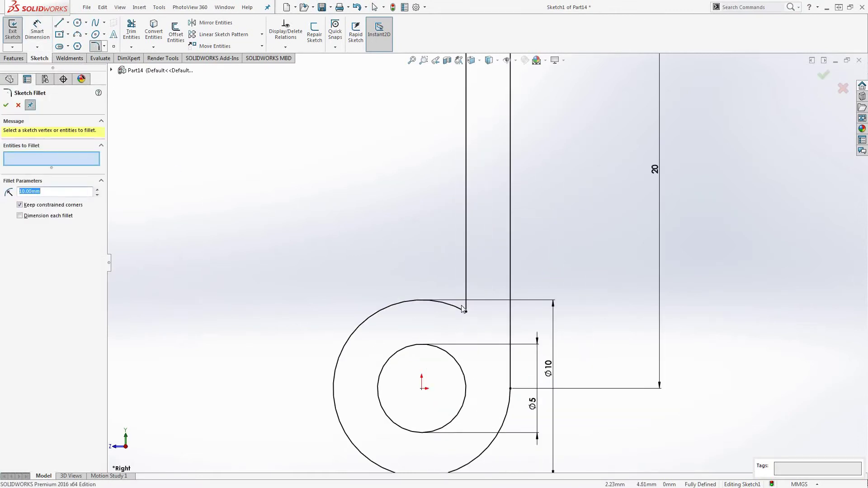
pyautogui.click(458, 311)
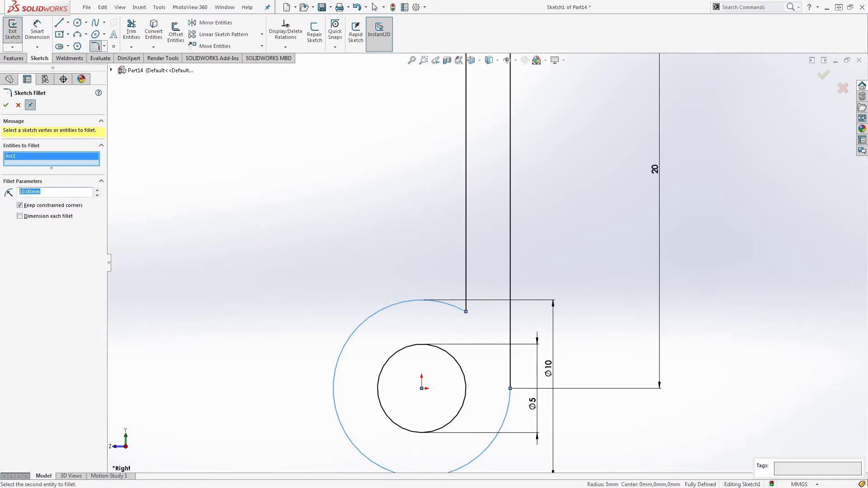
pyautogui.write('2.5')
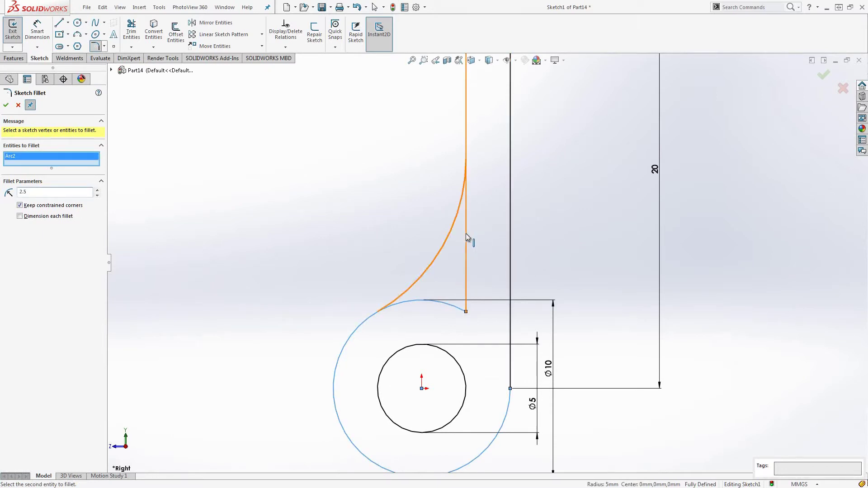
pyautogui.click(467, 234)
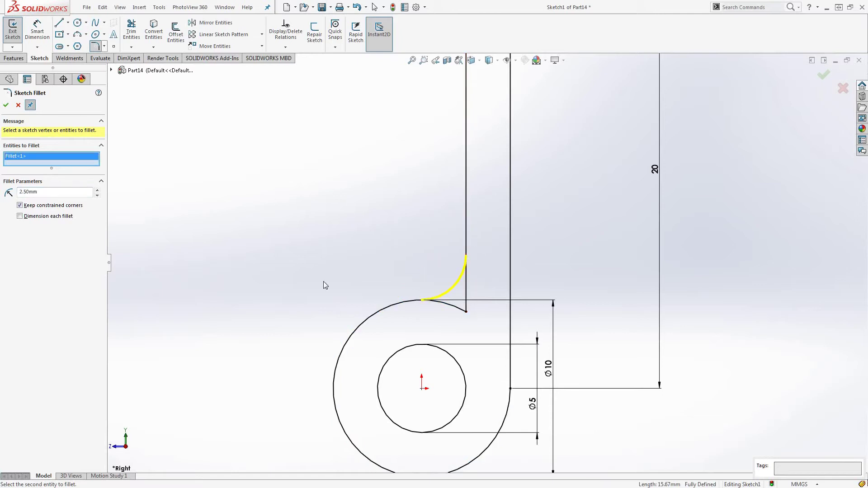
pyautogui.click(6, 105)
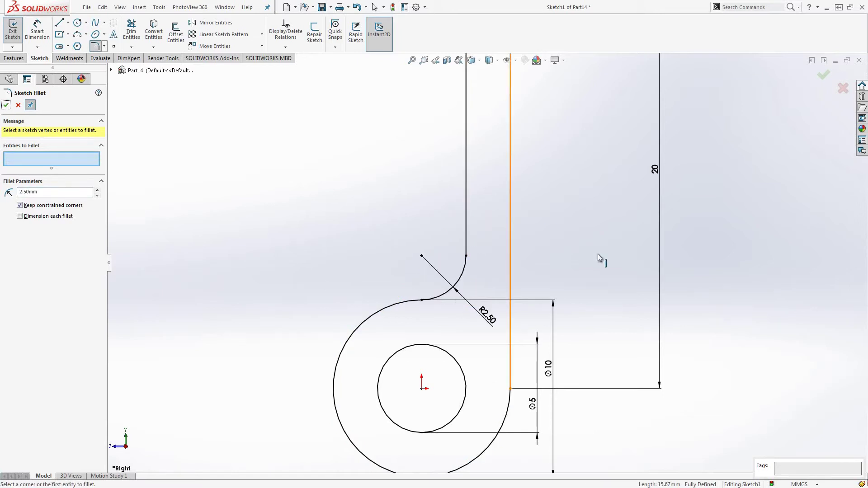
pyautogui.click(823, 75)
# Exit the sketch and extrude it Mid Plane to a 20 mm depth as Boss-Extrude1.
pyautogui.press('f')
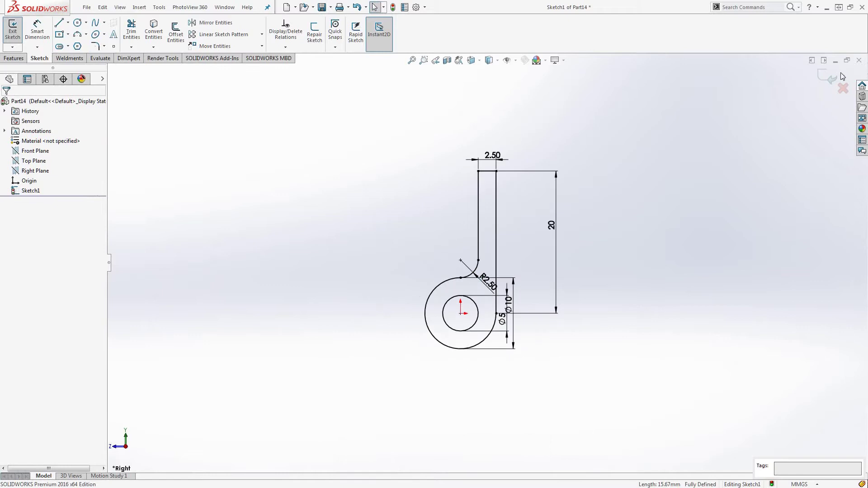
pyautogui.click(828, 77)
pyautogui.moveTo(270, 254); pyautogui.dragTo(326, 307, button='middle')
pyautogui.click(13, 58)
pyautogui.click(17, 31)
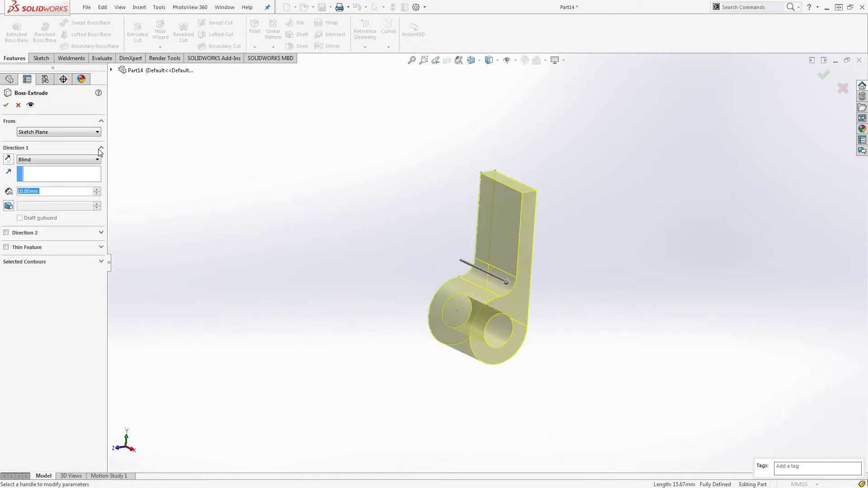
pyautogui.click(45, 160)
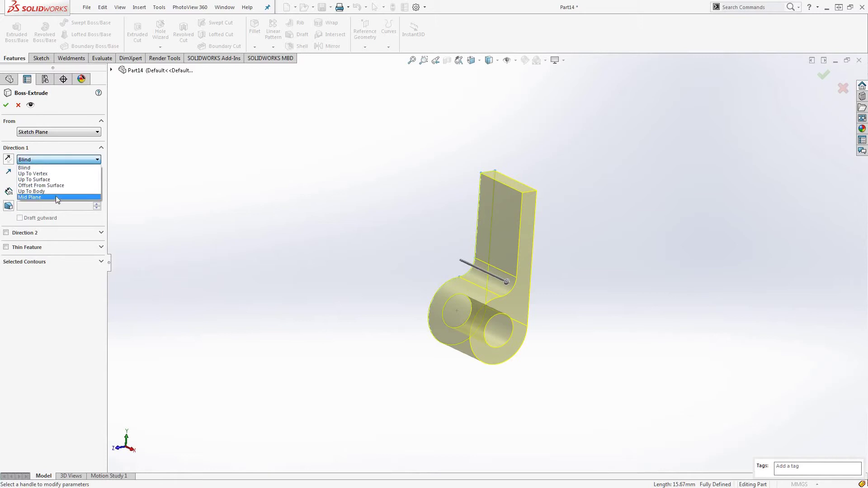
pyautogui.click(37, 198)
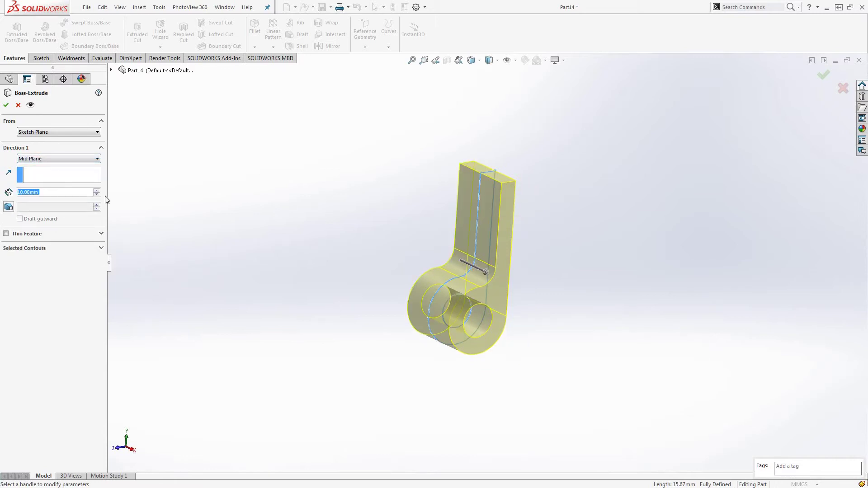
pyautogui.write('15')
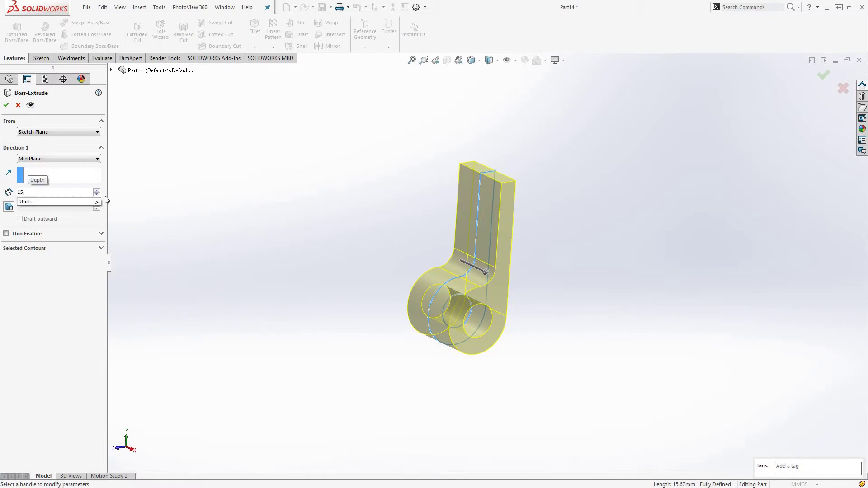
pyautogui.press('Return')
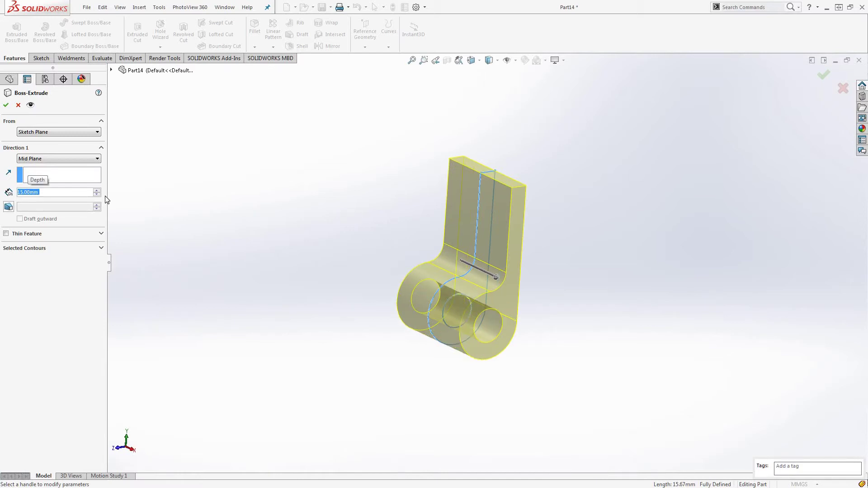
pyautogui.write('20')
pyautogui.press('Return')
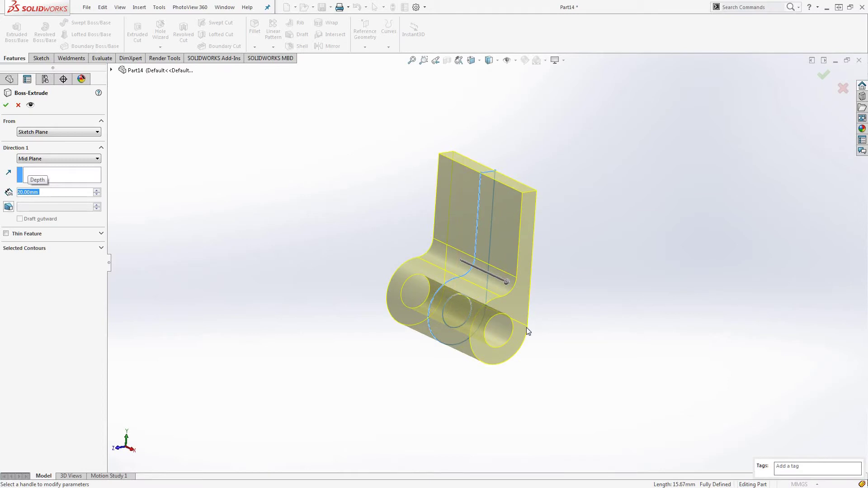
pyautogui.click(6, 107)
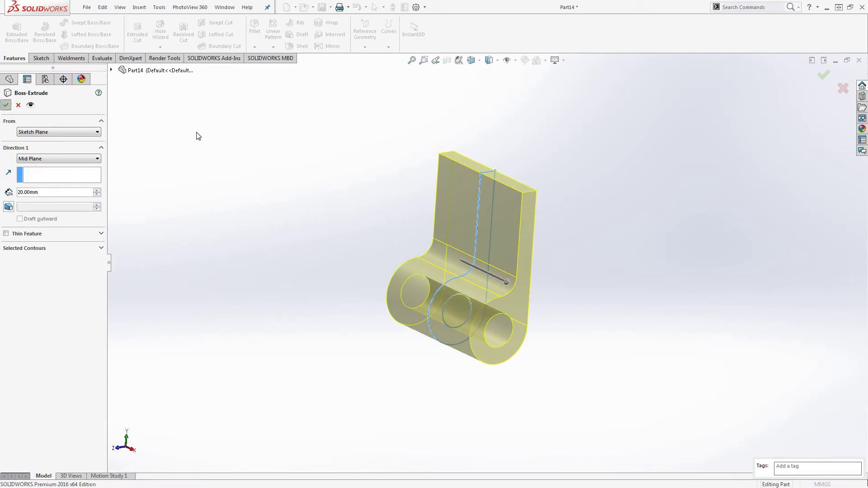
# Start a sketch on the leaf's flat face, view it Normal To, and draw a horizontal line across it.
pyautogui.click(52, 60)
pyautogui.click(13, 29)
pyautogui.click(479, 238)
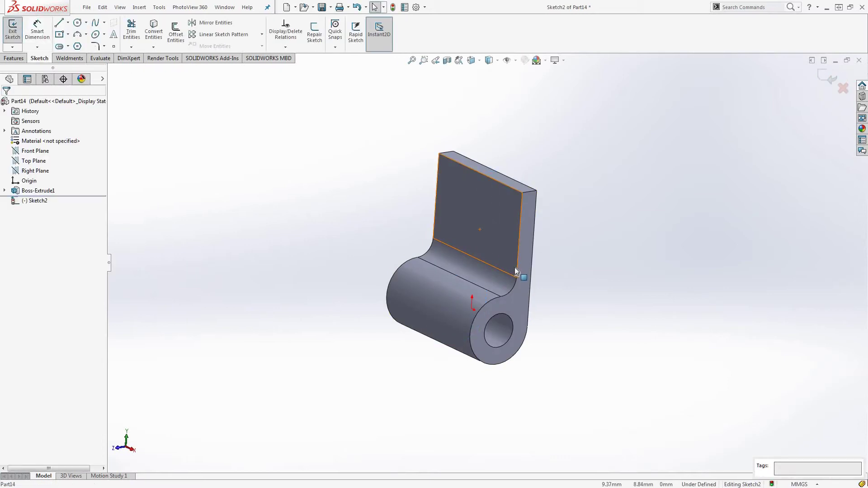
pyautogui.hotkey('ctrl', '8')
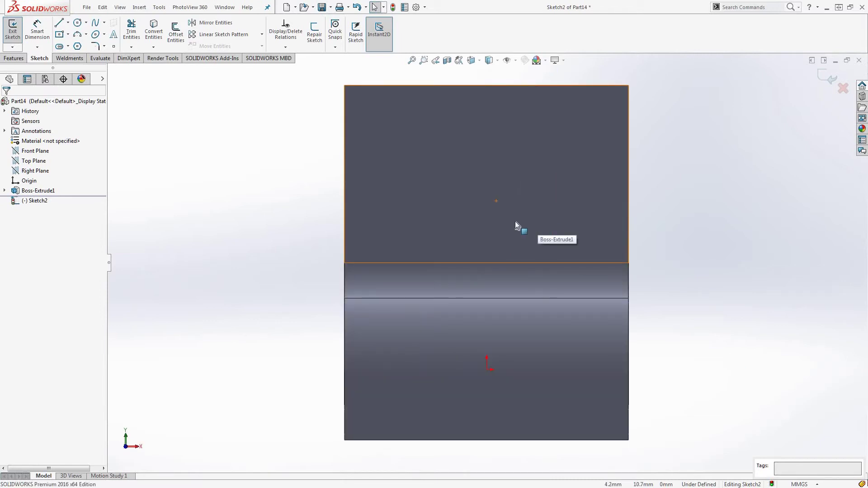
pyautogui.click(58, 23)
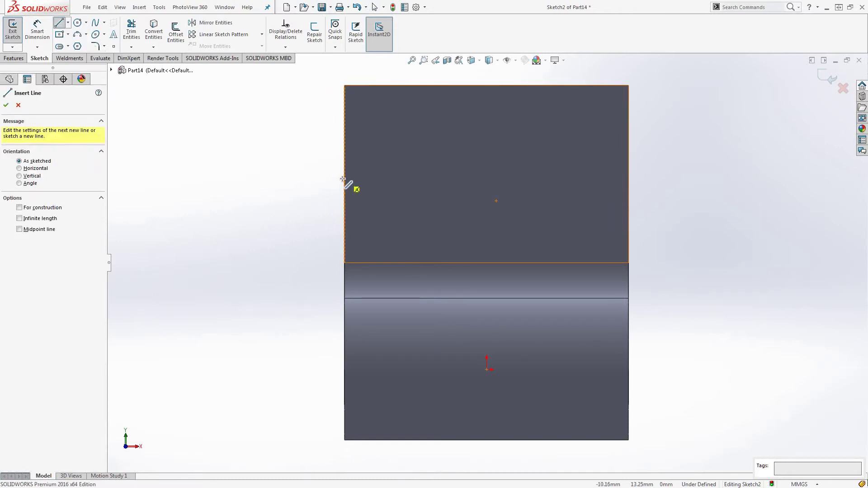
pyautogui.moveTo(343, 174)
pyautogui.mouseDown()
pyautogui.moveTo(641, 175)
pyautogui.moveTo(628, 174)
pyautogui.mouseUp()
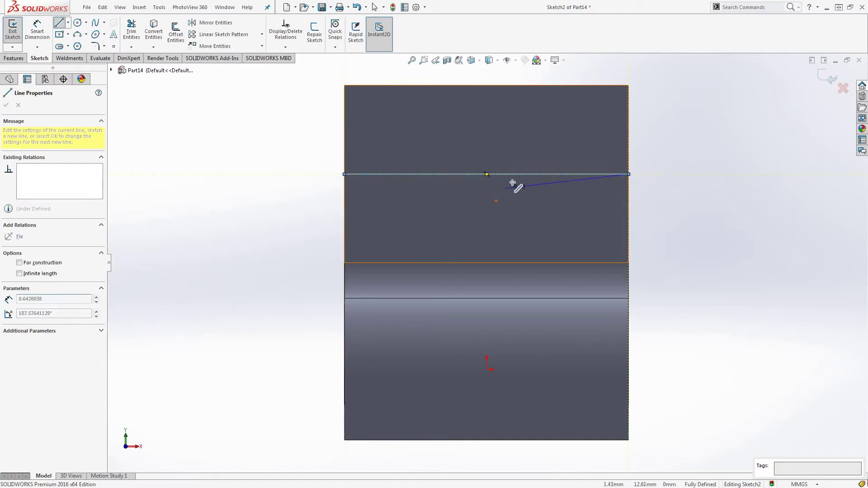
pyautogui.press('Escape')
pyautogui.press('Escape')
# Add an infinite vertical centerline through the origin and make the horizontal line construction geometry.
pyautogui.press('l')
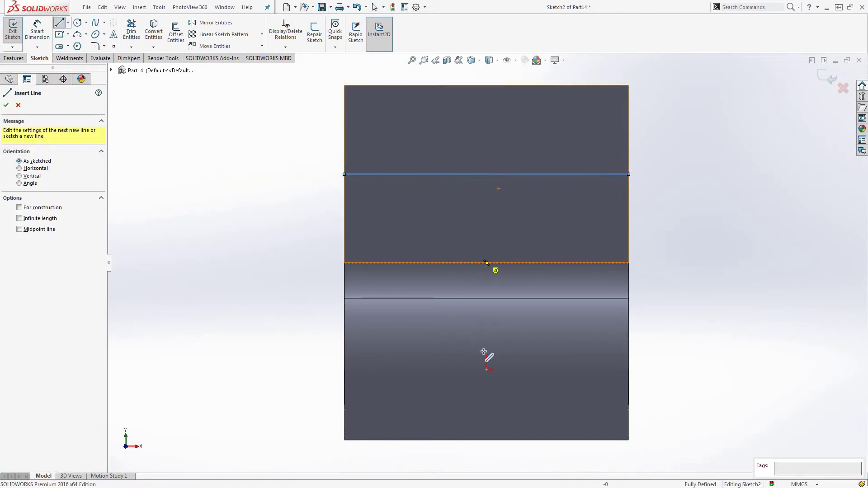
pyautogui.click(34, 219)
pyautogui.click(487, 370)
pyautogui.click(487, 381)
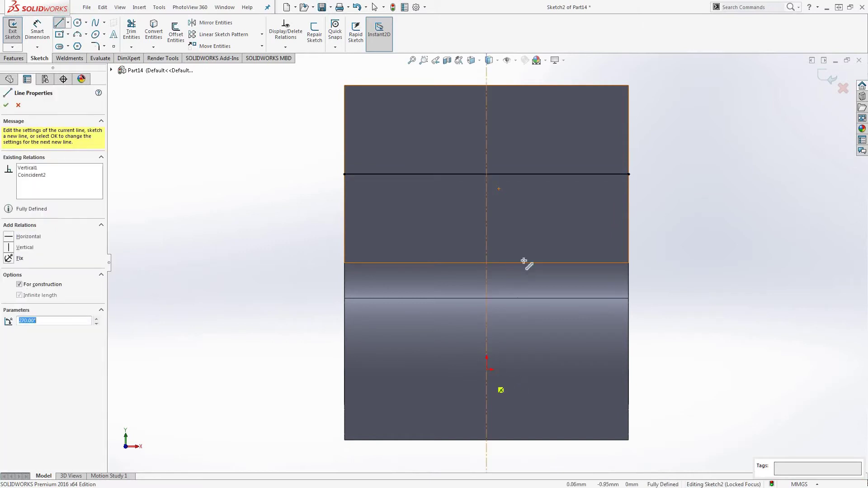
pyautogui.press('Escape')
pyautogui.click(486, 174)
pyautogui.click(35, 250)
pyautogui.click(267, 179)
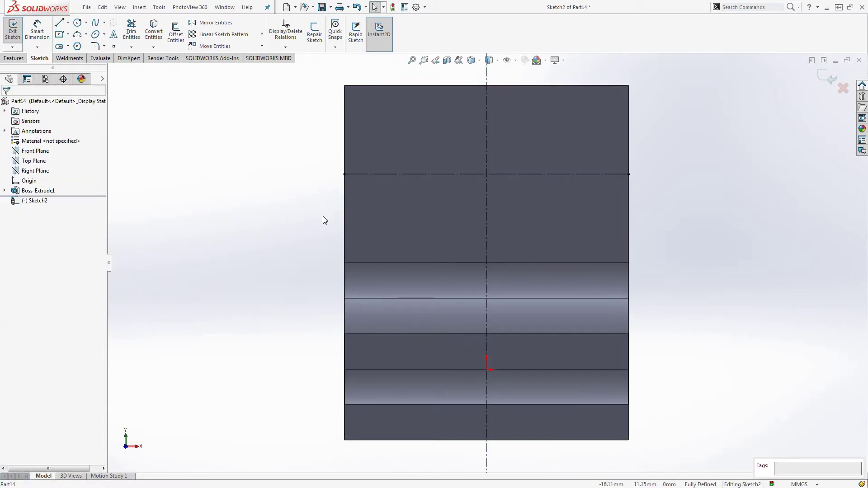
# Draw a center rectangle at the centerlines' crossing and dimension its width to 12 mm.
pyautogui.click(60, 34)
pyautogui.click(487, 174)
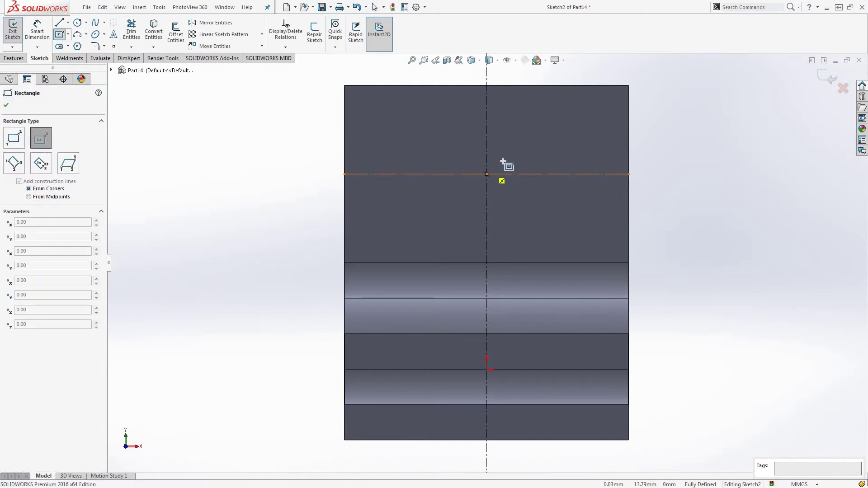
pyautogui.click(577, 125)
pyautogui.press('d')
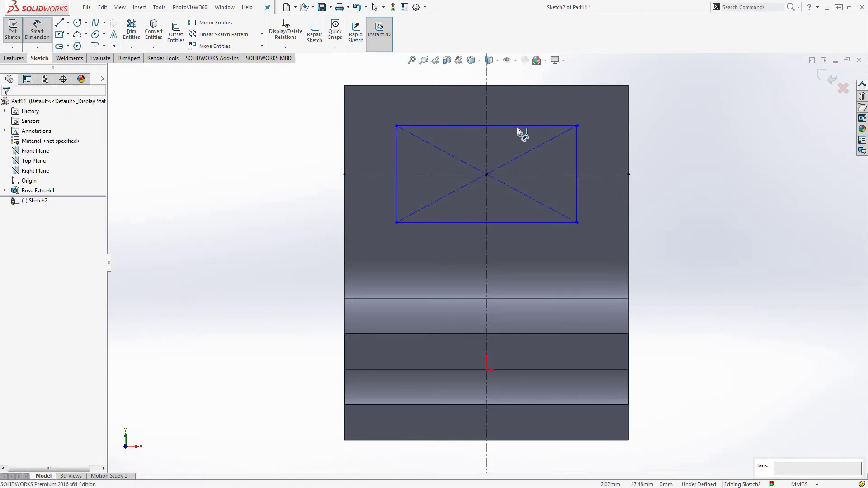
pyautogui.click(517, 126)
pyautogui.click(519, 116)
pyautogui.press('Return')
# Set the rectangle's height to 6 mm and convert it to construction geometry.
pyautogui.click(571, 143)
pyautogui.click(590, 151)
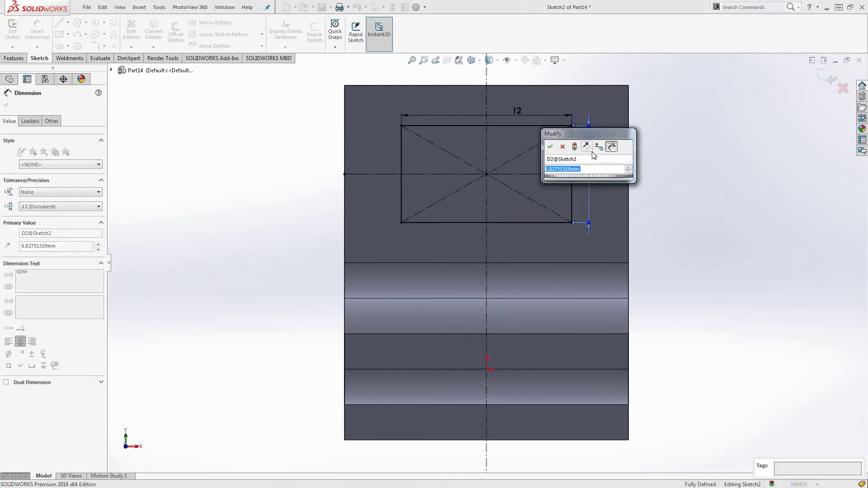
pyautogui.write('6')
pyautogui.press('Return')
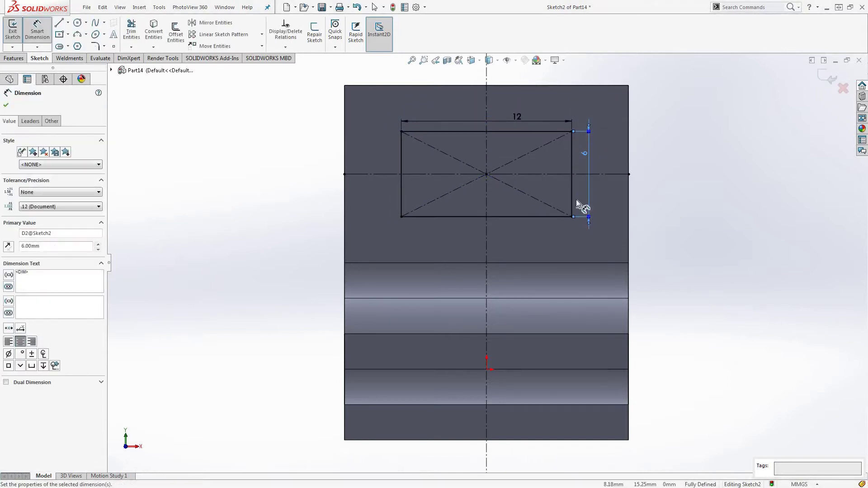
pyautogui.press('Escape')
pyautogui.moveTo(369, 99); pyautogui.dragTo(619, 253)
pyautogui.click(19, 213)
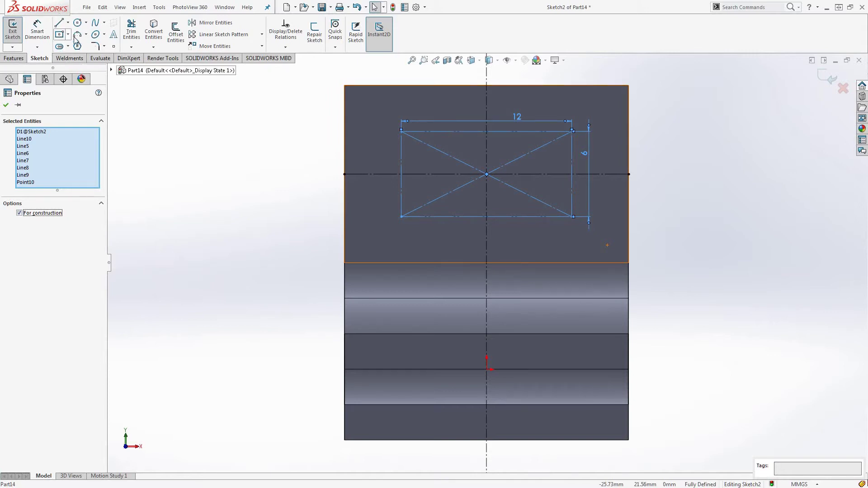
# Draw circles at the rectangle's two top corners and bottom-edge midpoint, and make them equal.
pyautogui.click(78, 22)
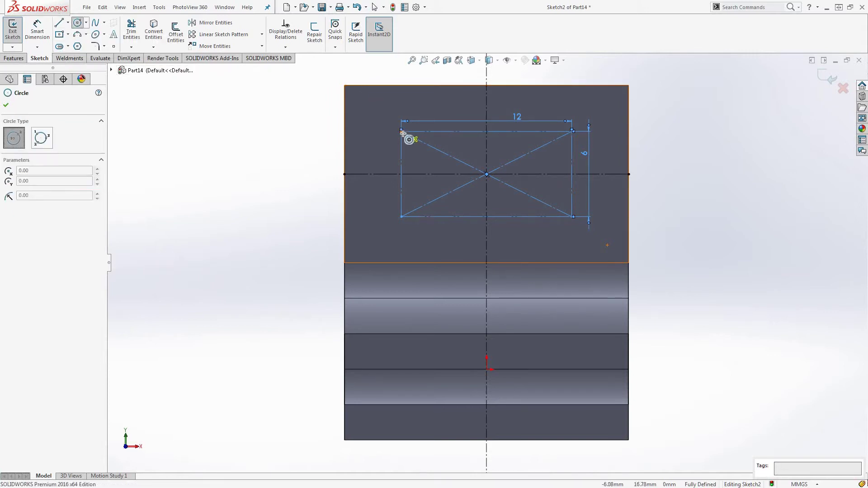
pyautogui.moveTo(401, 132); pyautogui.dragTo(425, 131)
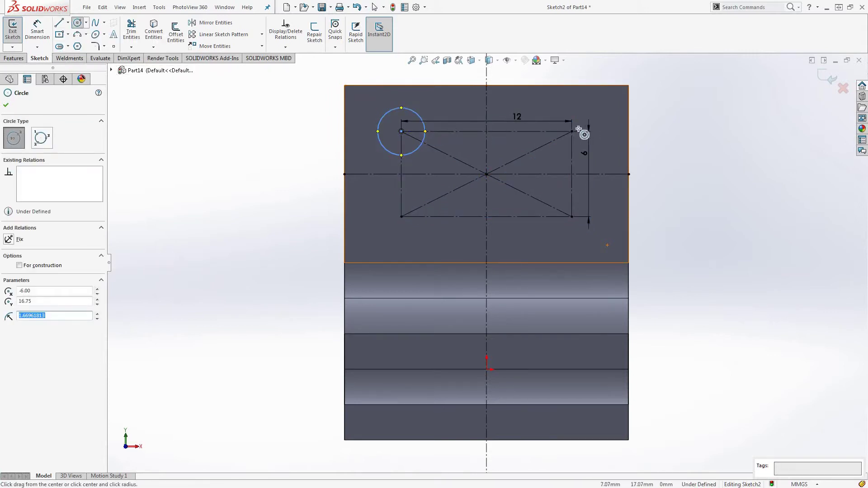
pyautogui.moveTo(573, 132); pyautogui.dragTo(588, 132)
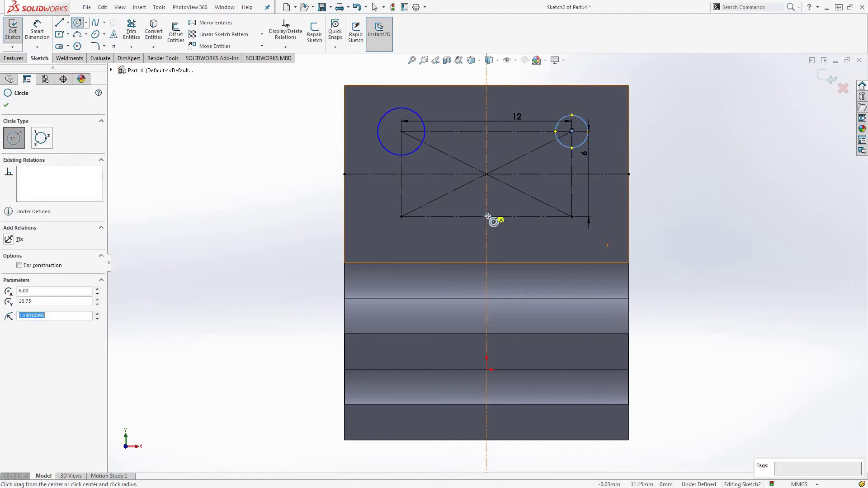
pyautogui.moveTo(488, 216)
pyautogui.mouseDown()
pyautogui.moveTo(500, 228)
pyautogui.moveTo(499, 221)
pyautogui.mouseUp()
pyautogui.press('Escape')
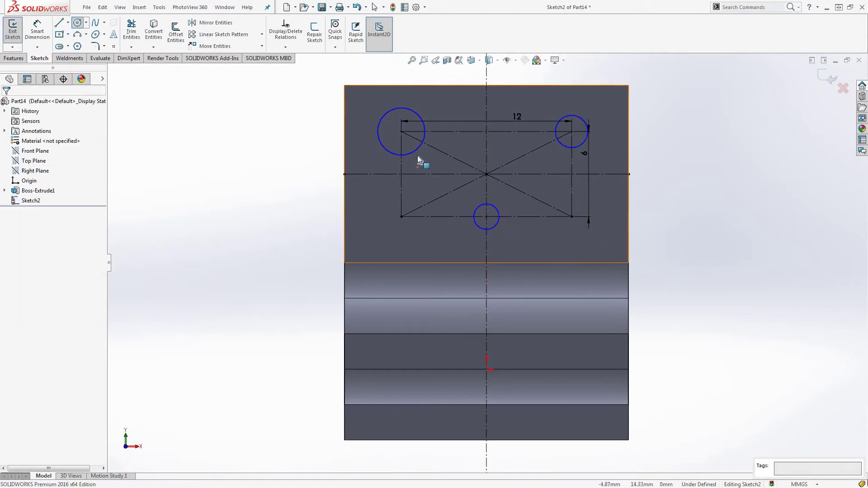
pyautogui.click(413, 151)
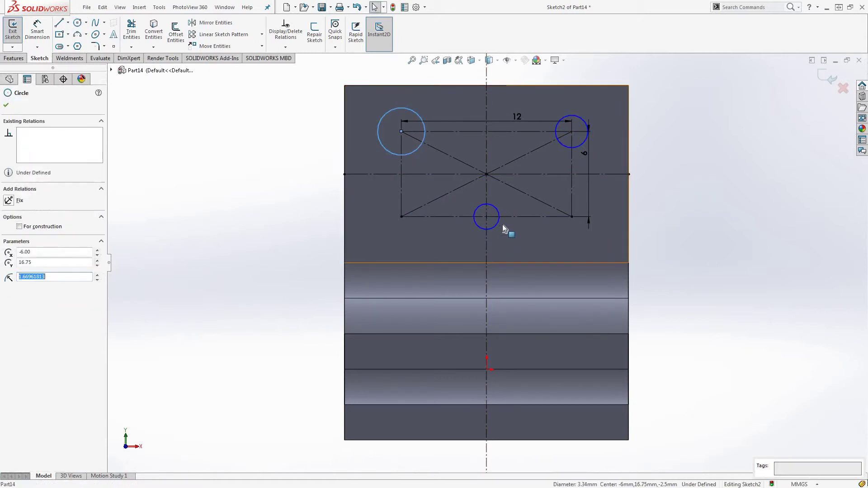
pyautogui.keyDown('ctrl'); pyautogui.click(499, 224); pyautogui.keyUp('ctrl')
pyautogui.keyDown('ctrl'); pyautogui.click(566, 147); pyautogui.keyUp('ctrl')
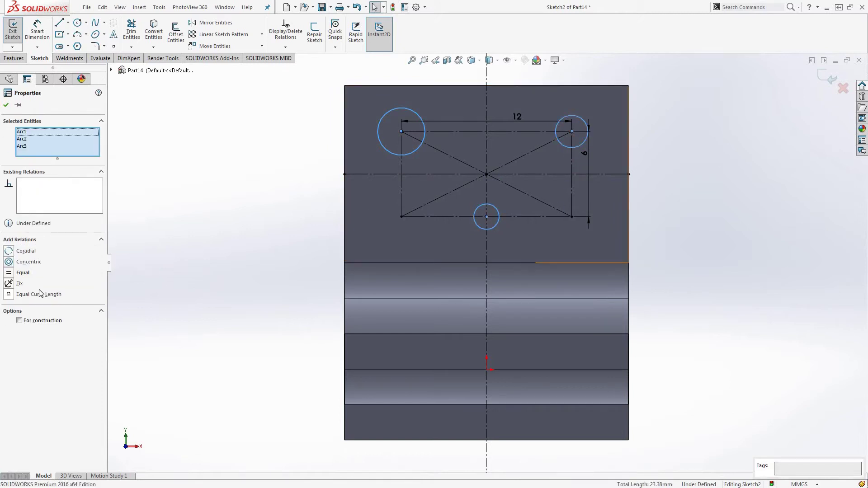
pyautogui.click(9, 273)
pyautogui.click(275, 204)
# Dimension the top-left circle to Ø2.5 mm and exit the sketch.
pyautogui.press('d')
pyautogui.click(387, 138)
pyautogui.click(307, 174)
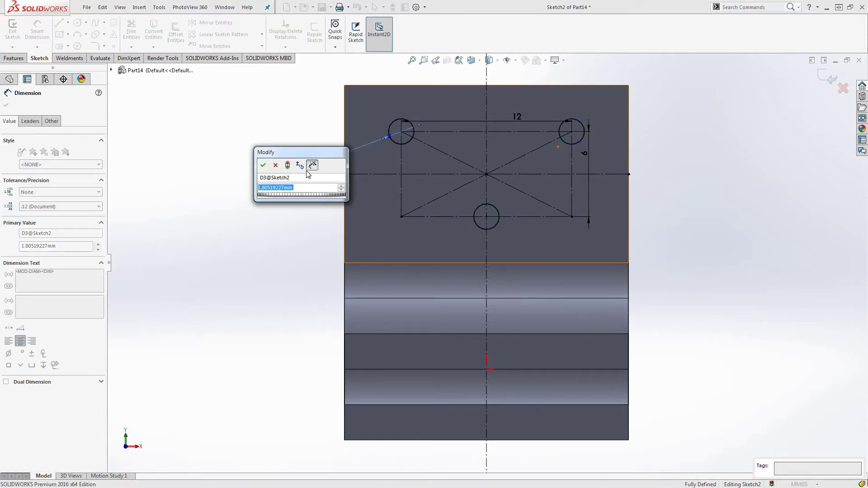
pyautogui.write('2.5')
pyautogui.press('Return')
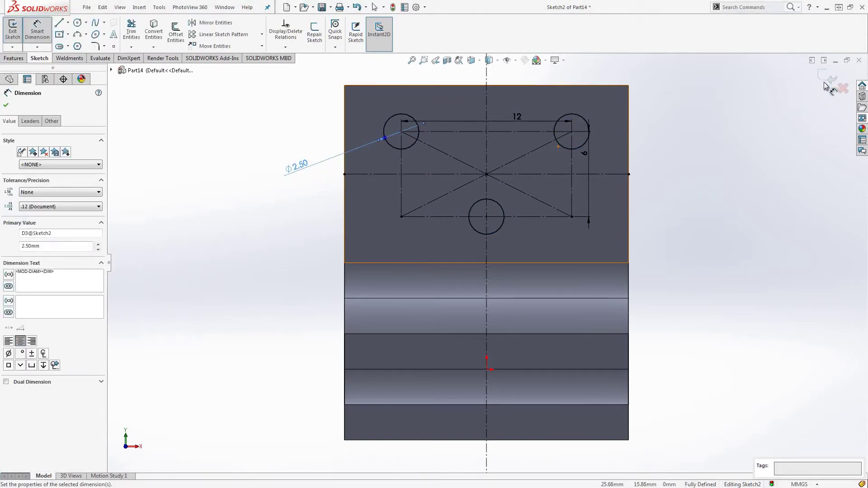
pyautogui.click(826, 85)
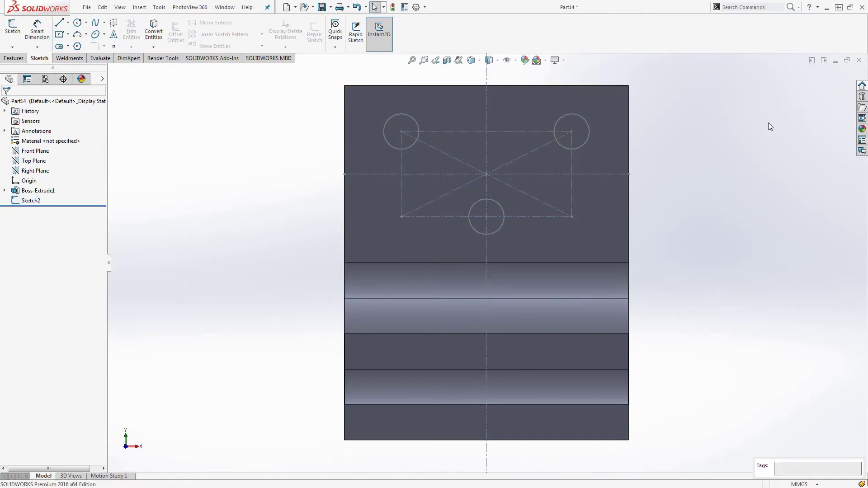
# Extrude-cut the three Ø2.50 circles Through All the leaf plate from an isometric view.
pyautogui.hotkey('ctrl', '7')
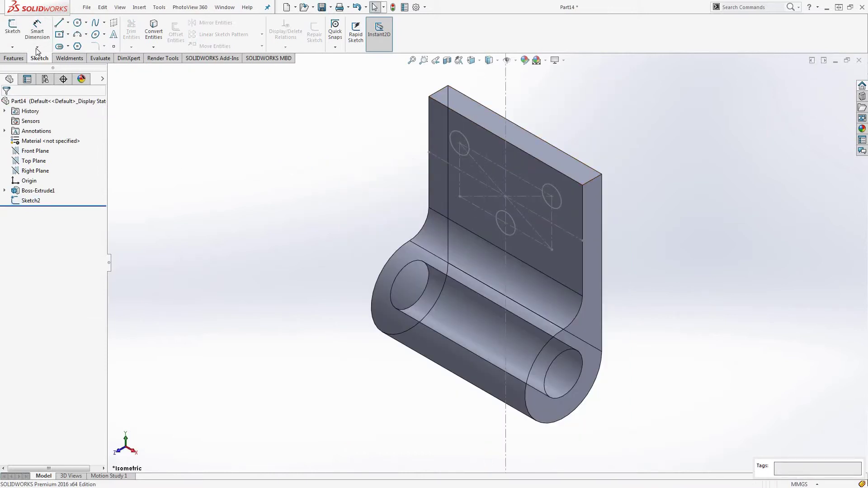
pyautogui.click(13, 58)
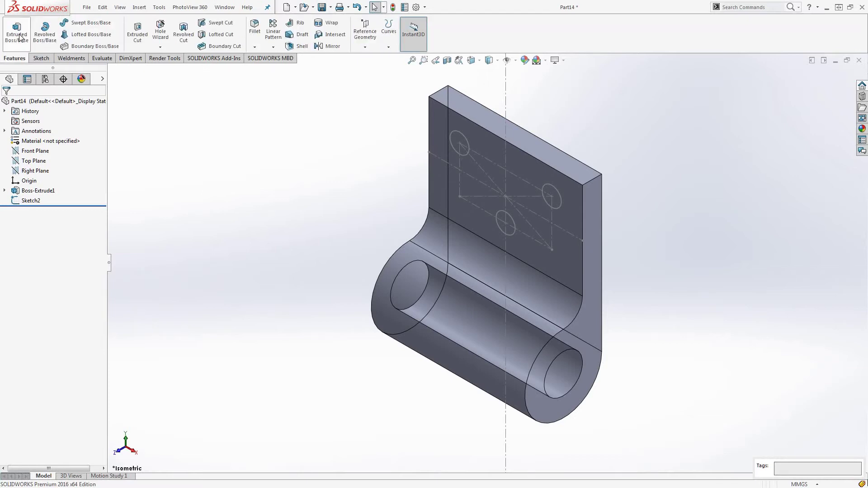
pyautogui.click(18, 33)
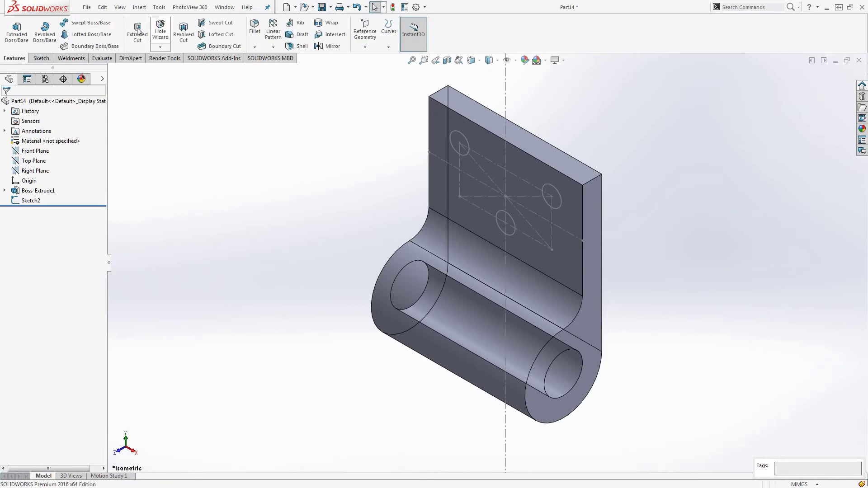
pyautogui.click(464, 139)
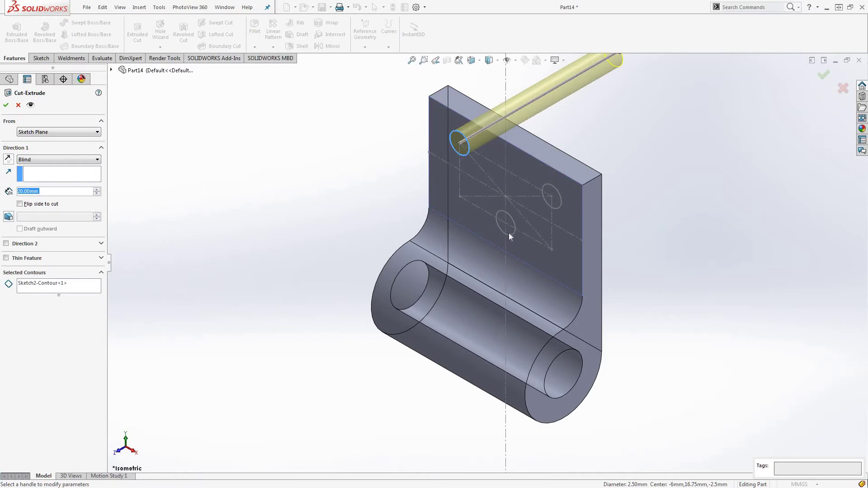
pyautogui.click(63, 291)
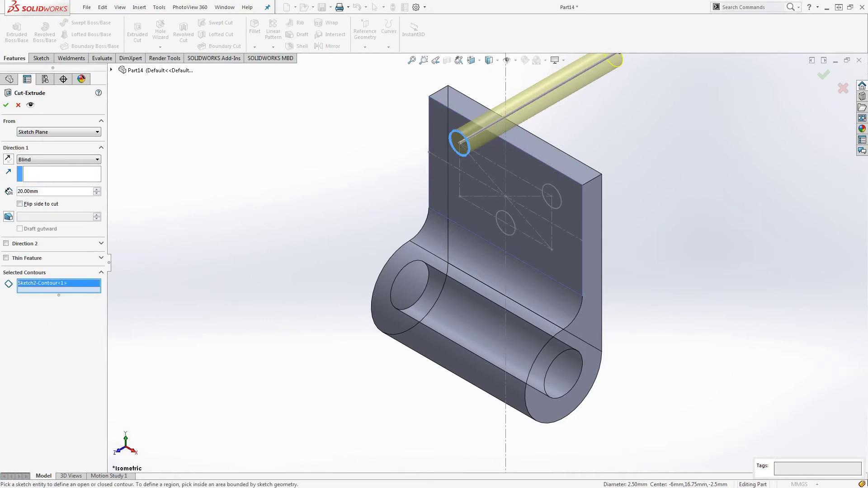
pyautogui.click(510, 230)
pyautogui.click(555, 209)
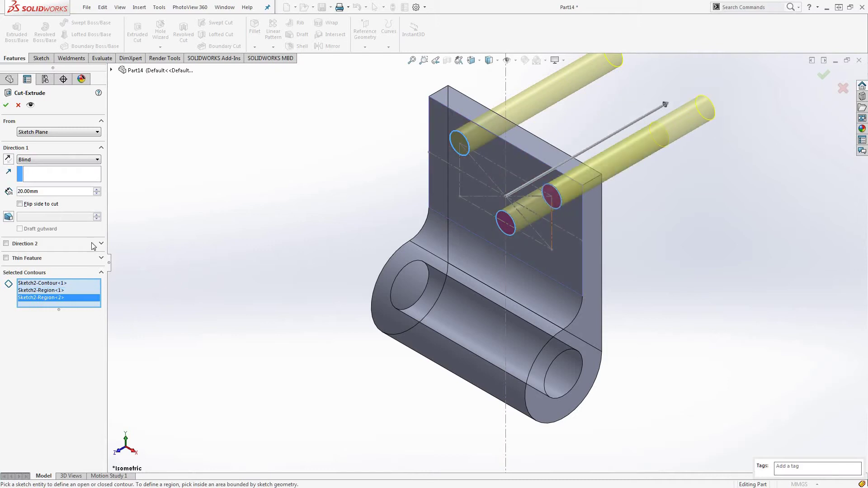
pyautogui.click(47, 159)
pyautogui.click(36, 172)
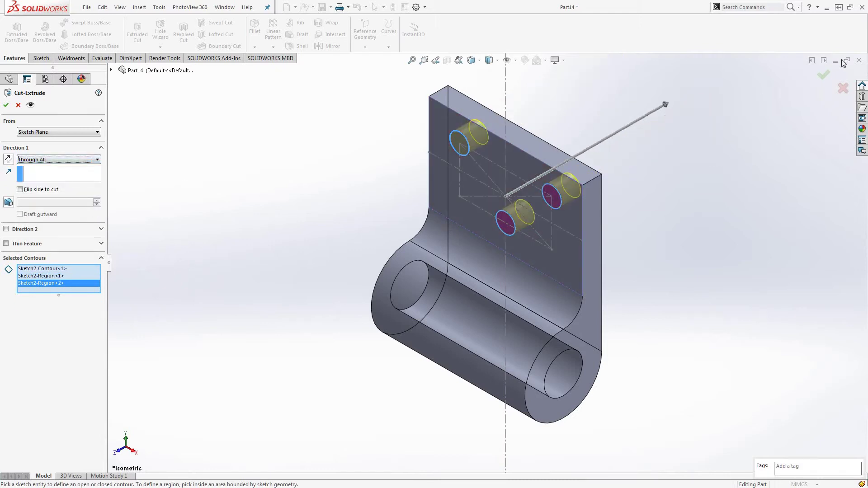
pyautogui.click(827, 75)
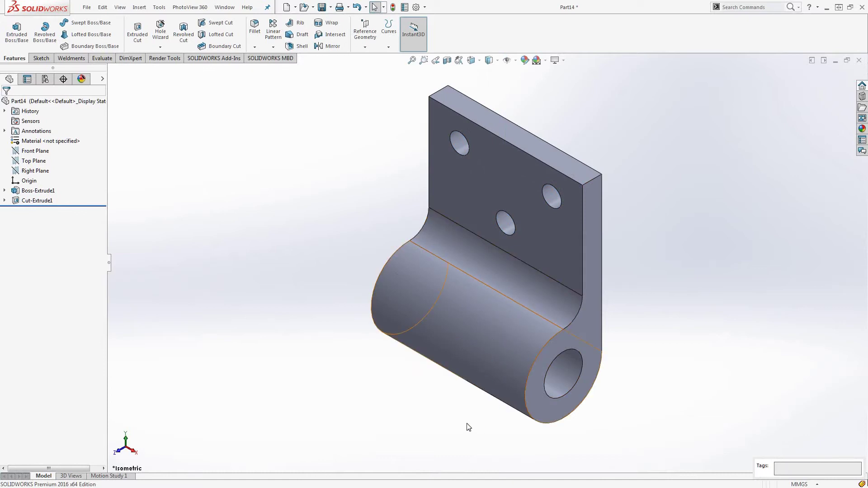
# Start a sketch on the plate face and draw a center rectangle from the origin.
pyautogui.click(41, 58)
pyautogui.click(10, 28)
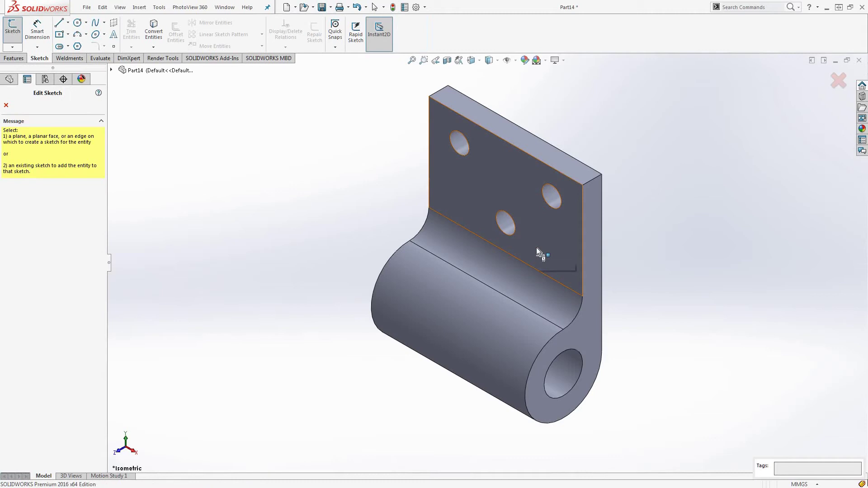
pyautogui.click(540, 240)
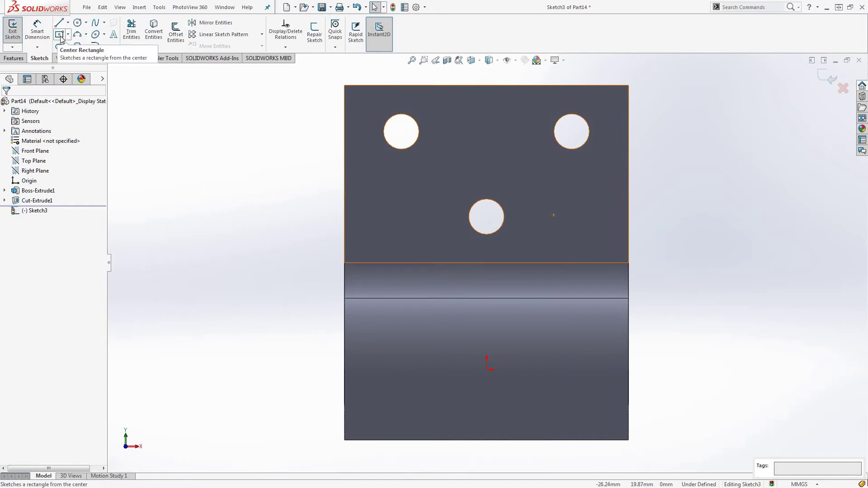
pyautogui.click(486, 369)
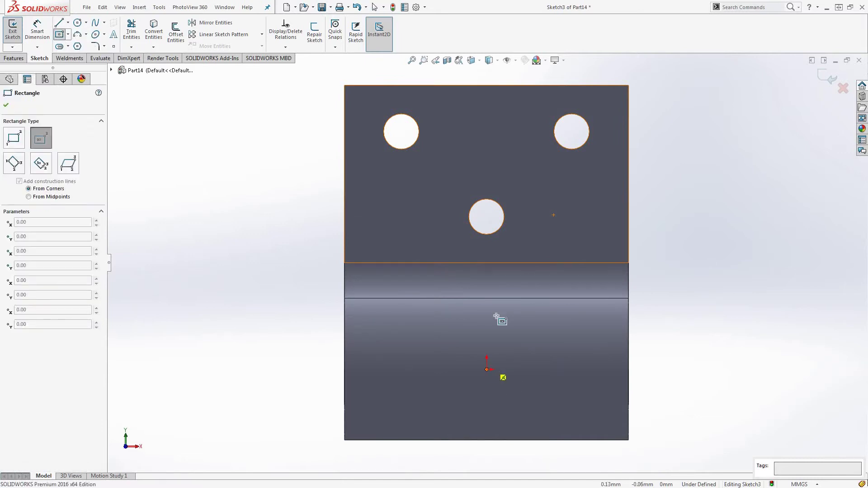
pyautogui.click(527, 263)
# Dimension the rectangle's top edge at 8 mm, then change it to 9 mm.
pyautogui.press('d')
pyautogui.click(515, 263)
pyautogui.click(515, 249)
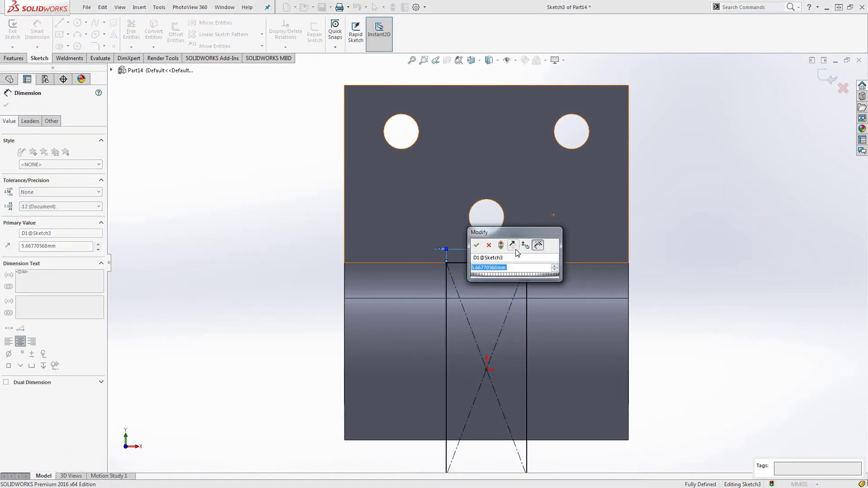
pyautogui.write('8')
pyautogui.press('Return')
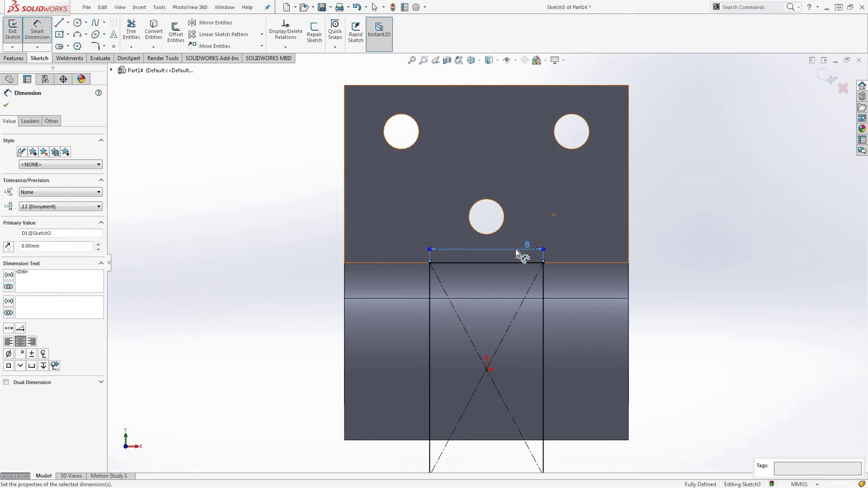
pyautogui.press('Escape')
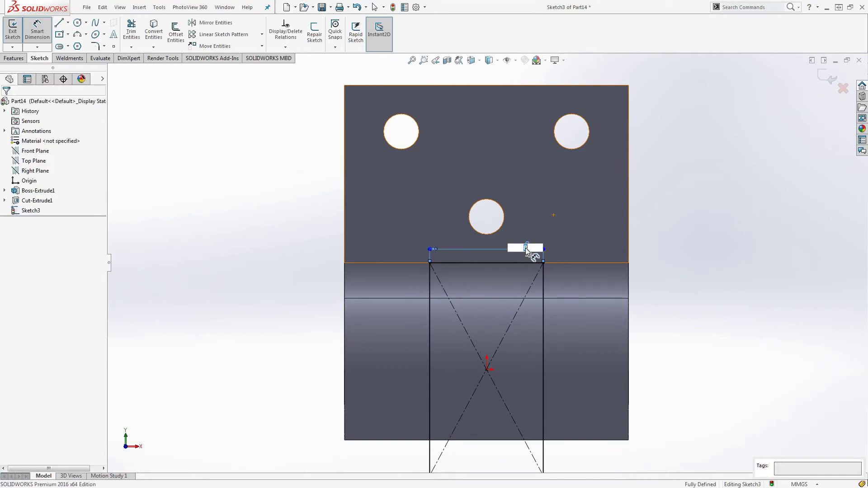
pyautogui.write('9')
pyautogui.press('Return')
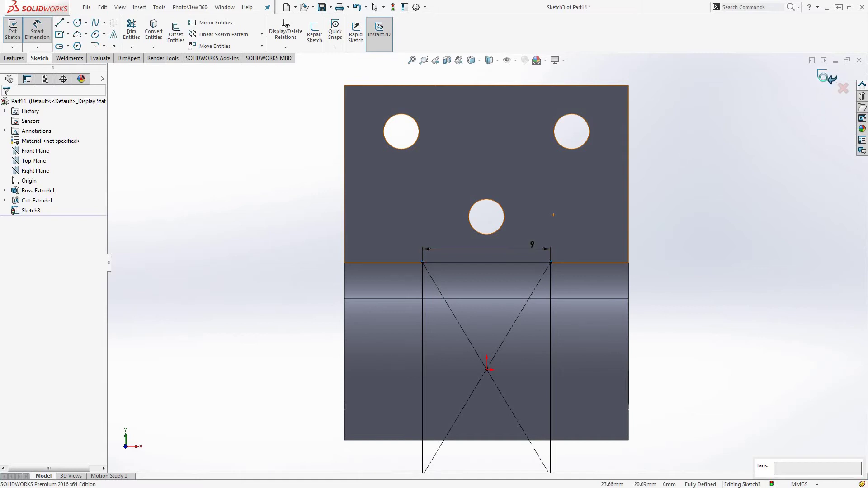
# Cut the 9 mm rectangle Mid Plane to 25 mm depth, splitting the knuckle, and inspect it.
pyautogui.click(16, 59)
pyautogui.click(137, 32)
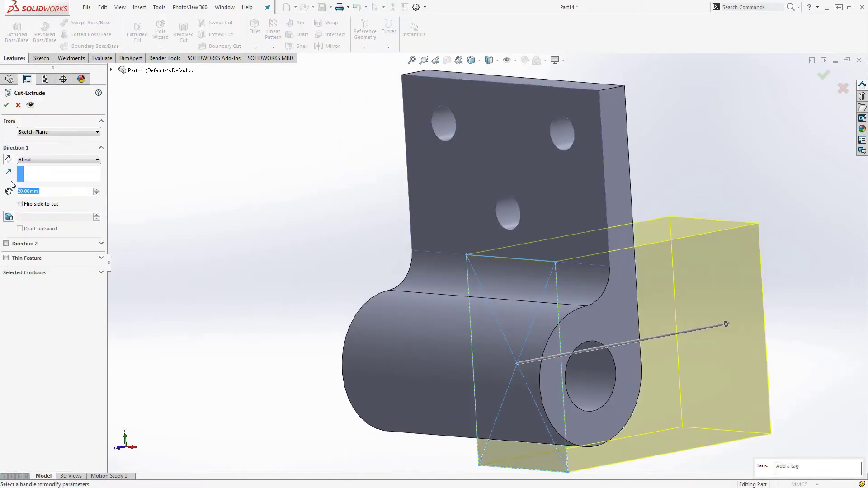
pyautogui.click(58, 159)
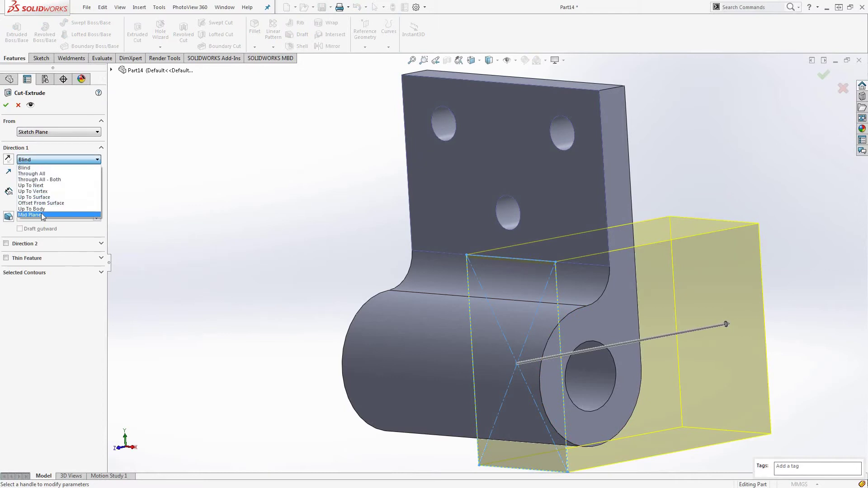
pyautogui.click(42, 213)
pyautogui.scroll(2, 460, 251)
pyautogui.scroll(1, 460, 251)
pyautogui.moveTo(589, 322); pyautogui.dragTo(608, 316)
pyautogui.moveTo(703, 284)
pyautogui.mouseDown(button='middle')
pyautogui.moveTo(651, 288)
pyautogui.moveTo(705, 294)
pyautogui.mouseUp(button='middle')
pyautogui.click(824, 75)
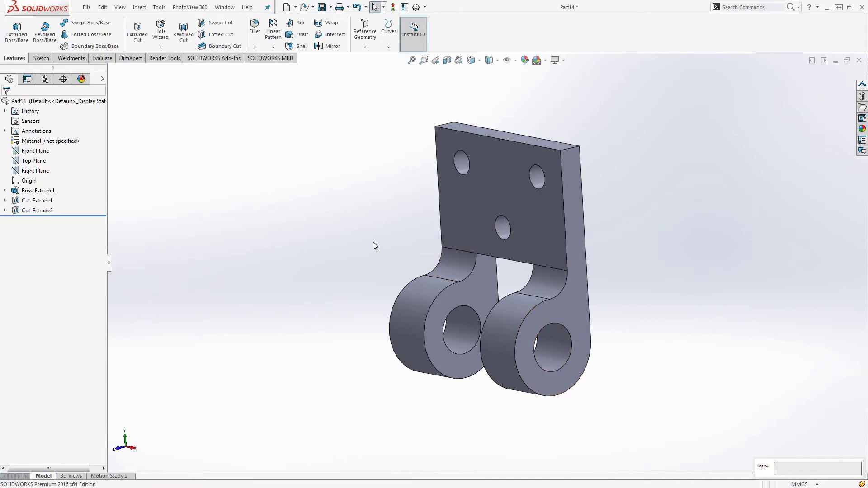
pyautogui.moveTo(613, 279); pyautogui.dragTo(482, 352, button='middle')
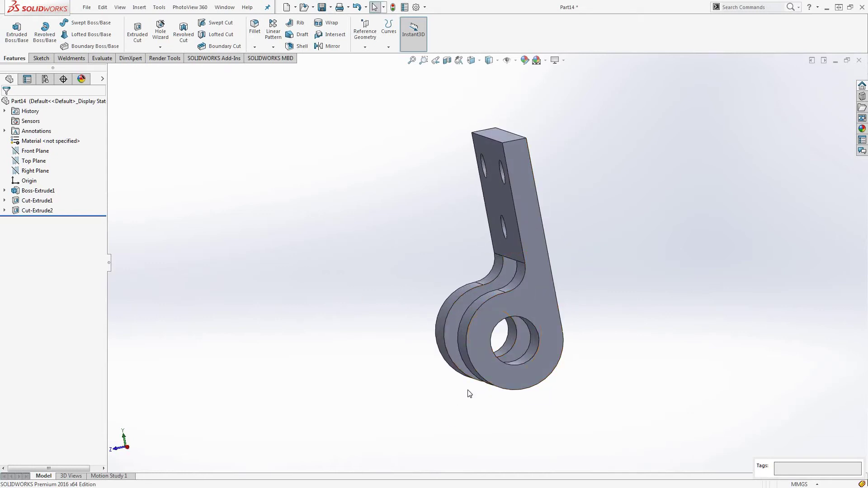
pyautogui.moveTo(423, 286); pyautogui.dragTo(445, 284, button='middle')
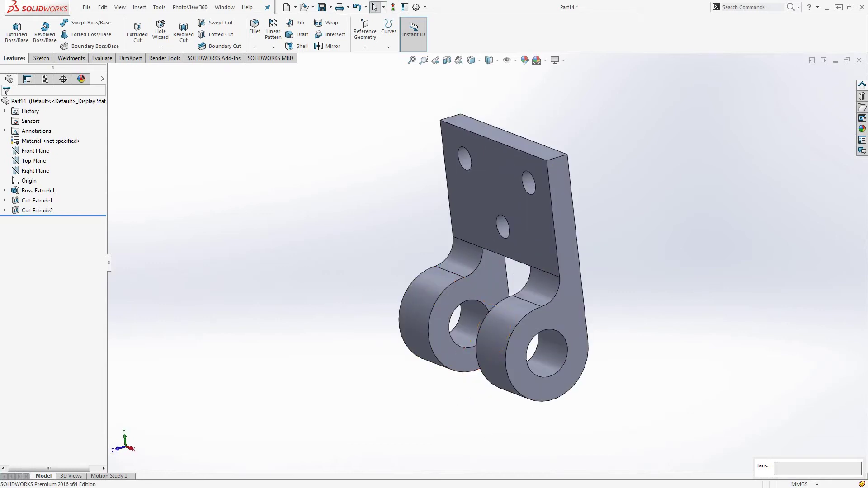
# Edit Sketch1 and set the hole diameter to 2.5 and the outer diameter to 5.
pyautogui.click(5, 190)
pyautogui.click(40, 200)
pyautogui.rightClick(39, 200)
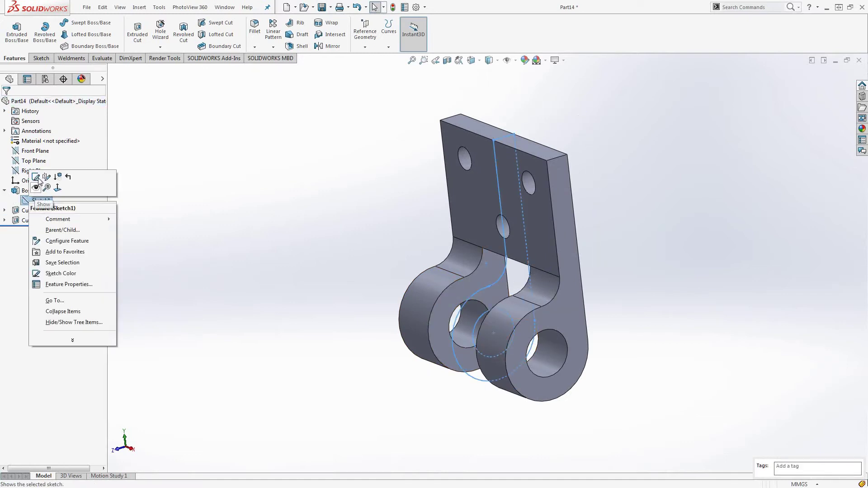
pyautogui.click(35, 177)
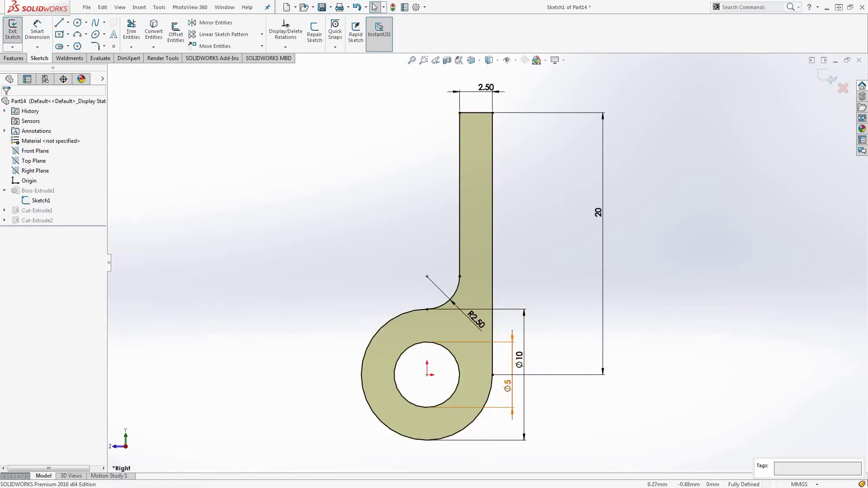
pyautogui.doubleClick(506, 387)
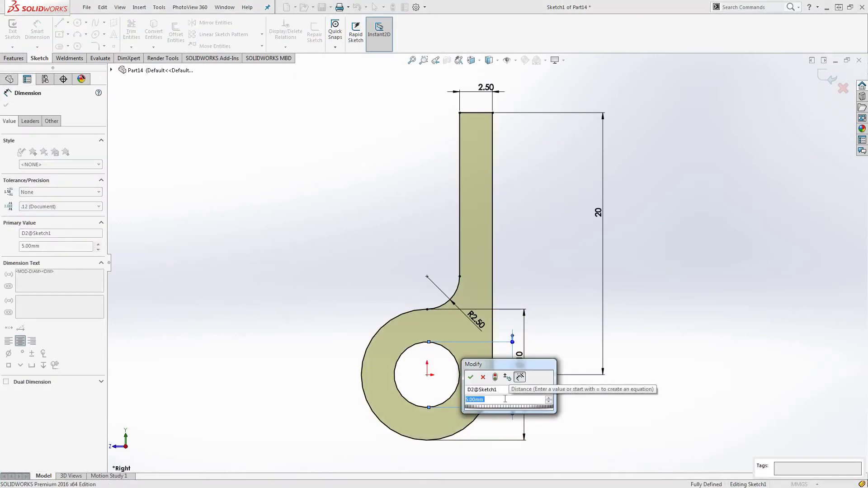
pyautogui.write('2.5')
pyautogui.press('Return')
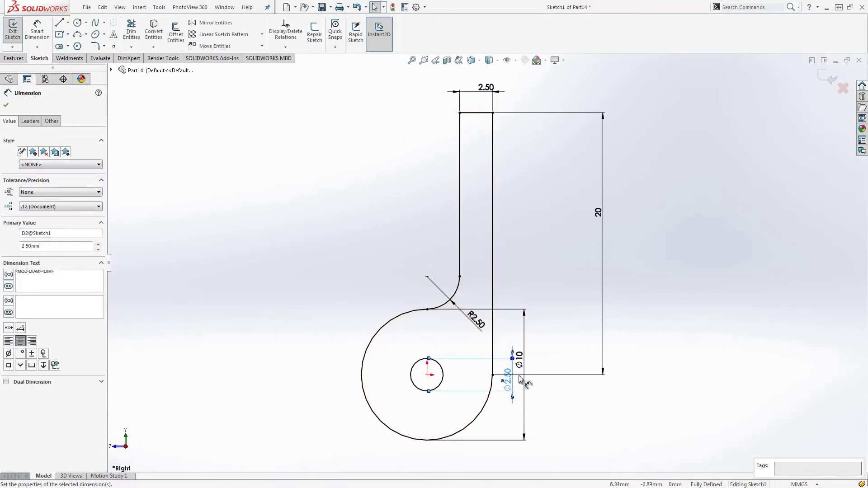
pyautogui.doubleClick(523, 374)
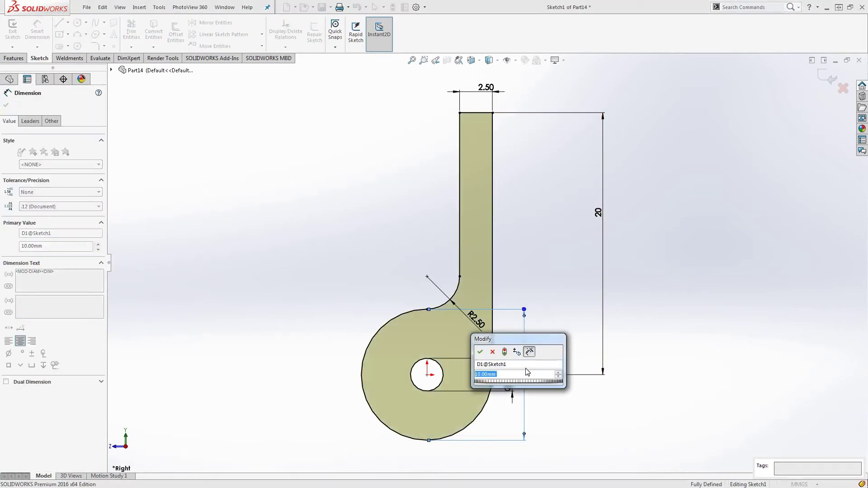
pyautogui.write('5')
pyautogui.press('Return')
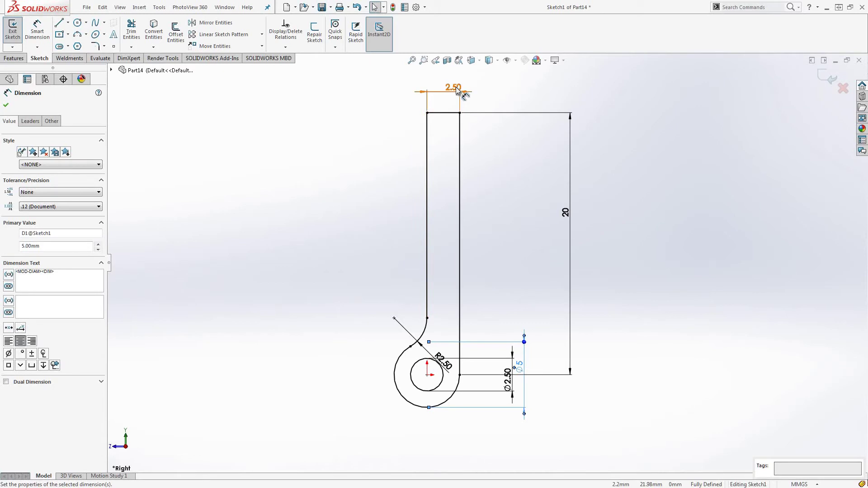
# Change the arm's top width dimension from 2.50 via 1.75 to 1.25.
pyautogui.doubleClick(453, 87)
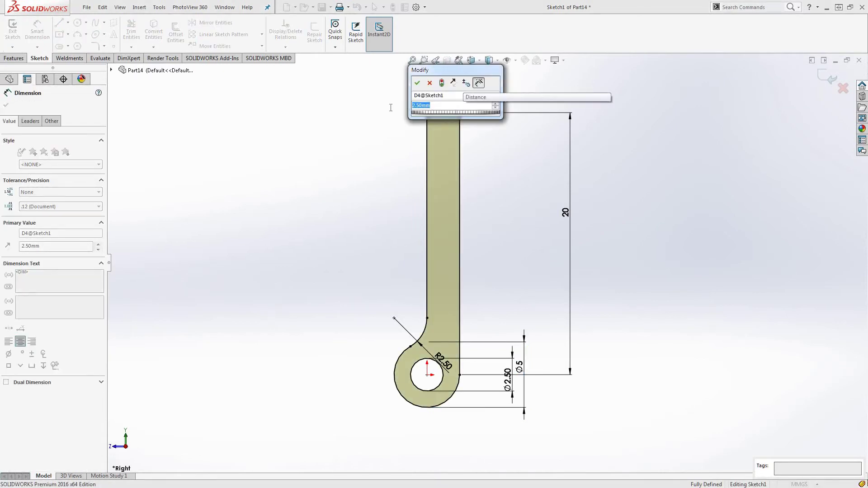
pyautogui.write('2.5')
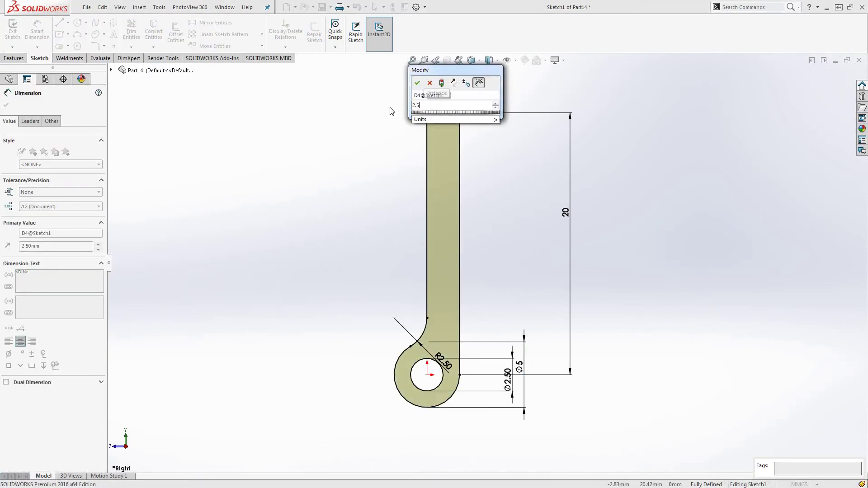
pyautogui.press('Return')
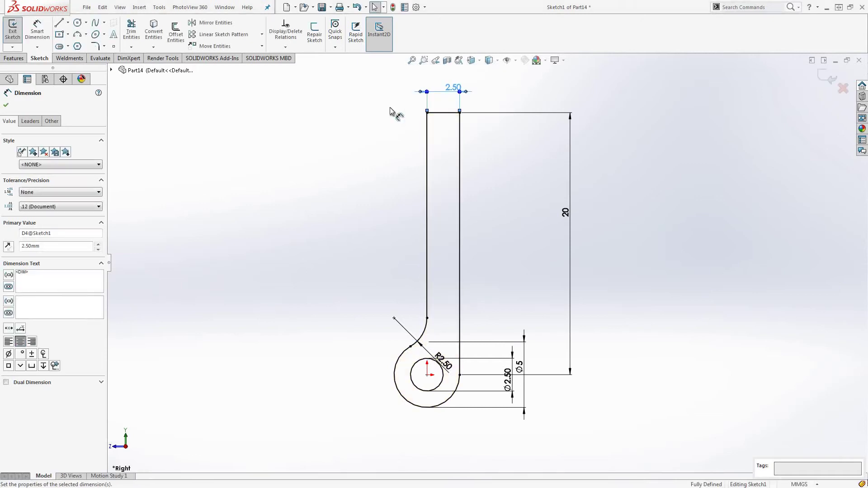
pyautogui.doubleClick(452, 87)
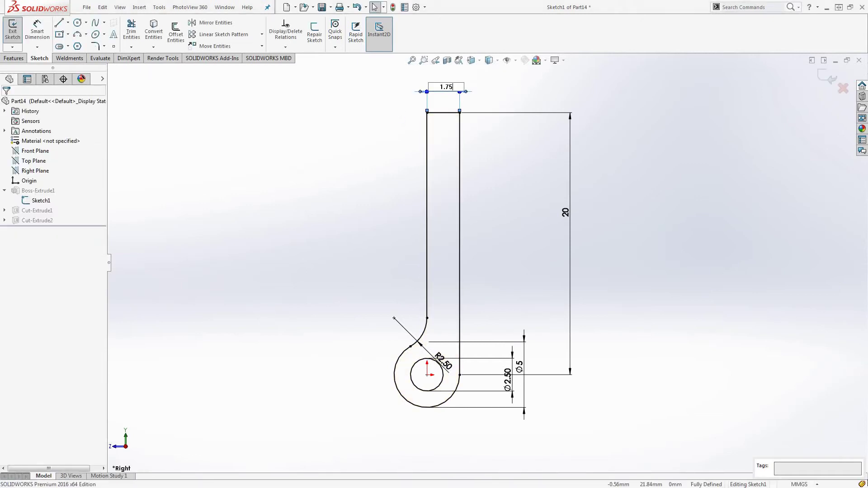
pyautogui.press('Return')
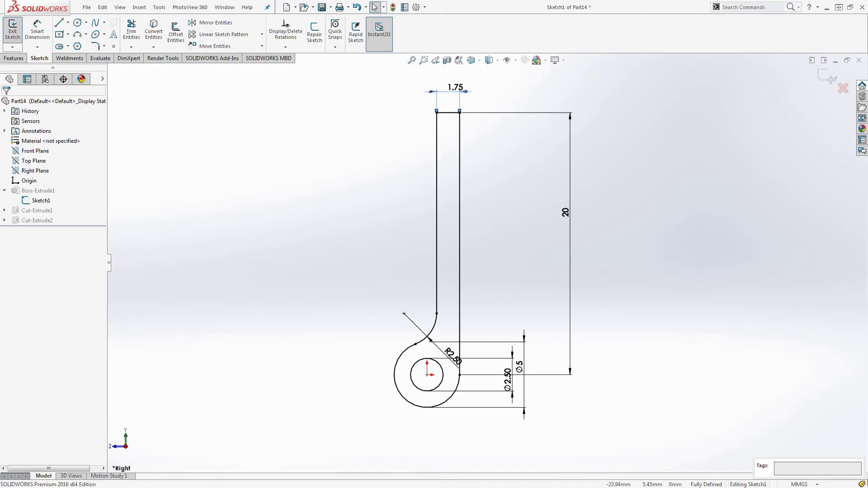
pyautogui.press('XF86Calculator')
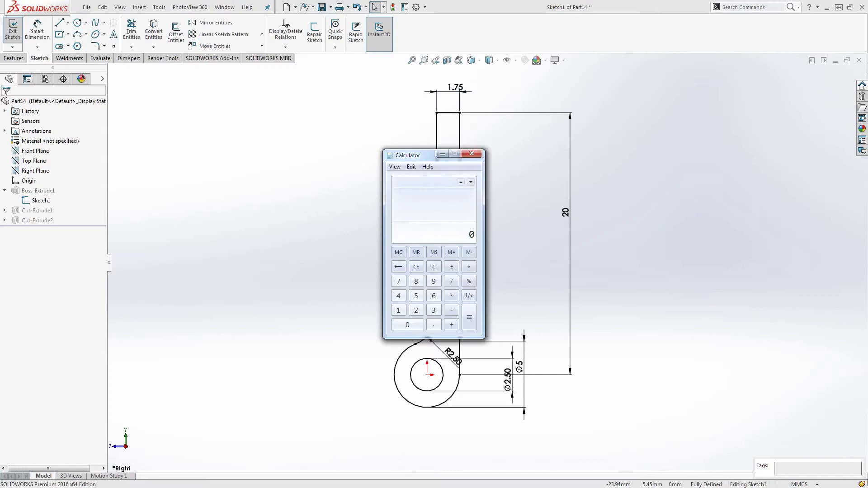
pyautogui.hotkey('alt', 'F4')
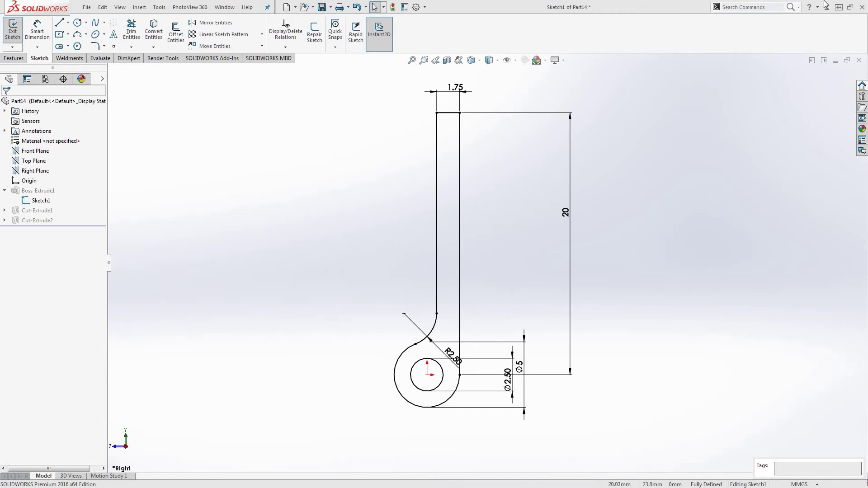
pyautogui.doubleClick(456, 88)
pyautogui.click(423, 108)
pyautogui.write('25')
pyautogui.press('Return')
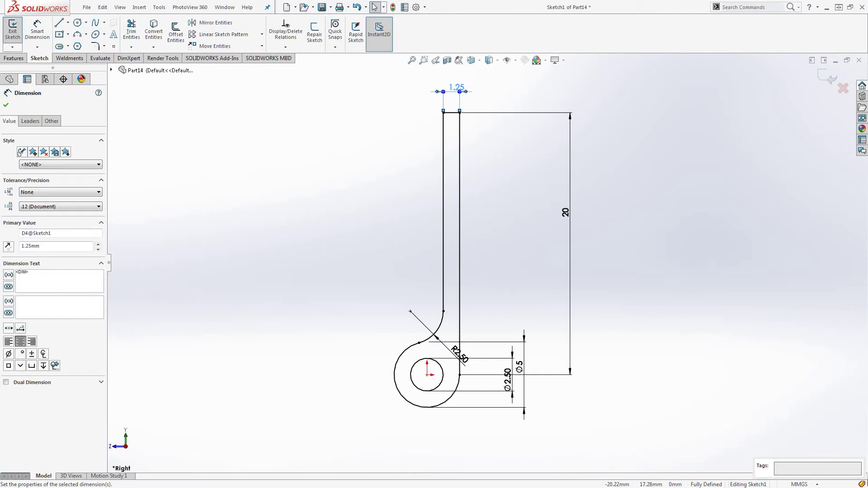
# Rebuild the part, inspect it in 3D, then reopen Sketch1 face-on.
pyautogui.click(829, 78)
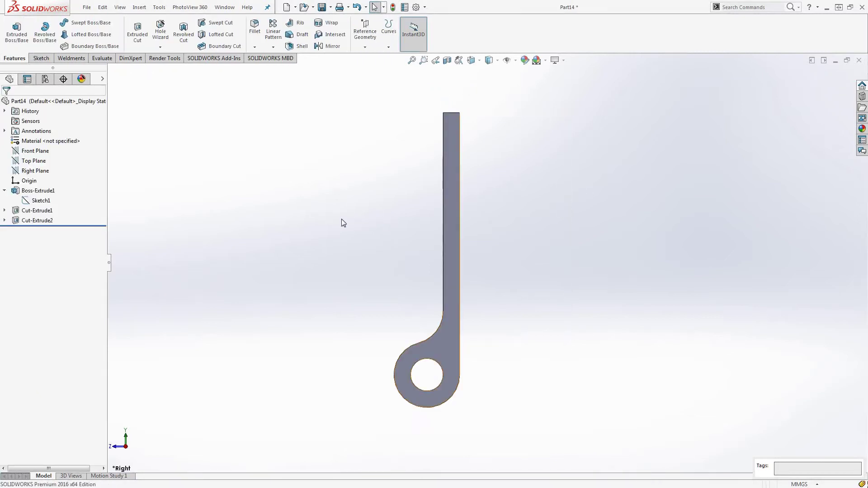
pyautogui.moveTo(341, 219)
pyautogui.mouseDown(button='middle')
pyautogui.moveTo(378, 243)
pyautogui.moveTo(333, 219)
pyautogui.moveTo(350, 230)
pyautogui.mouseUp(button='middle')
pyautogui.click(28, 201)
pyautogui.click(40, 181)
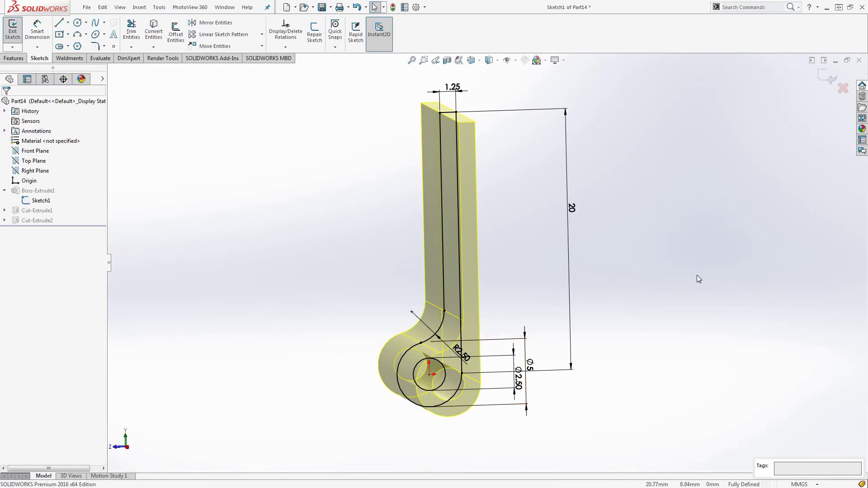
pyautogui.hotkey('ctrl', '8')
# Draw a vertical line up from the circle centre and set the top width to 2.50.
pyautogui.click(59, 23)
pyautogui.click(421, 90)
pyautogui.press('d')
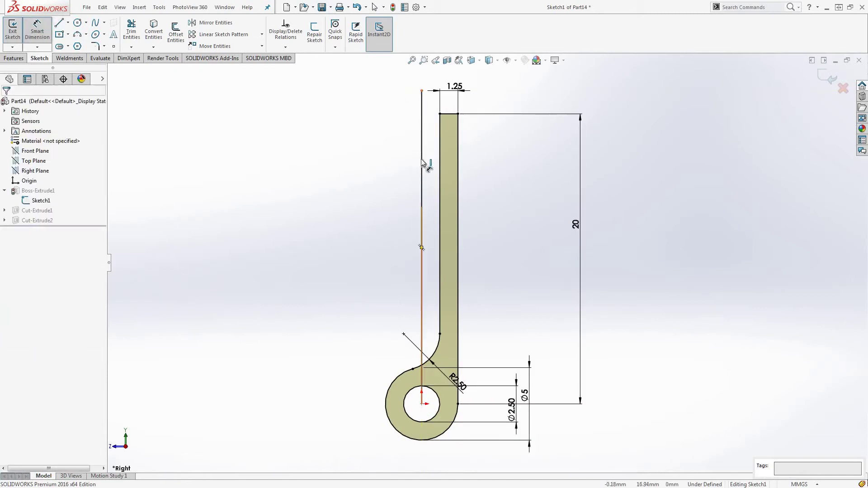
pyautogui.click(421, 165)
pyautogui.click(458, 174)
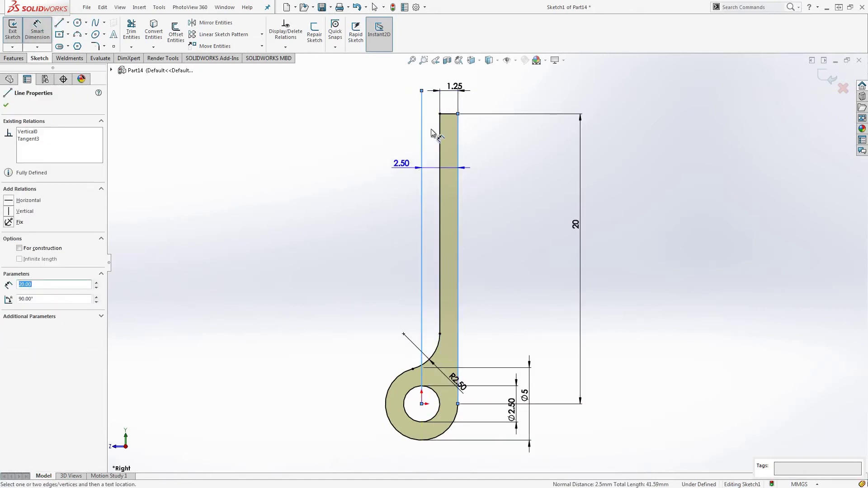
pyautogui.press('Escape')
pyautogui.click(454, 87)
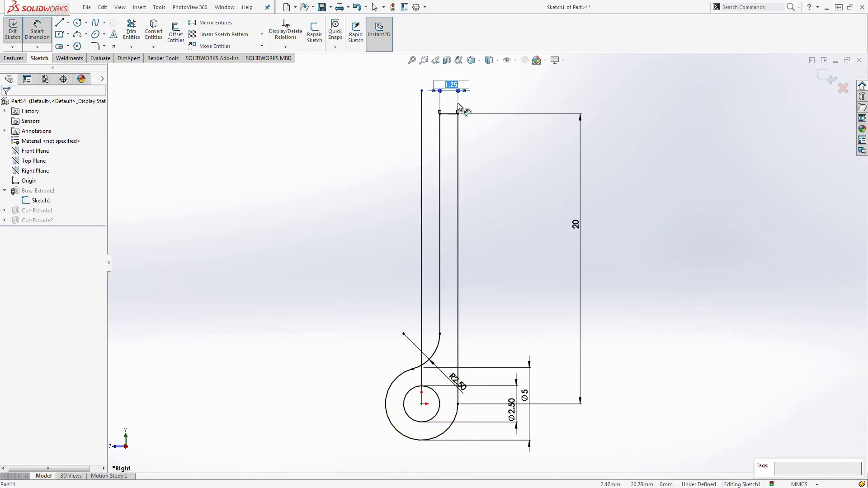
pyautogui.write('2.5')
pyautogui.press('Return')
pyautogui.press('Escape')
# Delete the leftover top line segment and rebuild the hinge leaf.
pyautogui.moveTo(446, 89)
pyautogui.mouseDown()
pyautogui.moveTo(446, 117)
pyautogui.moveTo(404, 86)
pyautogui.mouseUp()
pyautogui.press('Delete')
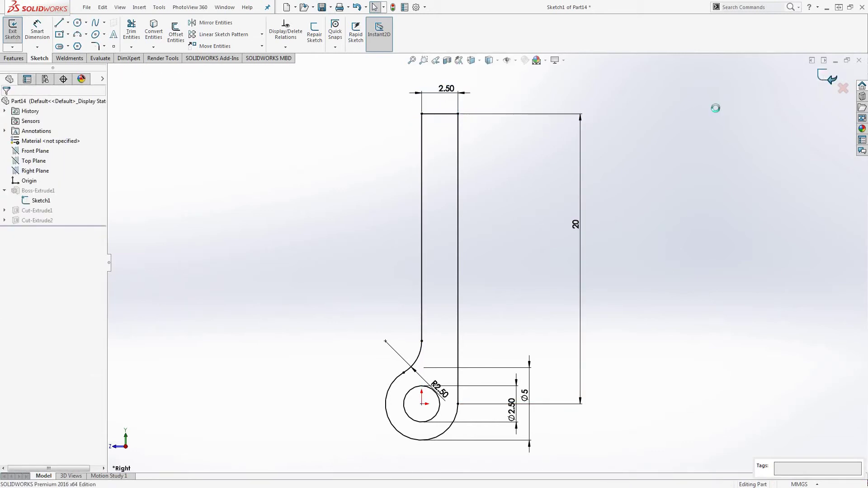
pyautogui.click(827, 78)
pyautogui.moveTo(293, 289); pyautogui.dragTo(569, 302, button='middle')
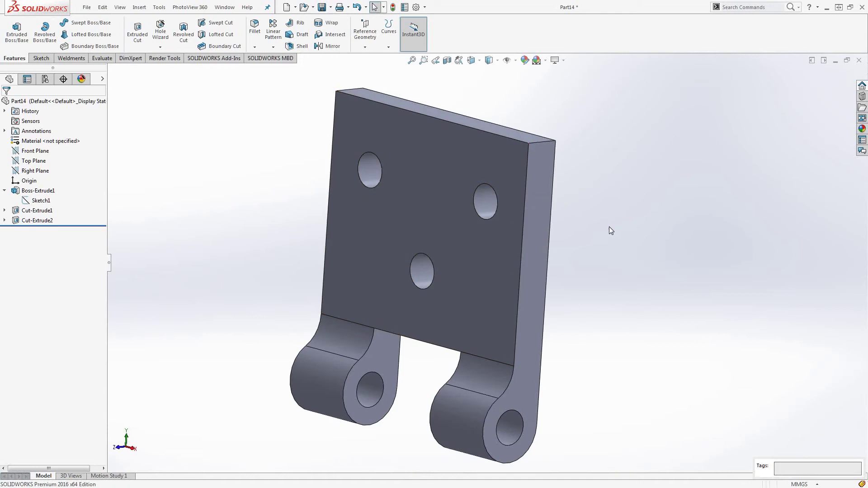
# Reopen Sketch1 and reduce the arm-to-knuckle fillet from R2.50 to R1.
pyautogui.moveTo(330, 333); pyautogui.dragTo(490, 365, button='middle')
pyautogui.press('Escape')
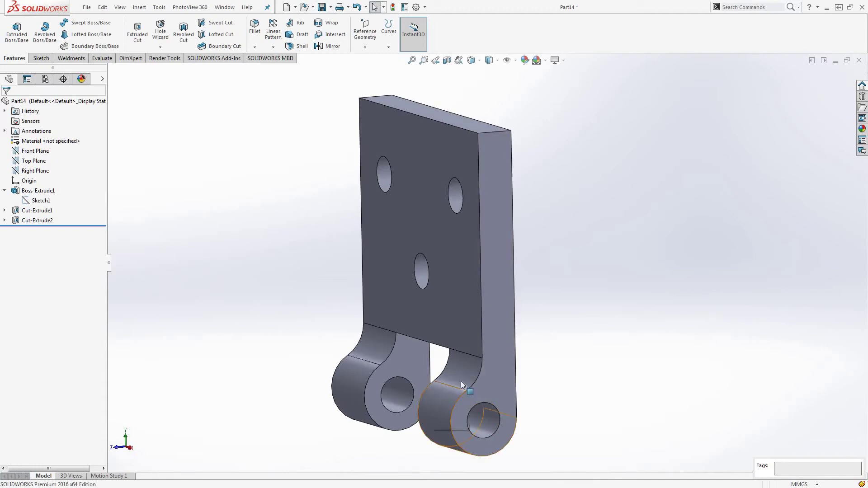
pyautogui.rightClick(28, 201)
pyautogui.click(35, 177)
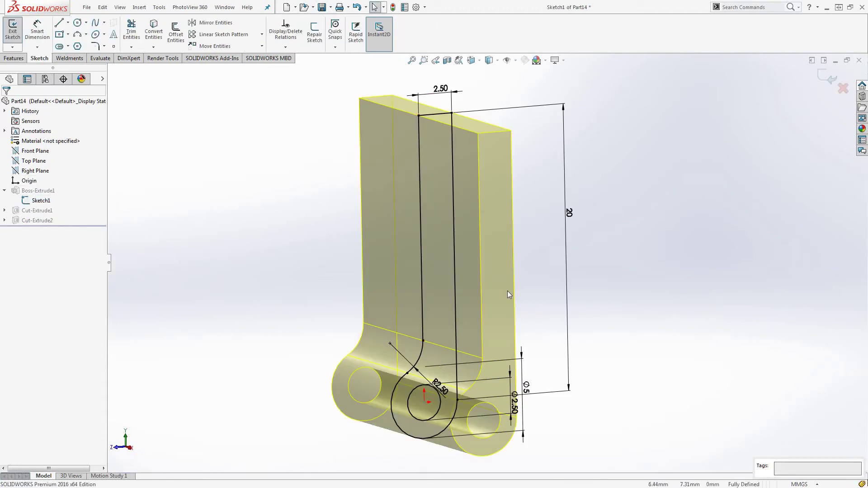
pyautogui.doubleClick(441, 392)
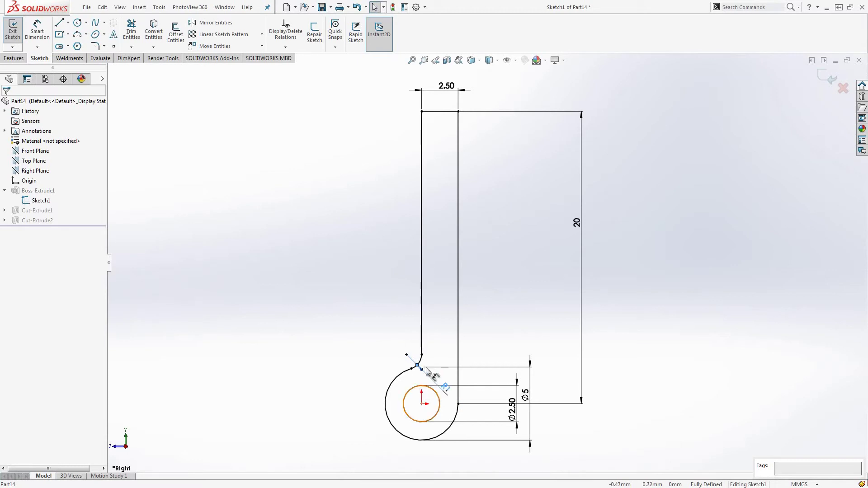
pyautogui.click(550, 284)
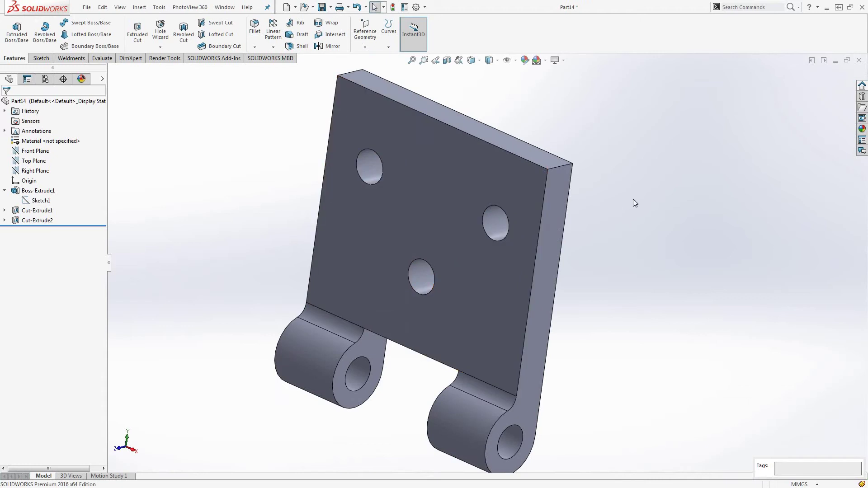
pyautogui.press('space')
# Switch to isometric and save the part over the existing Hinge01 file.
pyautogui.click(663, 235)
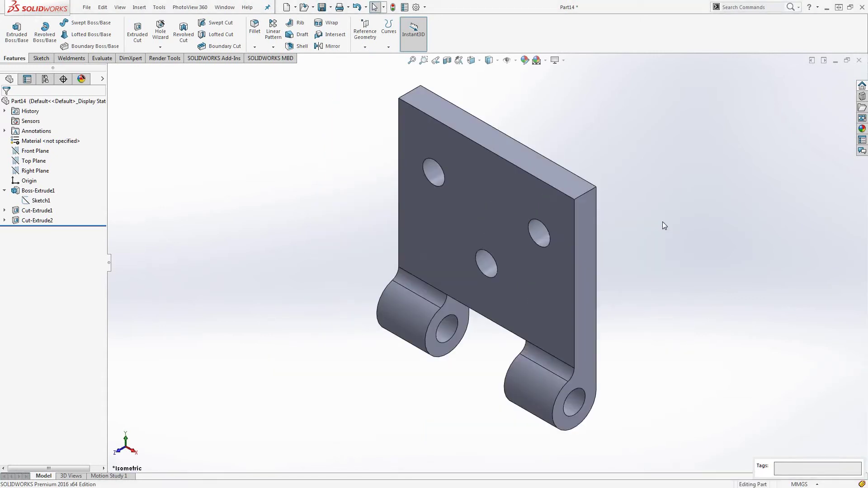
pyautogui.hotkey('ctrl', 's')
pyautogui.click(376, 210)
pyautogui.click(629, 367)
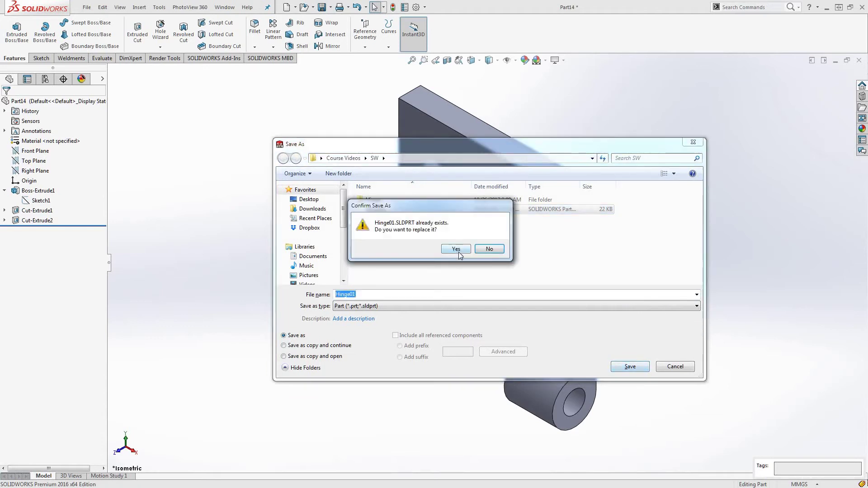
pyautogui.click(453, 253)
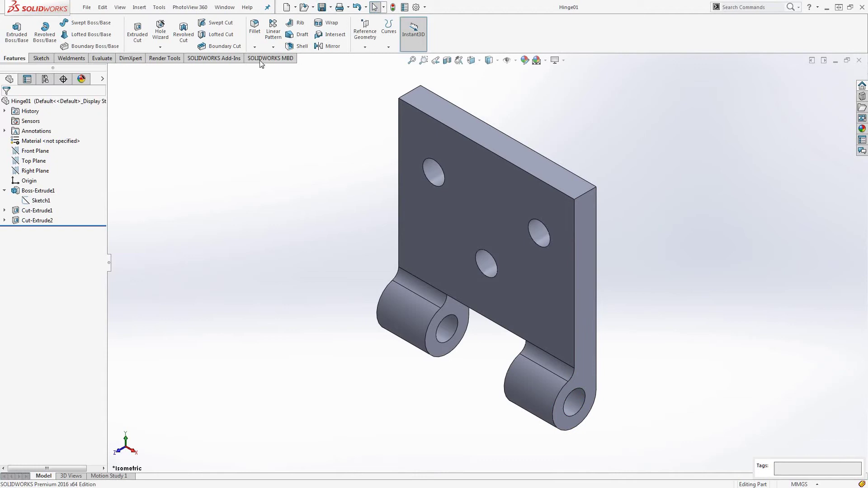
# Save the part as a new file named Hinge02.
pyautogui.click(86, 7)
pyautogui.click(120, 114)
pyautogui.click(363, 295)
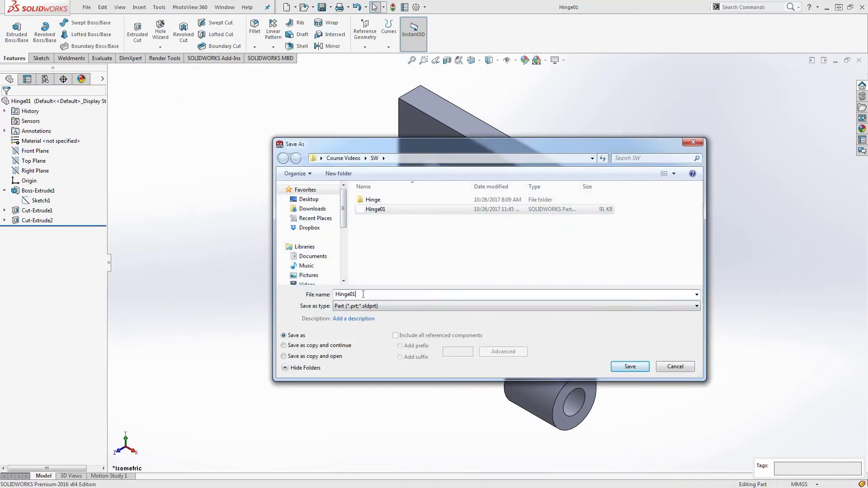
pyautogui.press('BackSpace')
pyautogui.write('2')
pyautogui.press('Return')
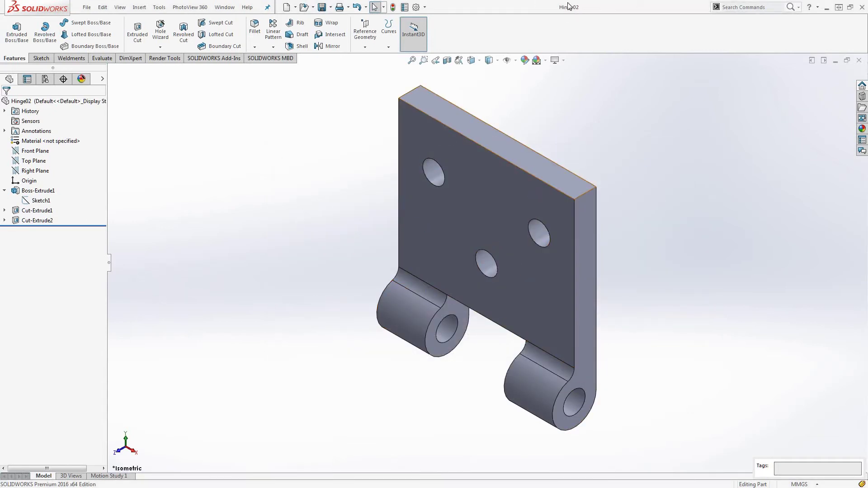
# Open Sketch3 under Cut-Extrude2 for editing in the front view.
pyautogui.click(23, 221)
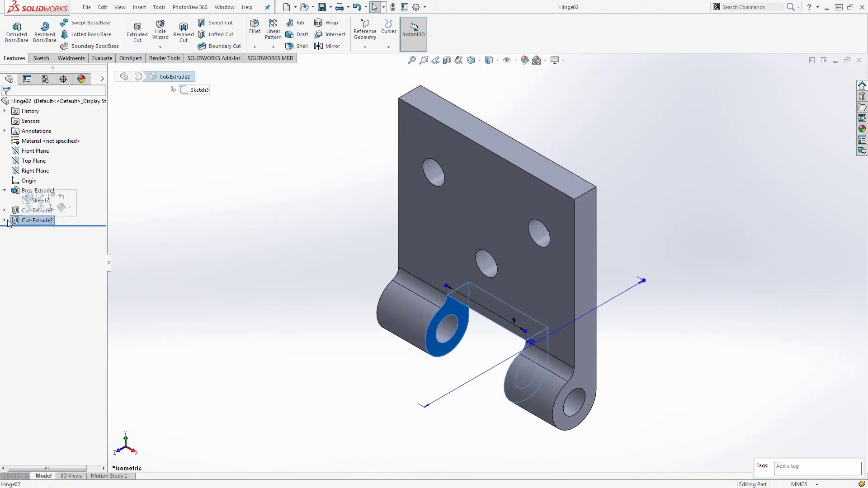
pyautogui.click(5, 221)
pyautogui.click(20, 223)
pyautogui.click(5, 221)
pyautogui.click(28, 231)
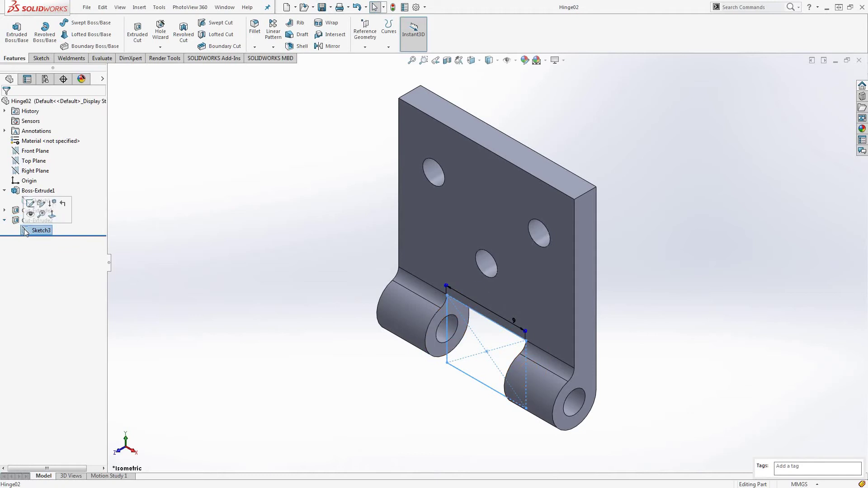
pyautogui.click(31, 203)
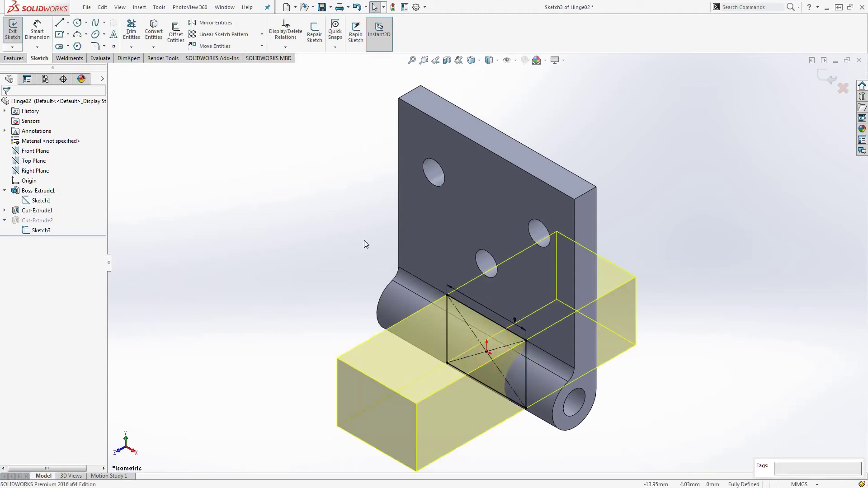
pyautogui.hotkey('ctrl', '1')
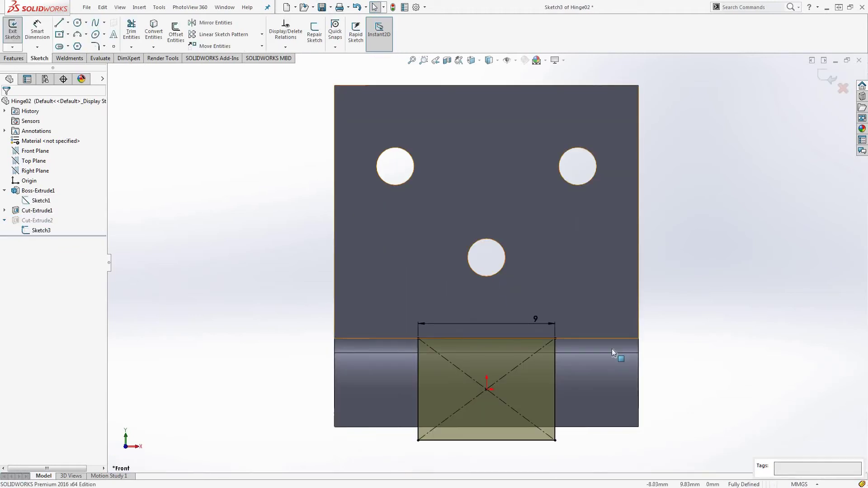
# Draw corner rectangles on both sides of the 9 mm centre rectangle over the knuckles.
pyautogui.click(59, 35)
pyautogui.click(67, 34)
pyautogui.click(90, 44)
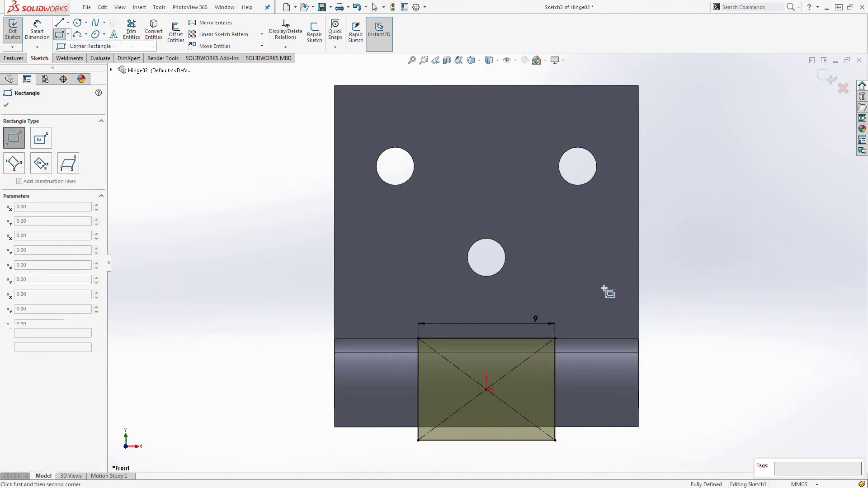
pyautogui.click(555, 339)
pyautogui.click(673, 440)
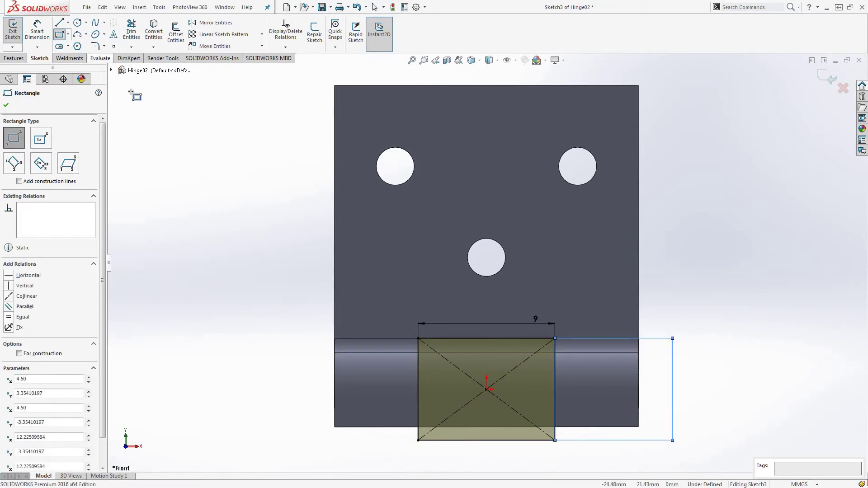
pyautogui.click(418, 339)
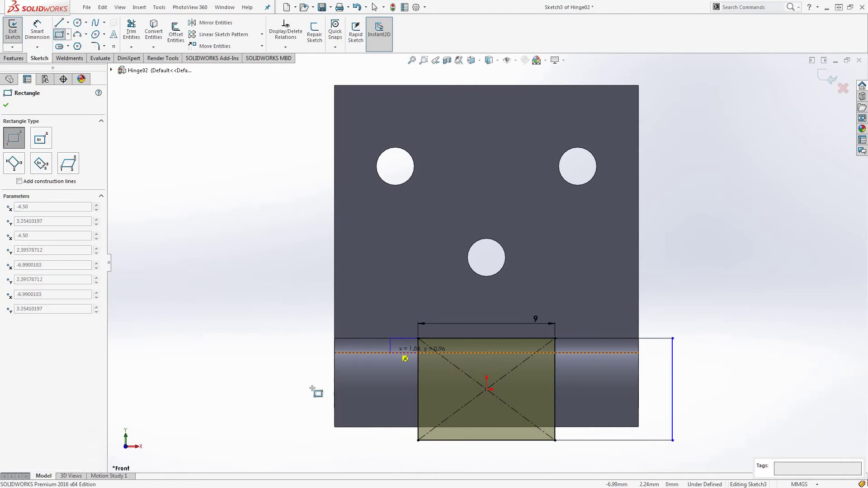
pyautogui.click(276, 440)
pyautogui.press('Escape')
# Make the two outer rectangles equal in width.
pyautogui.click(405, 447)
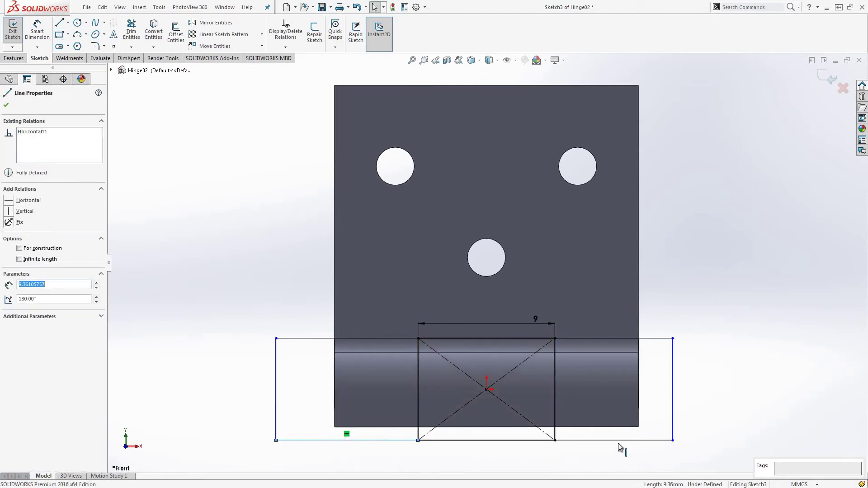
pyautogui.keyDown('ctrl'); pyautogui.click(622, 448); pyautogui.keyUp('ctrl')
pyautogui.click(9, 306)
pyautogui.click(698, 406)
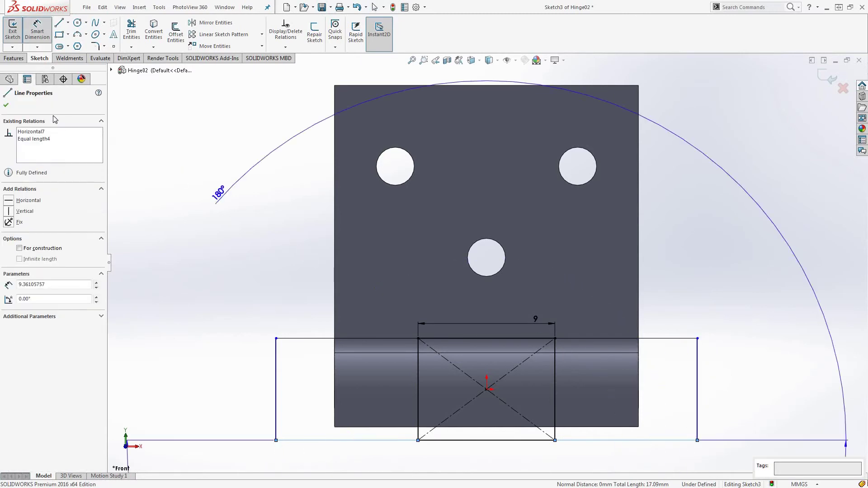
pyautogui.press('Escape')
# Dimension the side rectangle width at 5, change it to 8, and attempt to exit the sketch.
pyautogui.click(36, 34)
pyautogui.click(678, 338)
pyautogui.click(672, 320)
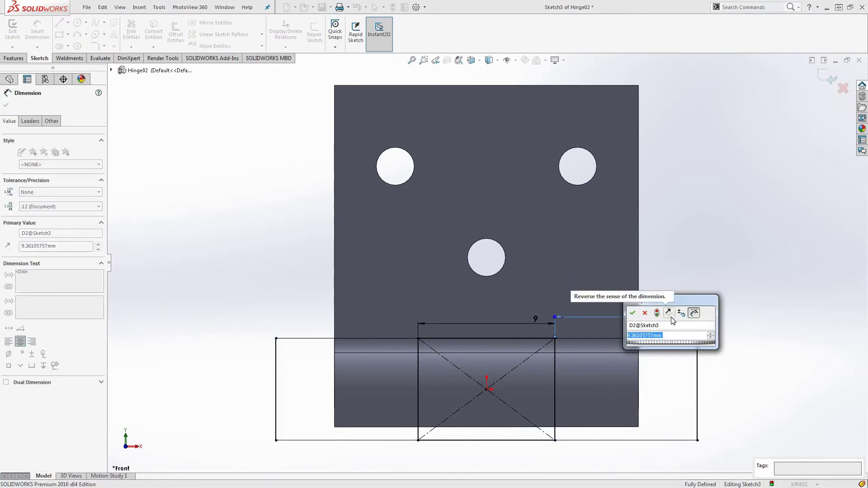
pyautogui.write('5')
pyautogui.press('Return')
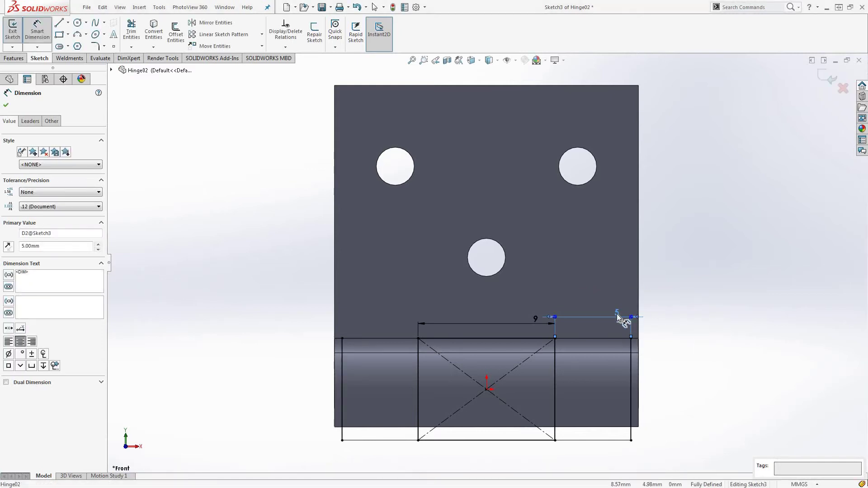
pyautogui.press('Escape')
pyautogui.write('8')
pyautogui.press('Return')
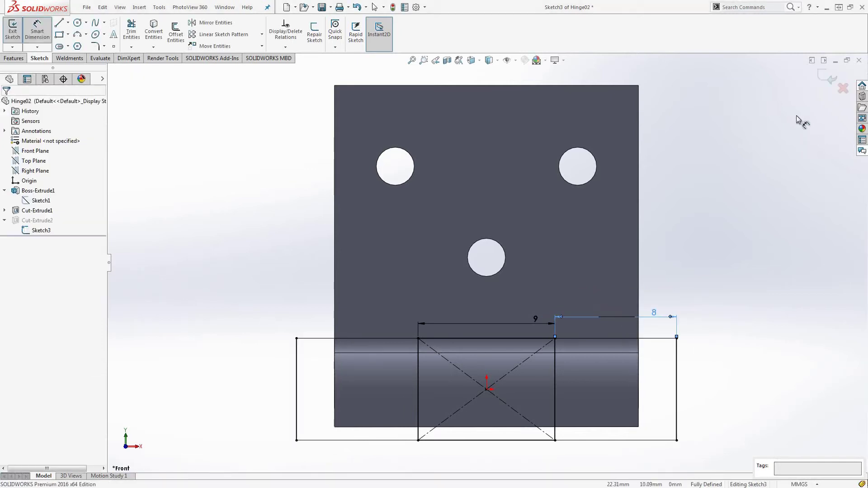
pyautogui.click(828, 78)
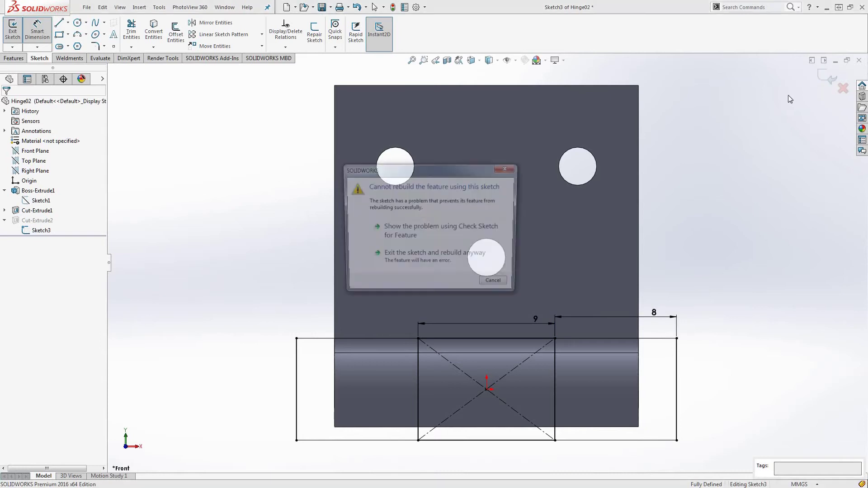
# Dismiss the rebuild warning and delete the outer rectangle lines and dimension.
pyautogui.click(432, 238)
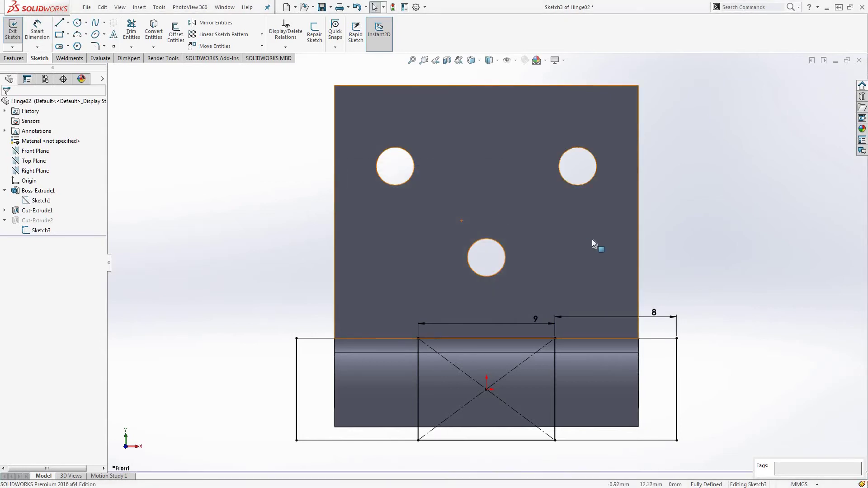
pyautogui.moveTo(588, 343); pyautogui.dragTo(619, 367)
pyautogui.press('Delete')
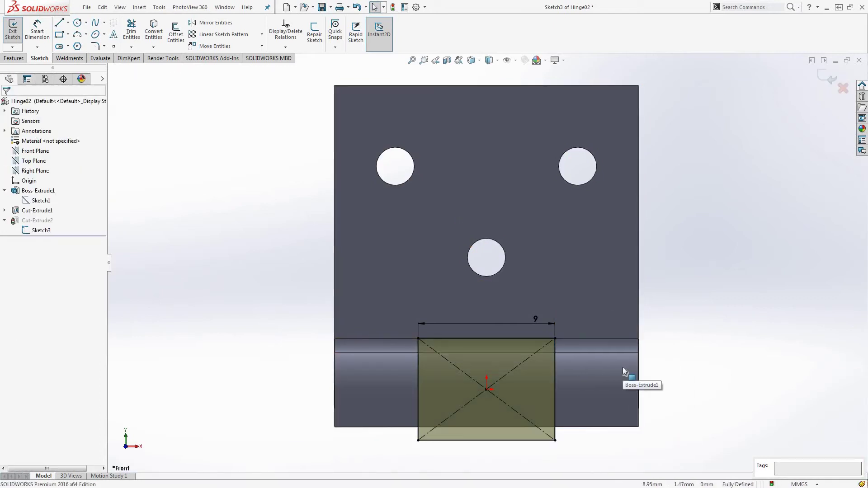
# Draw closed line profiles from the centre rectangle's corners to the leaf's right and left edges.
pyautogui.click(60, 22)
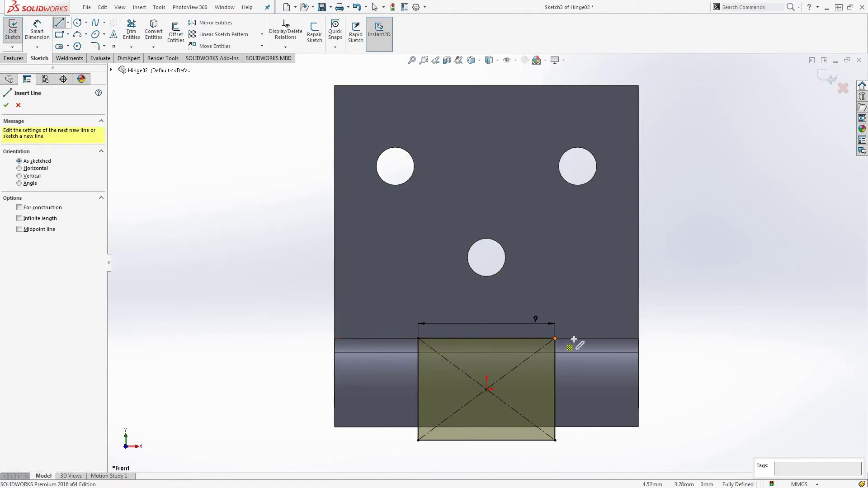
pyautogui.click(556, 339)
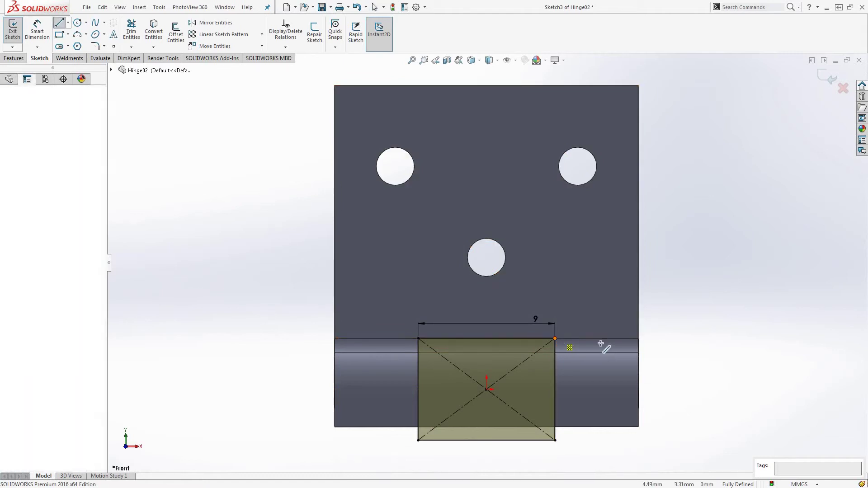
pyautogui.click(639, 338)
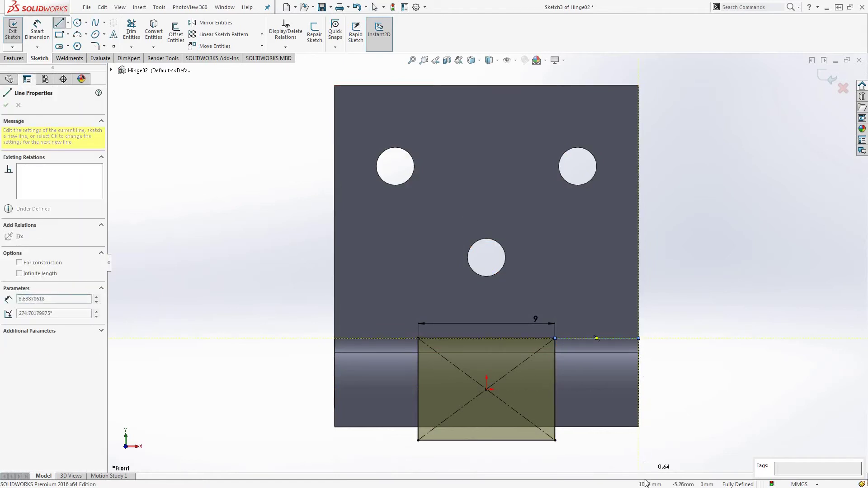
pyautogui.click(638, 441)
pyautogui.click(555, 439)
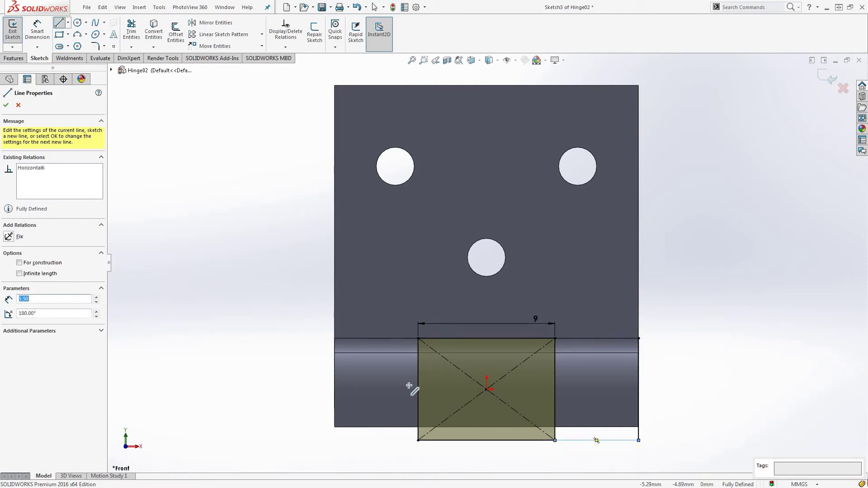
pyautogui.click(418, 339)
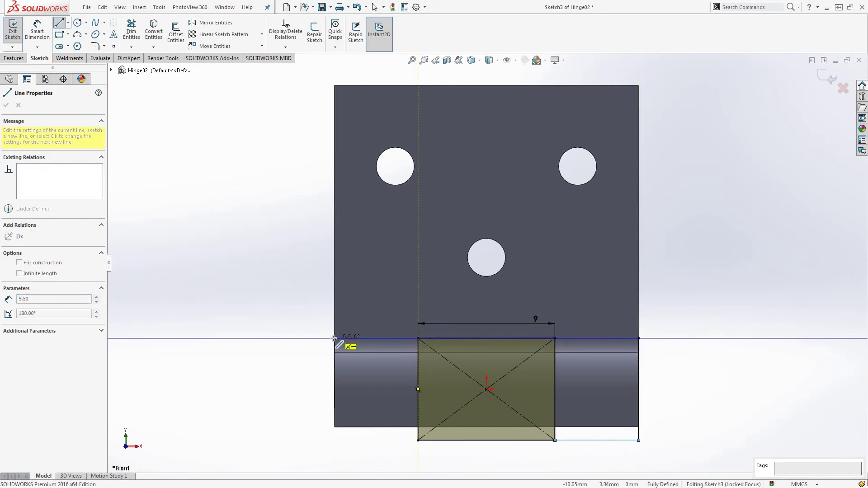
pyautogui.click(334, 338)
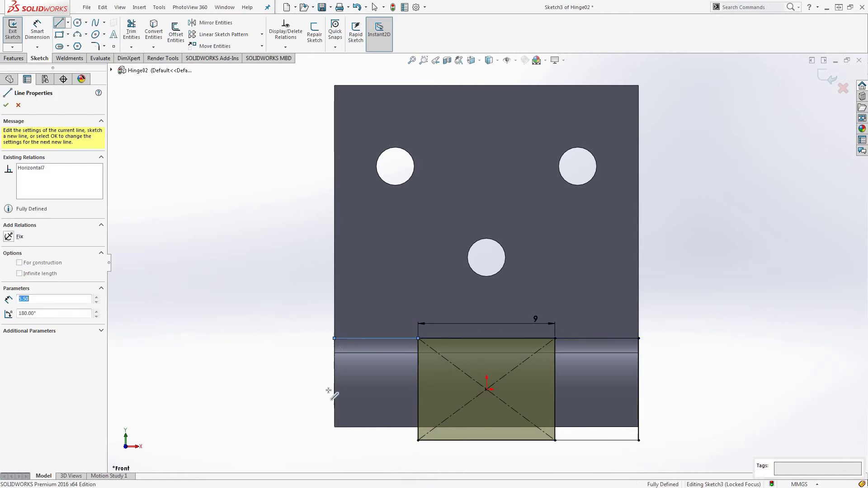
pyautogui.click(334, 440)
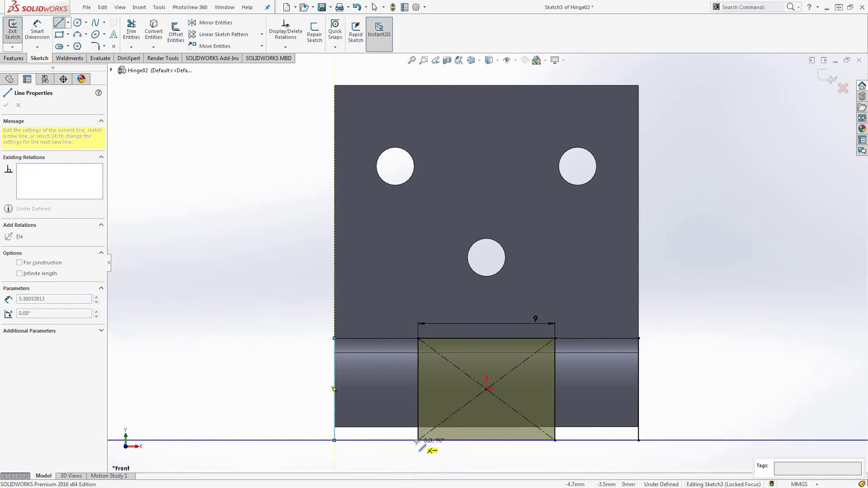
pyautogui.click(418, 440)
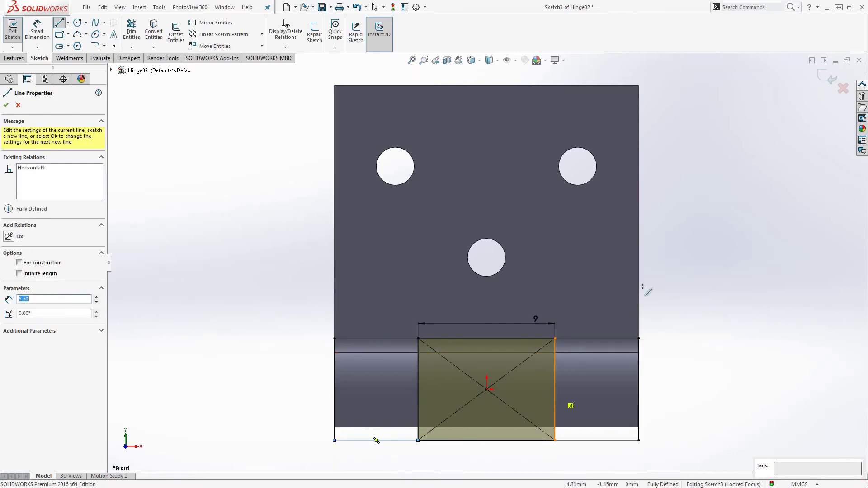
pyautogui.press('Escape')
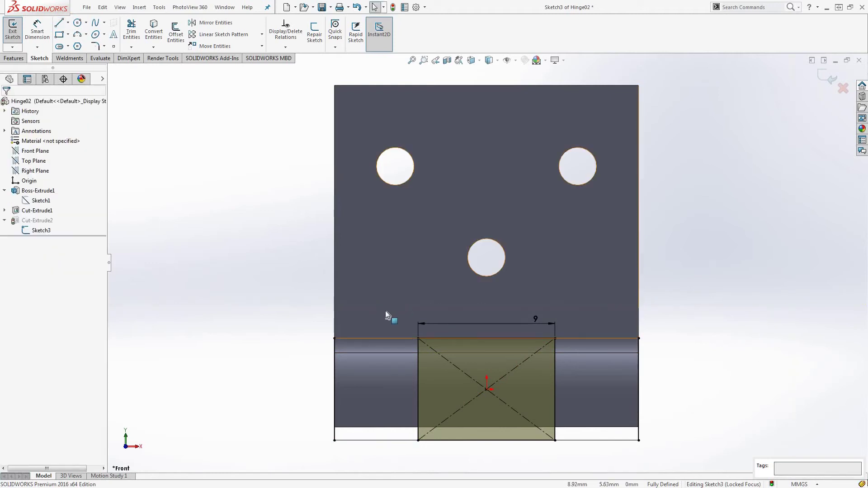
# Exit the sketch, rebuild despite the Cut-Extrude2 error, and close the error list.
pyautogui.click(829, 78)
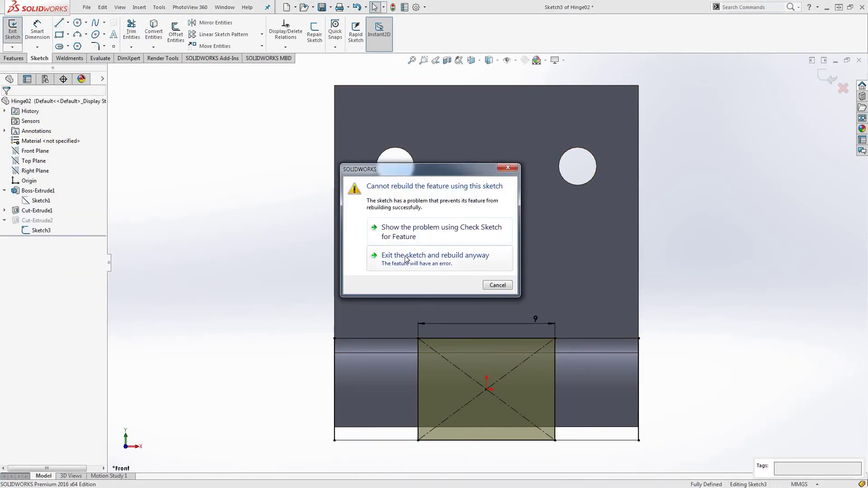
pyautogui.click(437, 261)
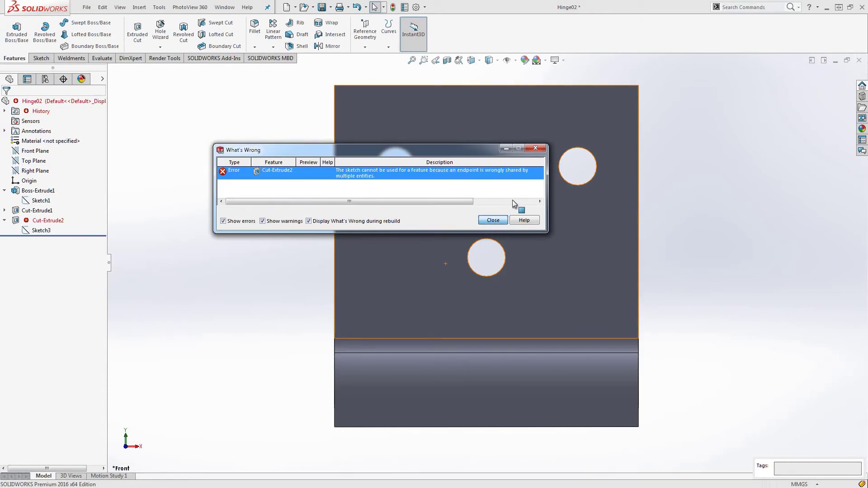
pyautogui.click(492, 220)
pyautogui.moveTo(696, 213); pyautogui.dragTo(651, 244, button='middle')
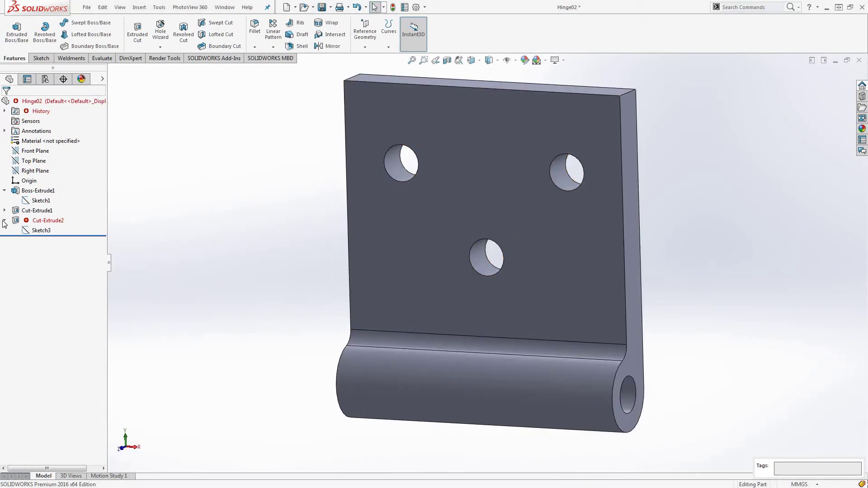
# Edit Cut-Extrude2 to cut both Sketch3 side regions, leaving one central 9 mm knuckle, then view isometric.
pyautogui.rightClick(17, 221)
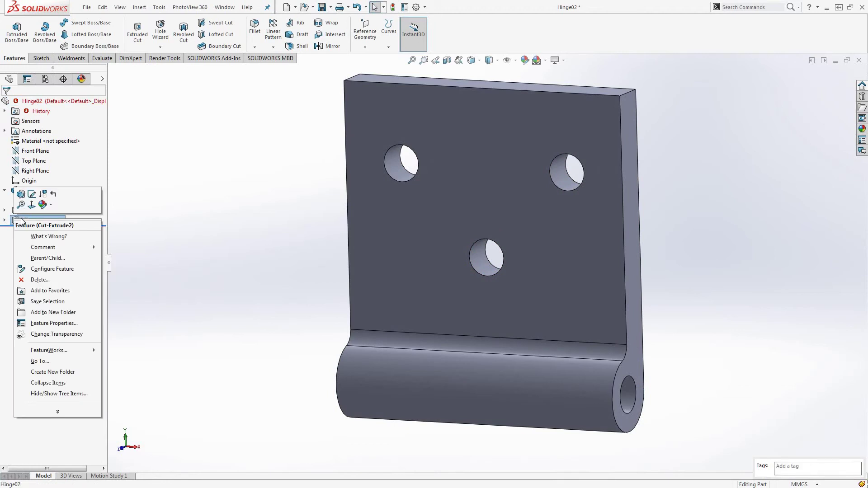
pyautogui.click(21, 194)
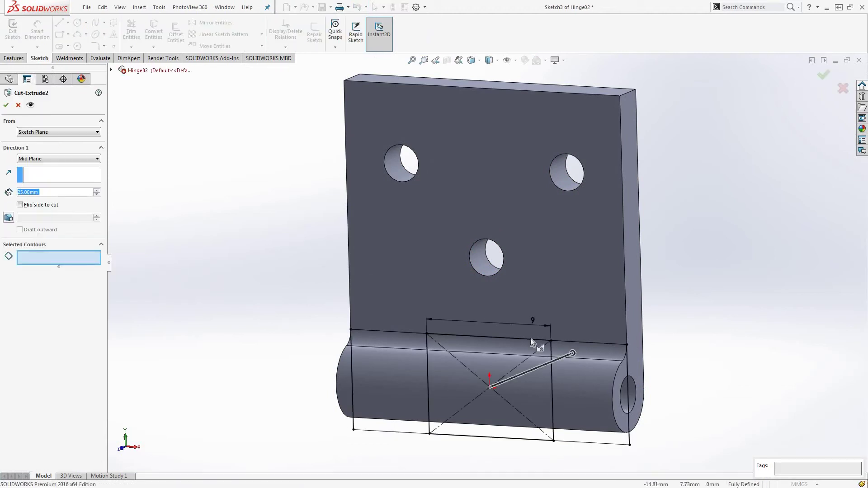
pyautogui.click(565, 367)
pyautogui.click(355, 357)
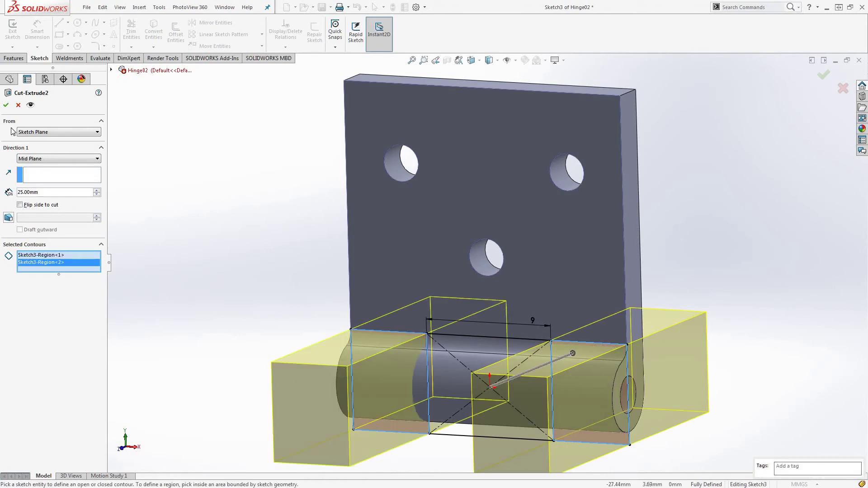
pyautogui.click(7, 105)
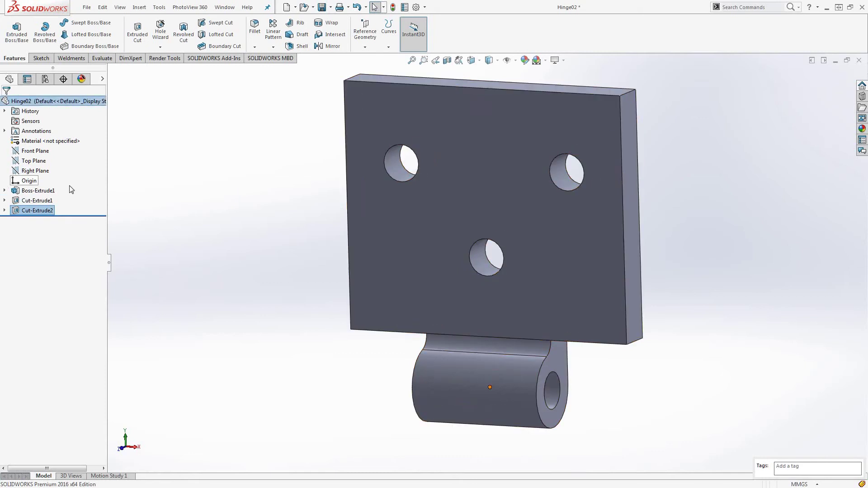
pyautogui.press('space')
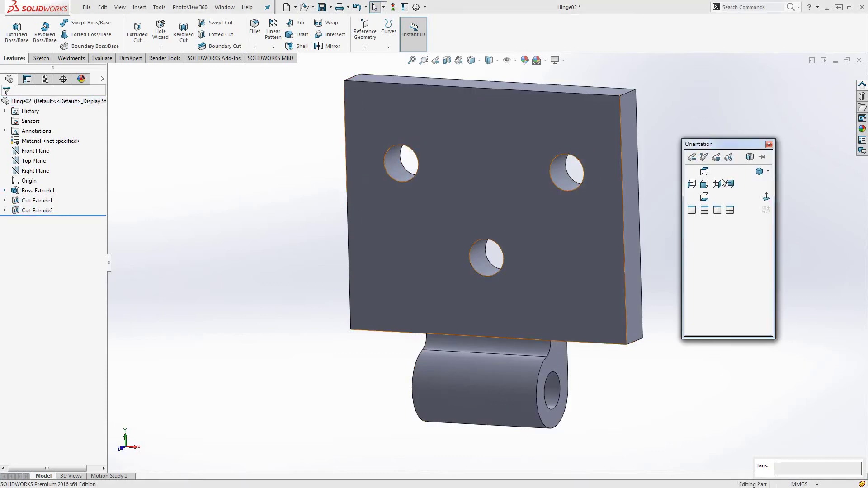
pyautogui.click(760, 175)
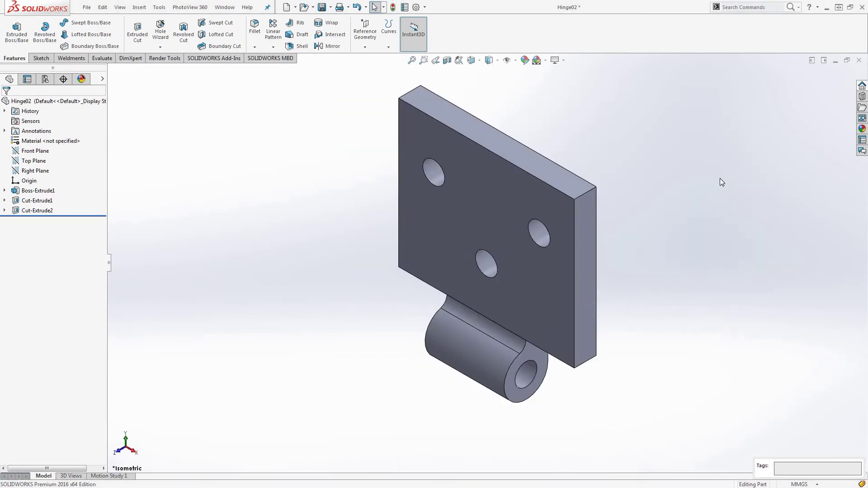
# Close the Hinge02 part and create a new assembly document.
pyautogui.click(861, 60)
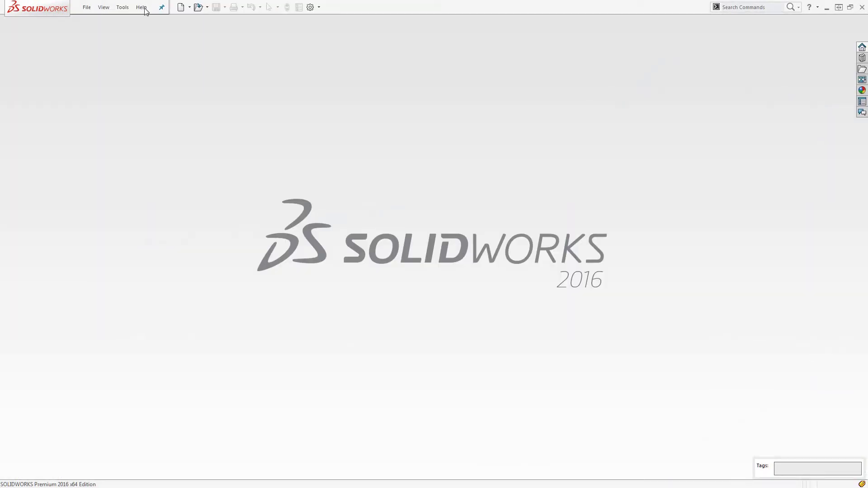
pyautogui.click(181, 7)
pyautogui.press('Right')
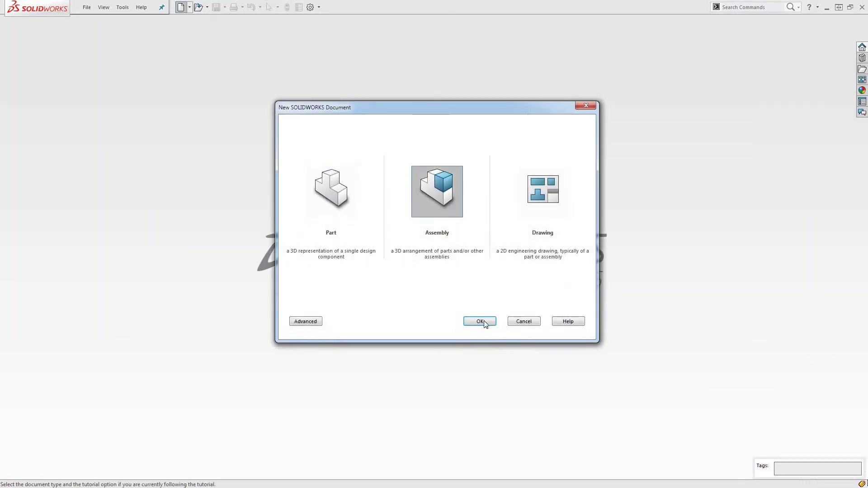
pyautogui.click(477, 322)
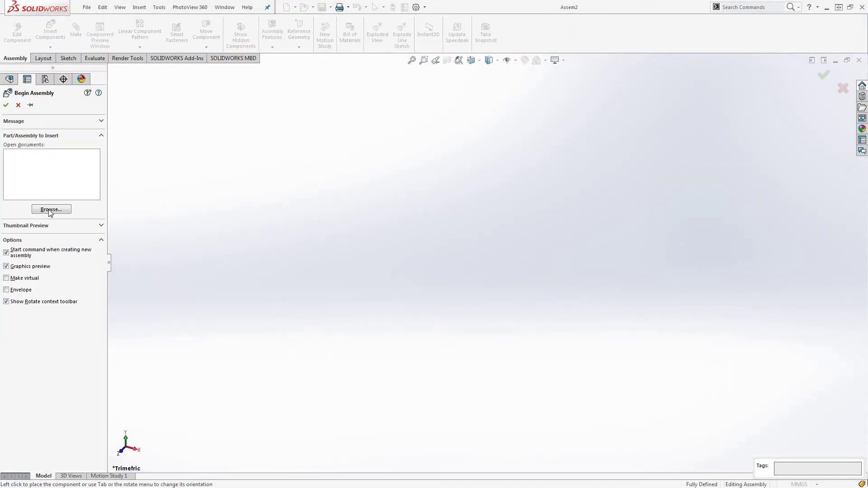
# Insert both Hinge01 and Hinge02 and place Hinge01 in the assembly.
pyautogui.click(52, 209)
pyautogui.click(387, 179)
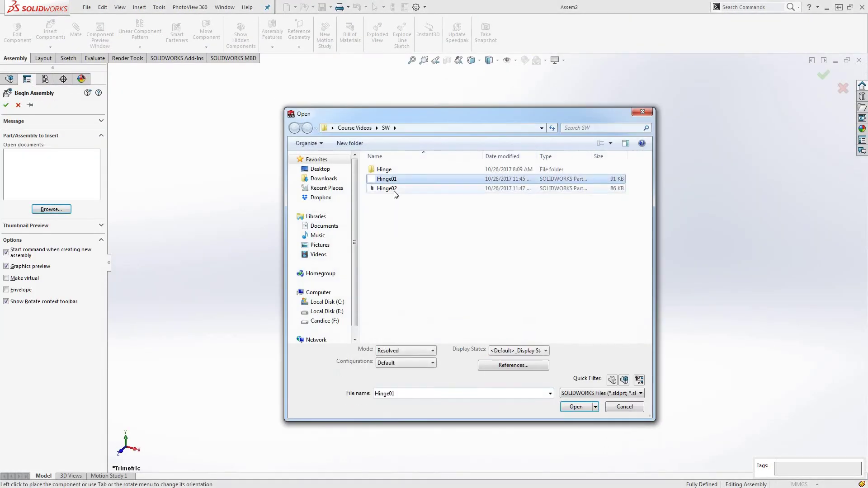
pyautogui.keyDown('shift'); pyautogui.click(393, 188); pyautogui.keyUp('shift')
pyautogui.click(582, 420)
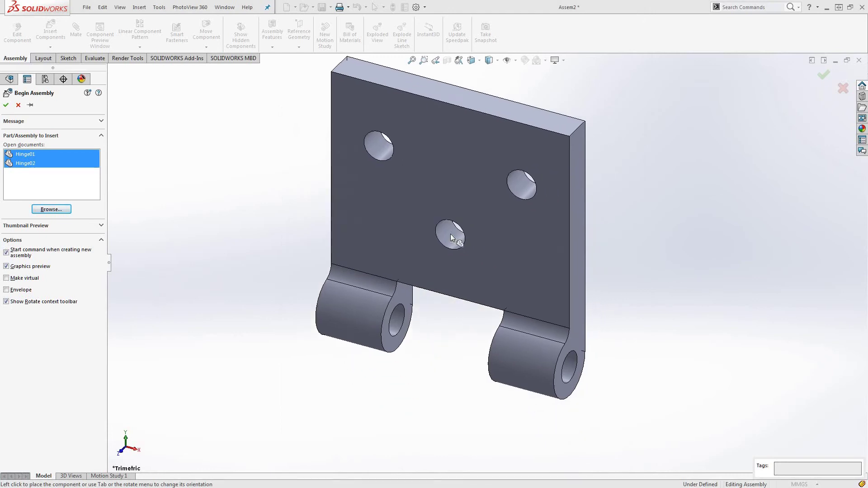
pyautogui.click(390, 221)
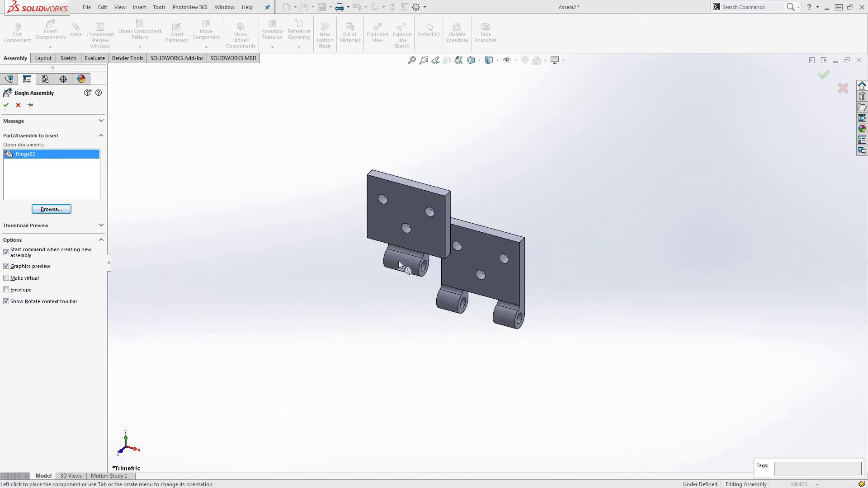
# Place Hinge02 beside Hinge01 and rotate it with the triad so its centre knuckle turns to the top.
pyautogui.click(499, 228)
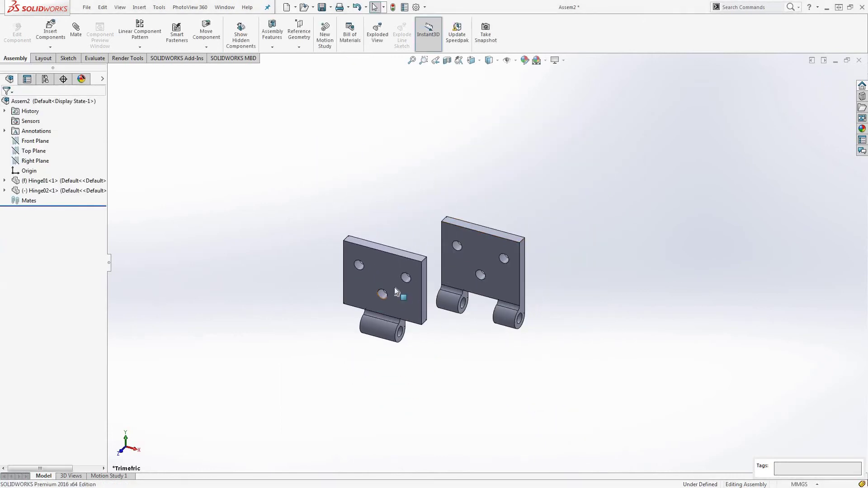
pyautogui.click(395, 287)
pyautogui.rightClick(395, 287)
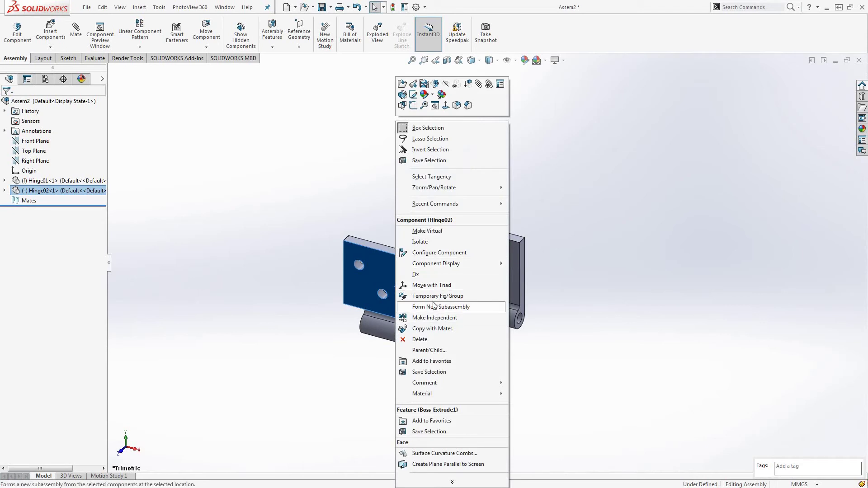
pyautogui.click(435, 286)
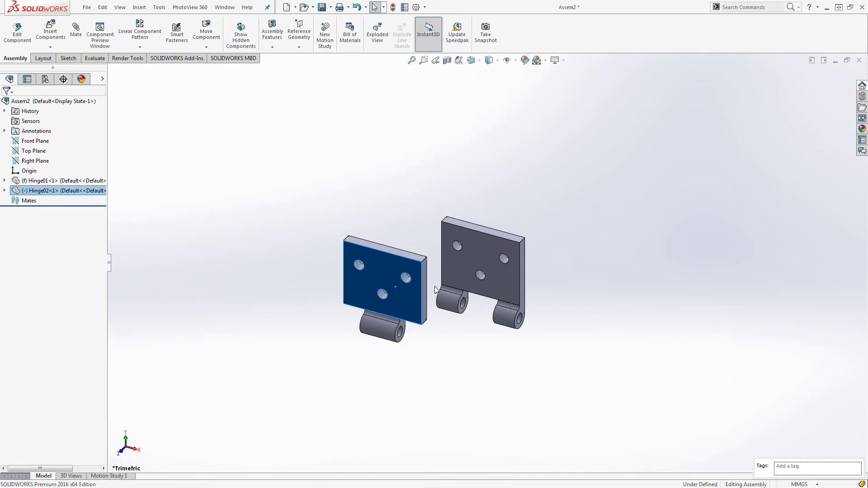
pyautogui.scroll(-2, 399, 276)
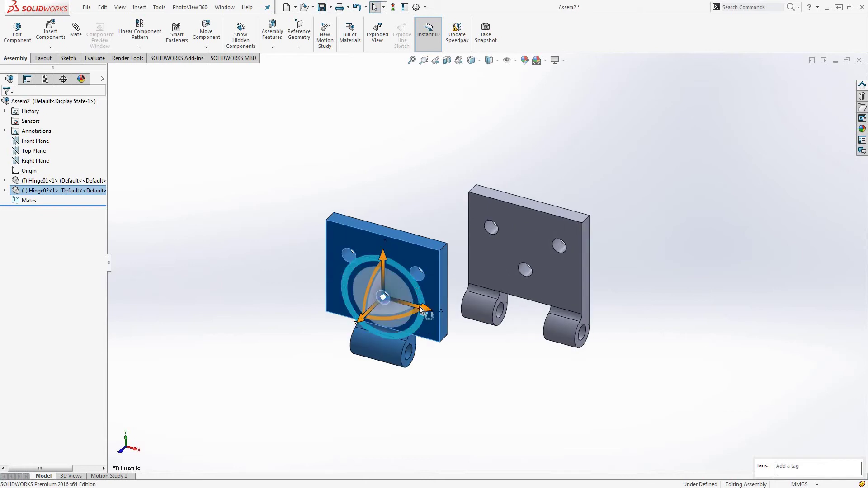
pyautogui.moveTo(411, 337); pyautogui.dragTo(281, 288)
pyautogui.click(256, 248)
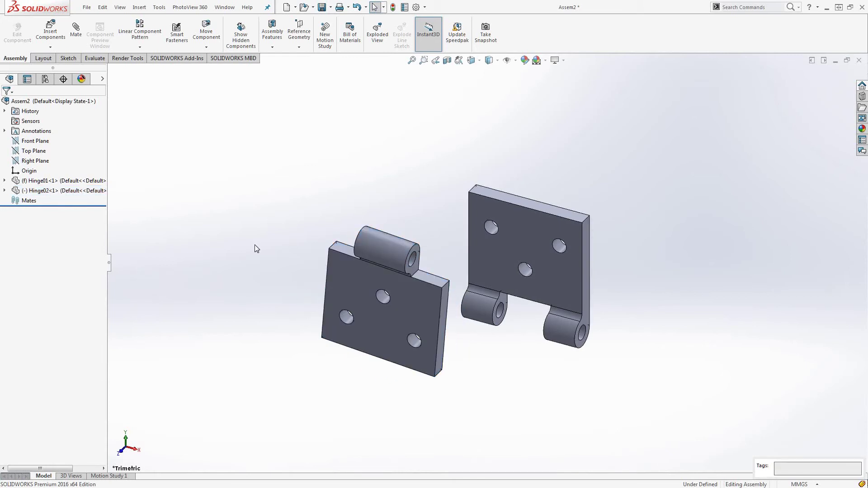
# Add a Coincident mate between the knuckle end faces of the two leaves.
pyautogui.click(76, 30)
pyautogui.scroll(-2, 503, 301)
pyautogui.click(504, 294)
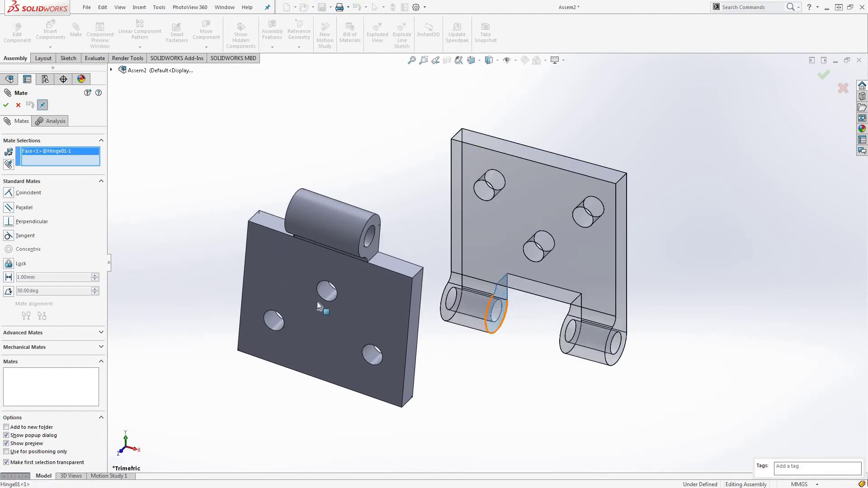
pyautogui.moveTo(273, 286); pyautogui.dragTo(425, 248, button='middle')
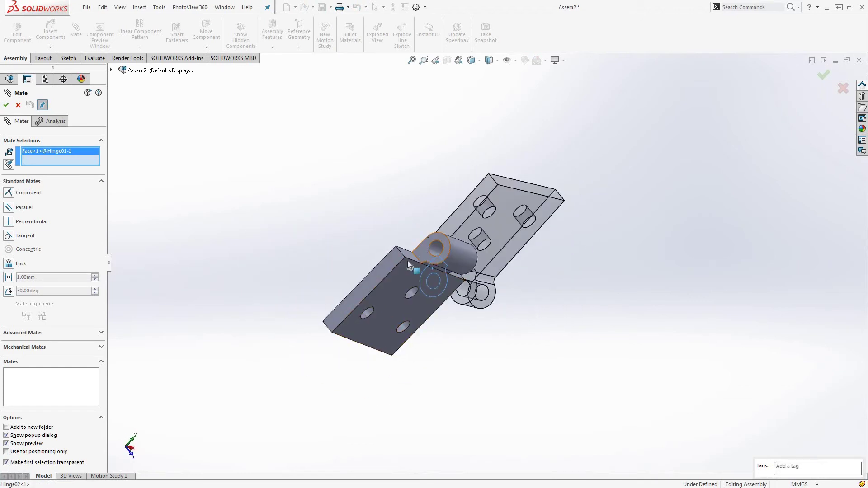
pyautogui.click(428, 254)
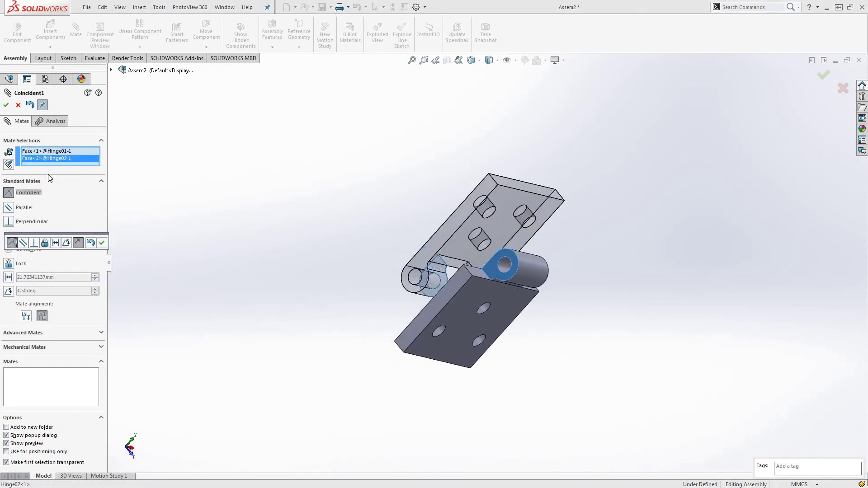
pyautogui.press('Return')
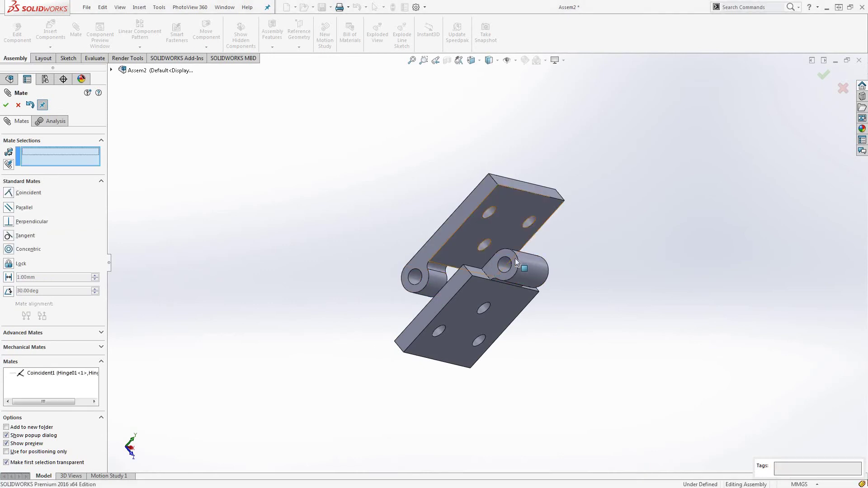
# Add a Concentric mate between the two knuckle holes and stand the hinge upright.
pyautogui.scroll(-2, 497, 267)
pyautogui.click(489, 270)
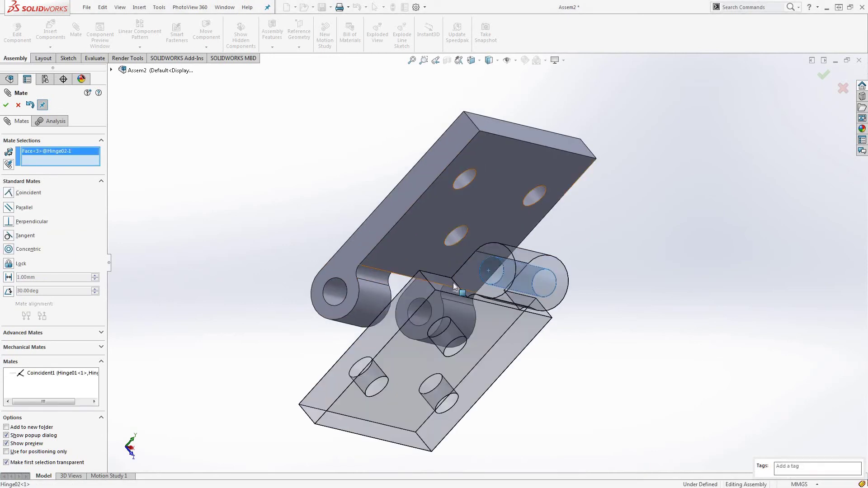
pyautogui.click(334, 290)
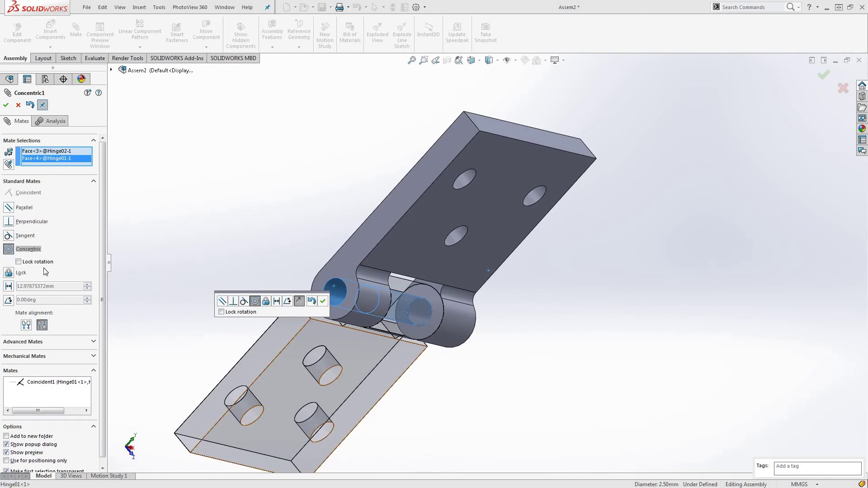
pyautogui.press('Return')
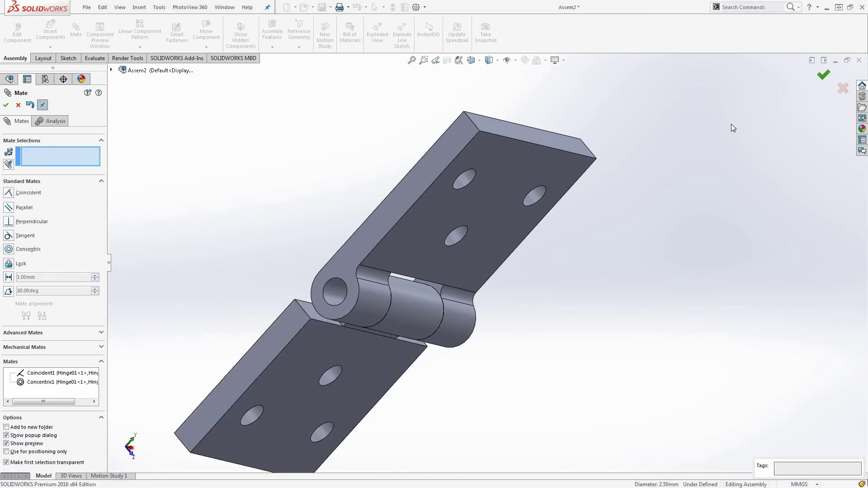
pyautogui.press('Return')
pyautogui.moveTo(674, 236); pyautogui.dragTo(610, 205, button='middle')
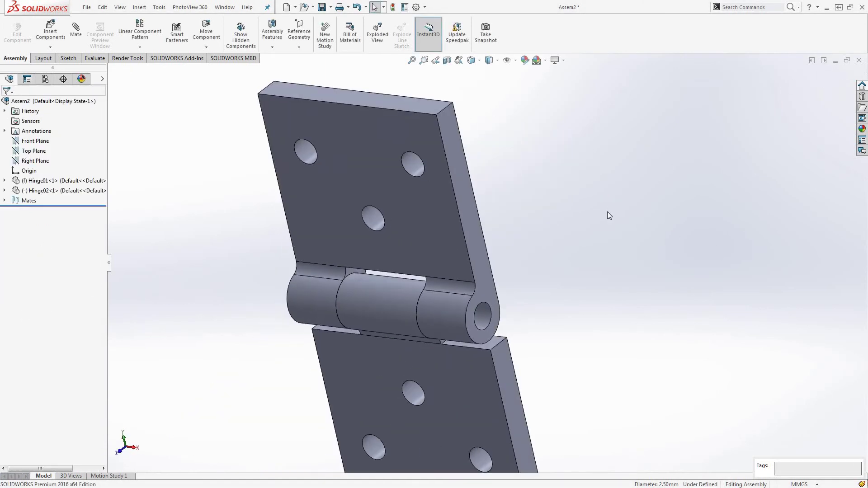
# In isometric view, swing Hinge02 around the pin and fold it flat.
pyautogui.hotkey('ctrl', '7')
pyautogui.click(535, 353)
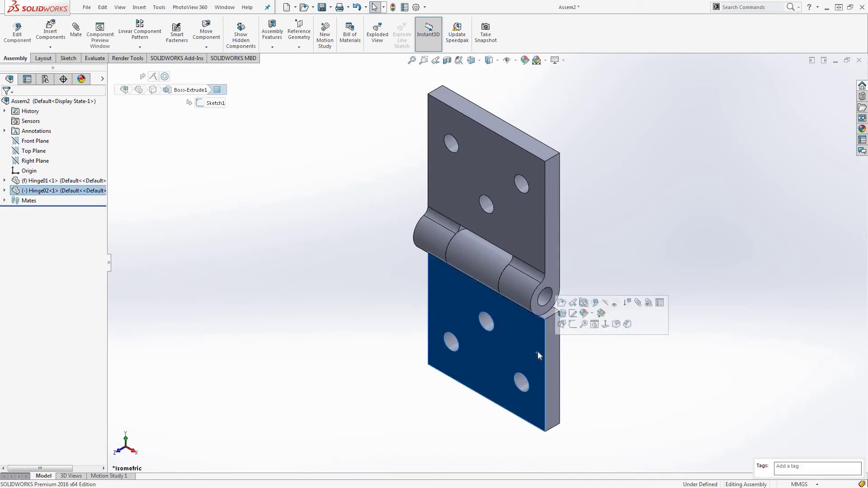
pyautogui.moveTo(535, 352); pyautogui.dragTo(511, 123)
pyautogui.click(568, 235)
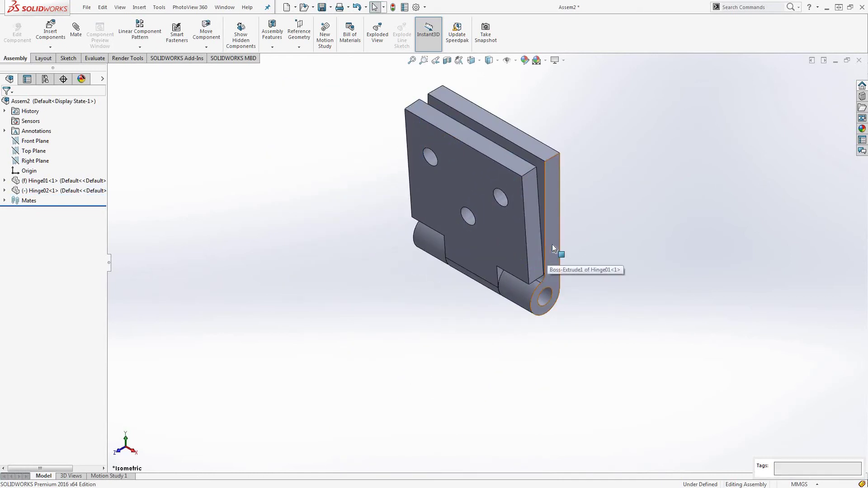
# Look normal to the first leaf's side face and swing Hinge02 flush against it.
pyautogui.click(554, 242)
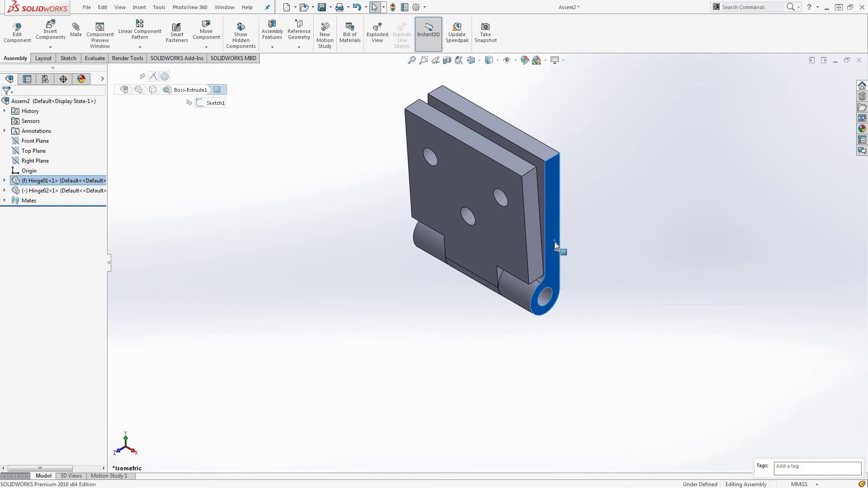
pyautogui.hotkey('ctrl', '8')
pyautogui.click(466, 135)
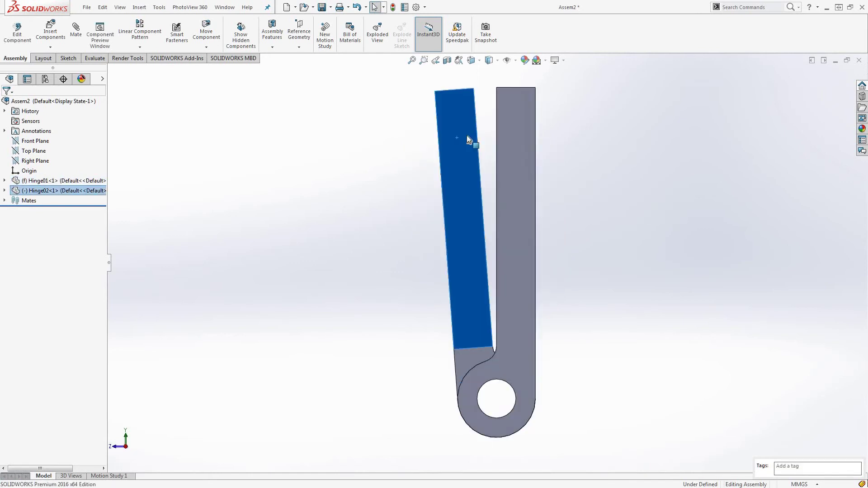
pyautogui.moveTo(466, 134); pyautogui.dragTo(479, 130)
pyautogui.press('Escape')
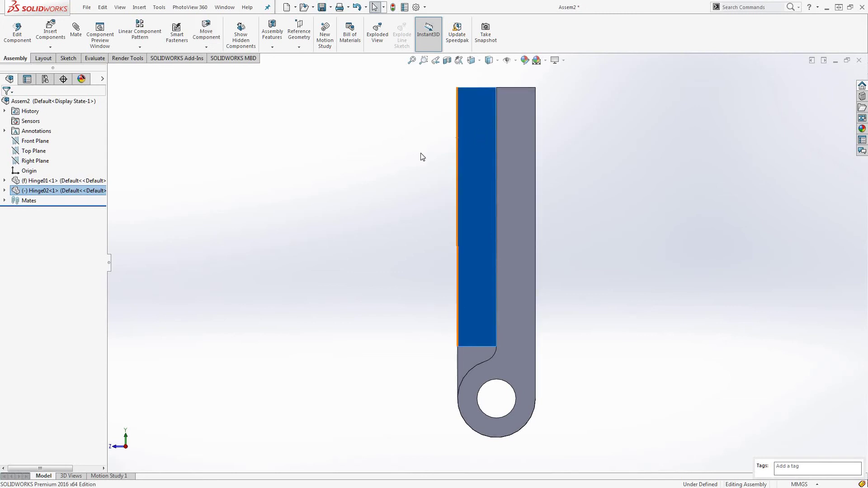
# Swing Hinge02 downward about the pin and check it from both side views and isometric.
pyautogui.hotkey('ctrl', '7')
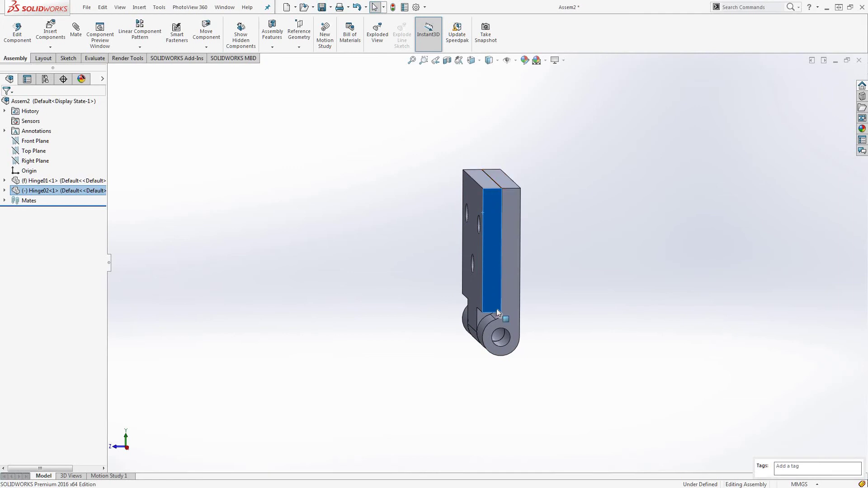
pyautogui.moveTo(488, 211); pyautogui.dragTo(333, 270)
pyautogui.press('Escape')
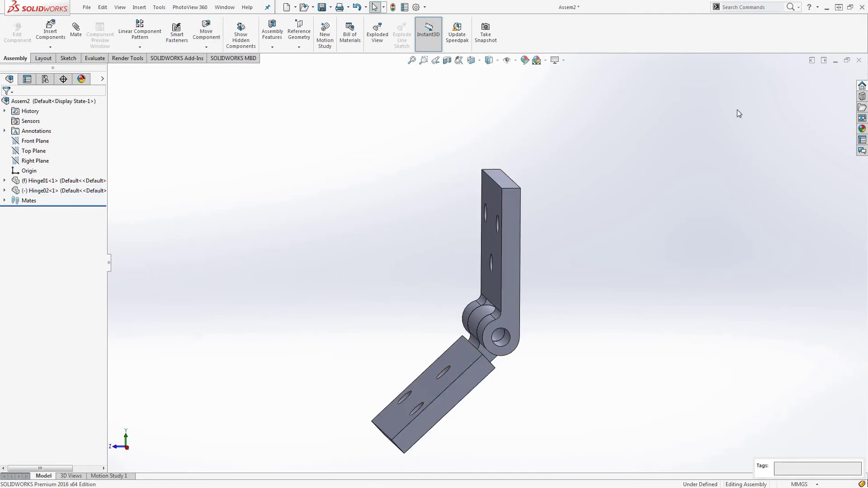
pyautogui.hotkey('ctrl', '4')
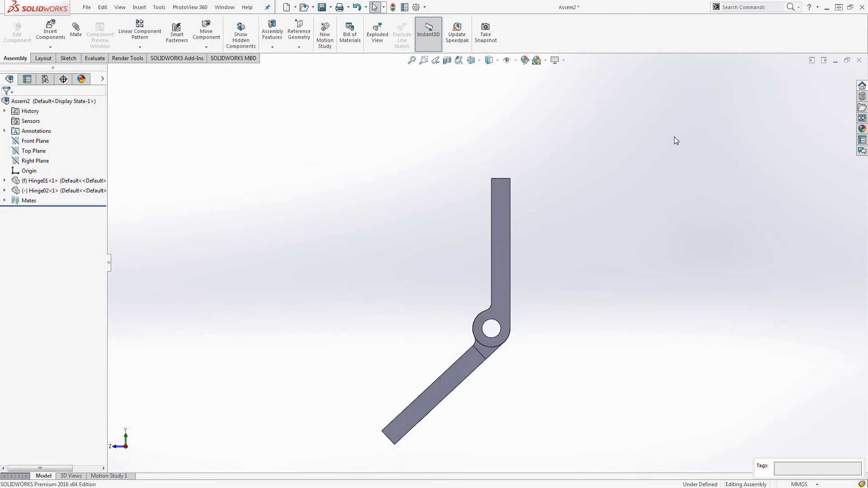
pyautogui.hotkey('ctrl', '3')
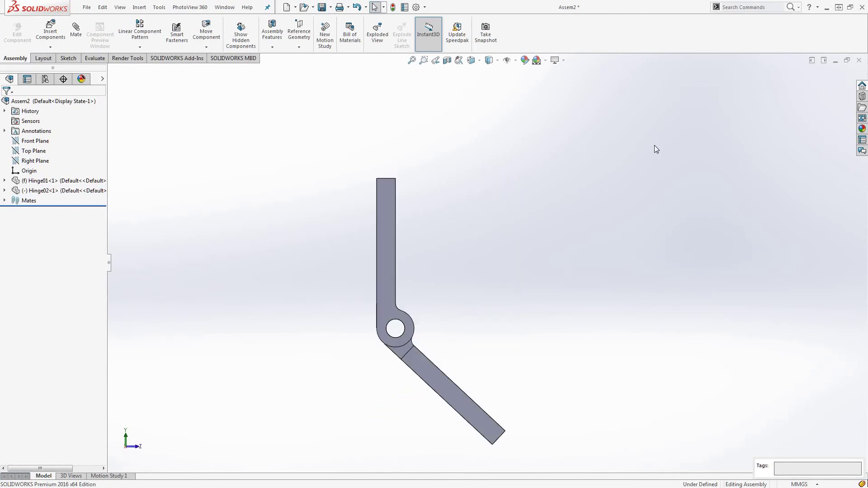
pyautogui.hotkey('ctrl', '4')
pyautogui.hotkey('ctrl', '7')
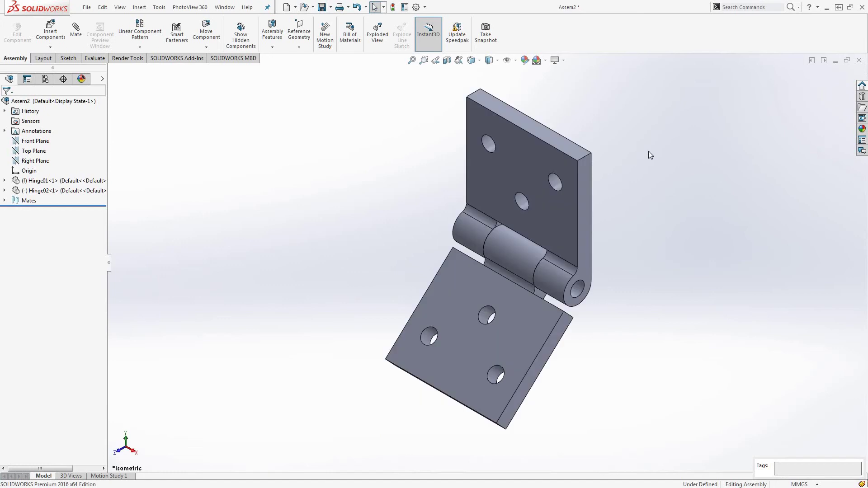
# Measure the leaf's top edge (20 mm) and the knuckle hole diameter (2.50 mm).
pyautogui.hotkey('ctrl', 'n')
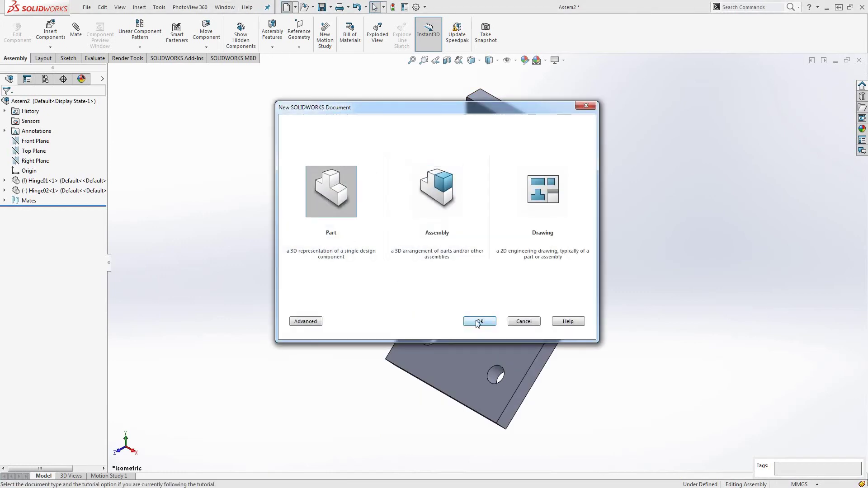
pyautogui.click(580, 105)
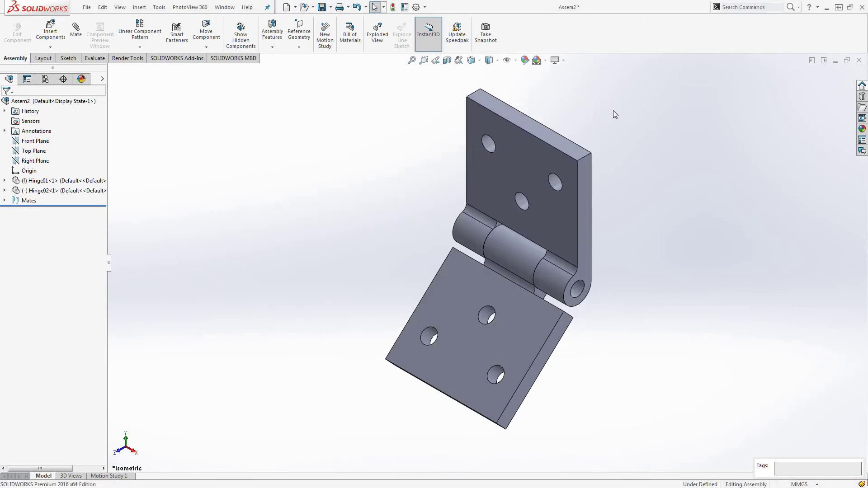
pyautogui.press('m')
pyautogui.click(547, 144)
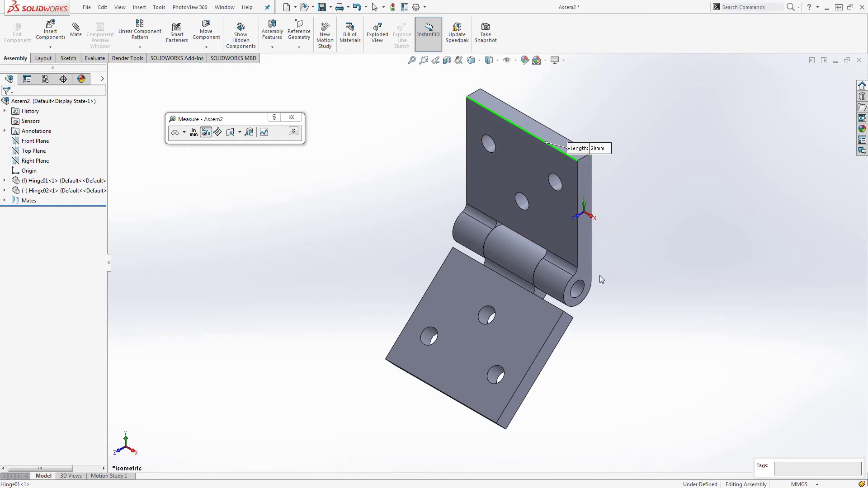
pyautogui.press('Escape')
pyautogui.press('Escape')
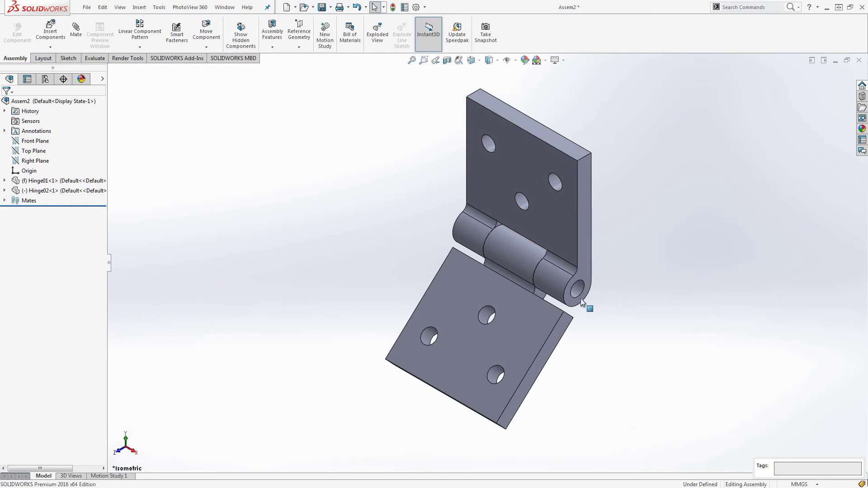
pyautogui.press('m')
pyautogui.click(583, 302)
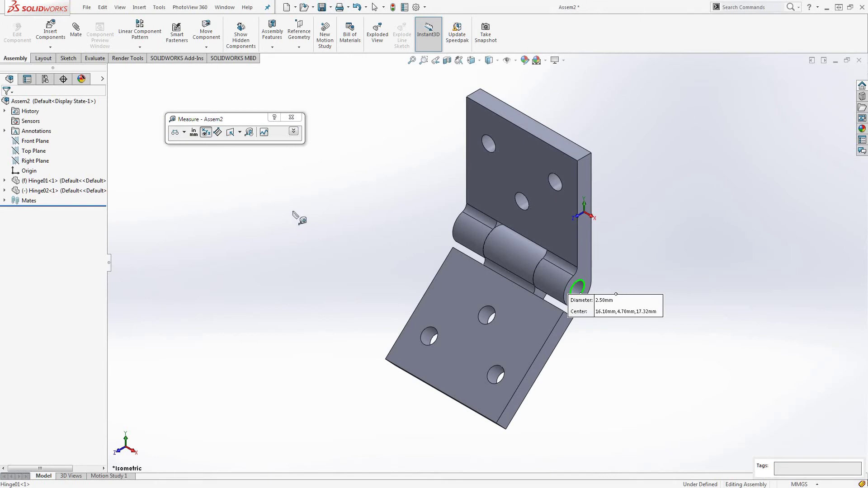
pyautogui.press('Escape')
pyautogui.press('Escape')
# Create a new assembly, then discard it by cancelling component insertion.
pyautogui.click(286, 7)
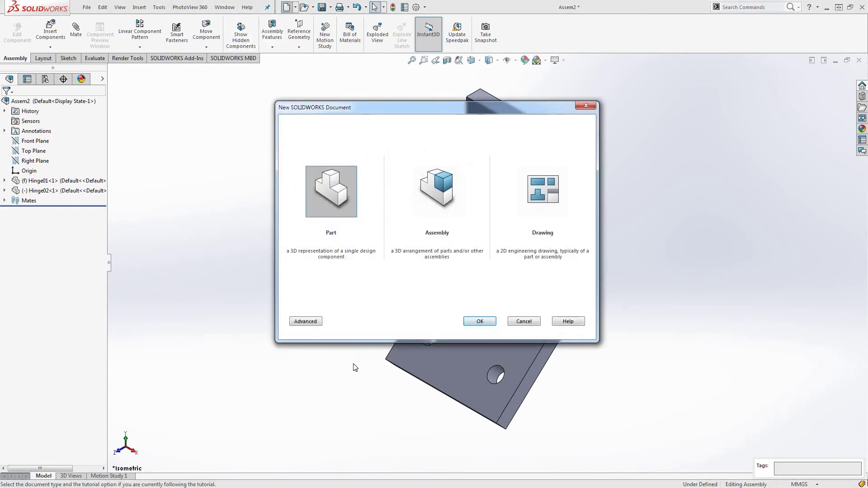
pyautogui.click(435, 196)
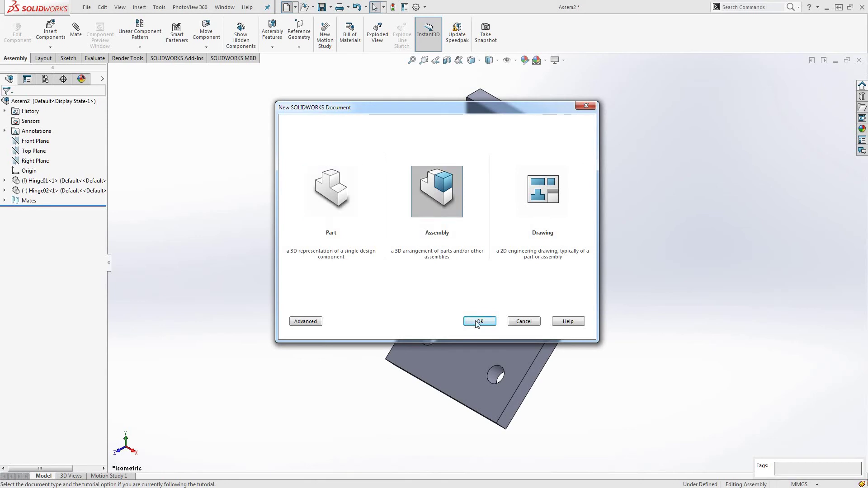
pyautogui.click(479, 321)
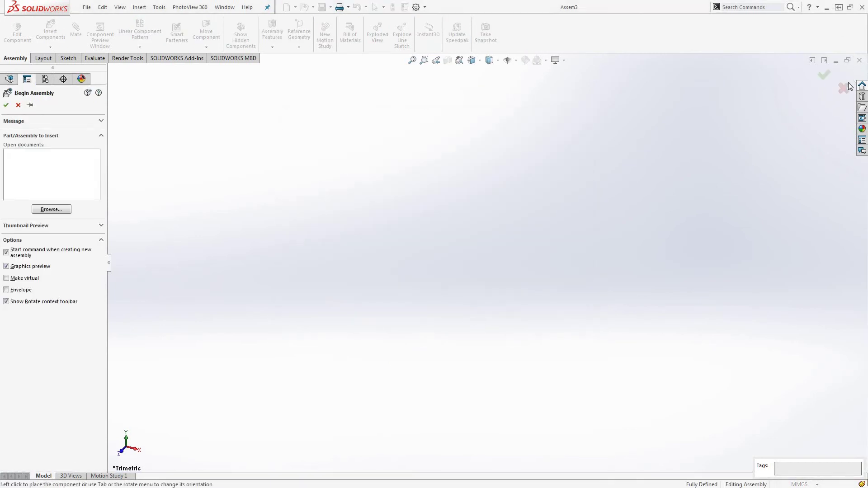
pyautogui.click(845, 87)
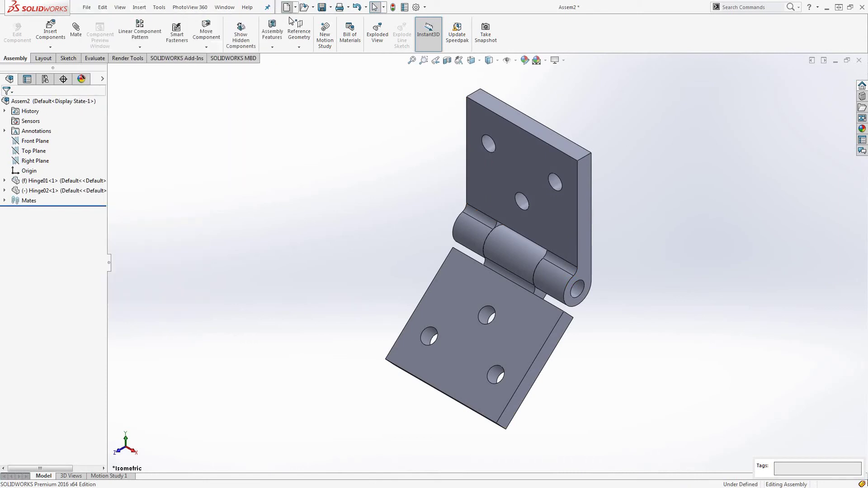
pyautogui.click(286, 7)
# Create a new part and start a sketch on the Front Plane.
pyautogui.click(331, 191)
pyautogui.click(479, 321)
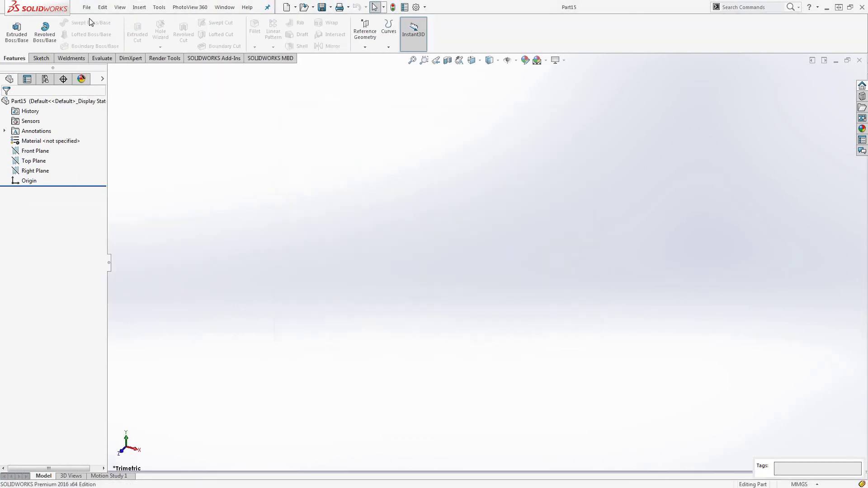
pyautogui.click(40, 58)
pyautogui.click(13, 27)
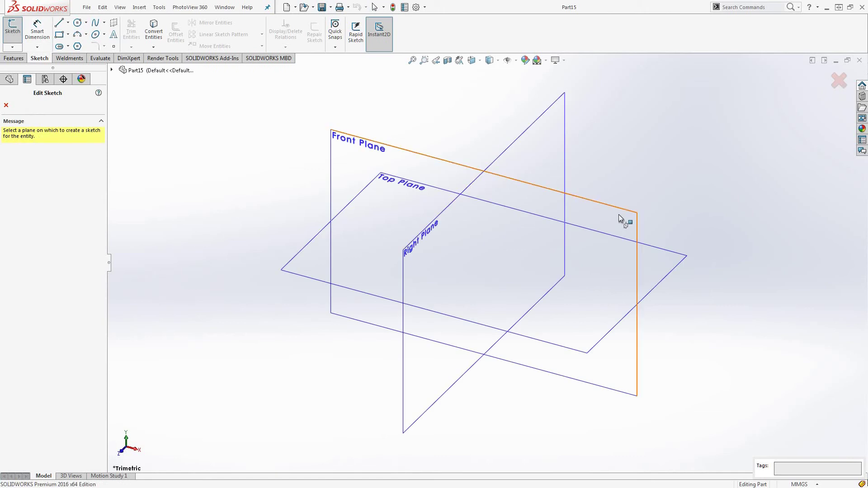
pyautogui.click(618, 218)
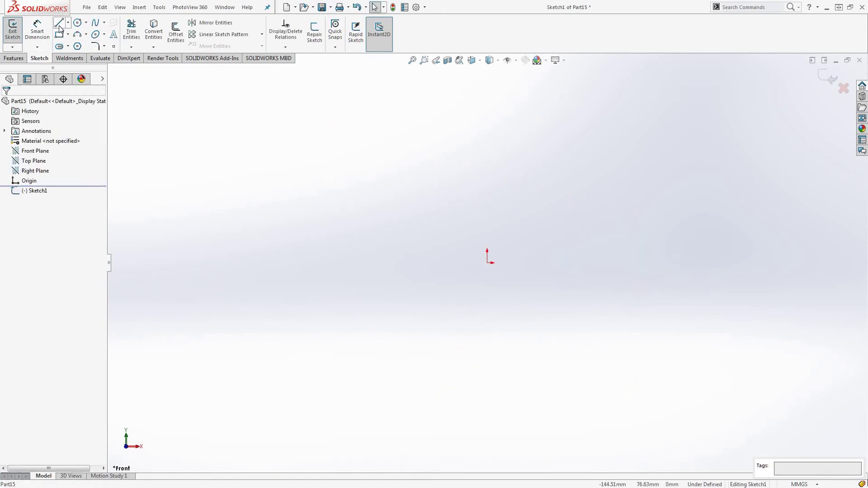
# Draw an infinite horizontal construction centreline through the origin.
pyautogui.press('l')
pyautogui.click(20, 218)
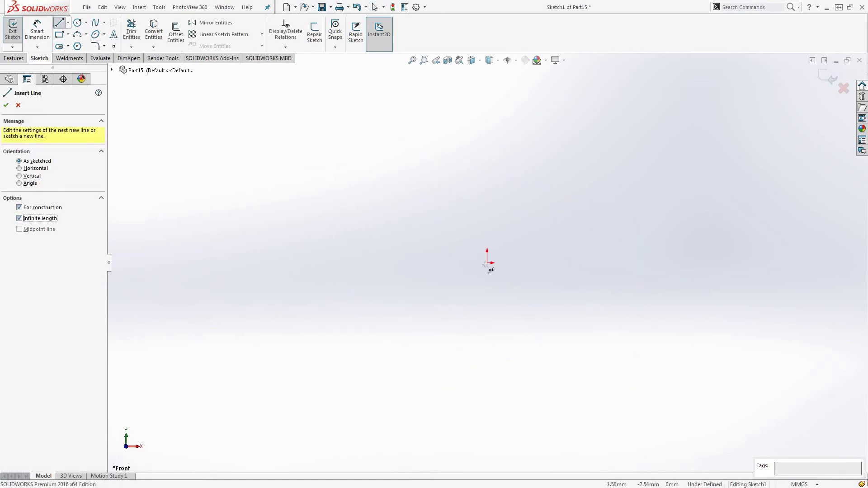
pyautogui.click(565, 263)
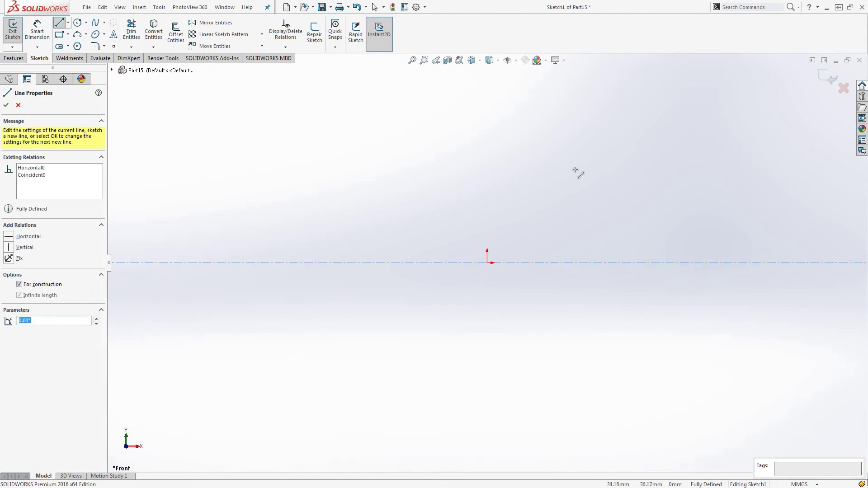
pyautogui.click(64, 27)
# Sketch the closed stepped pin profile on the centreline, with a raised step at the right end.
pyautogui.click(64, 27)
pyautogui.click(416, 262)
pyautogui.click(416, 244)
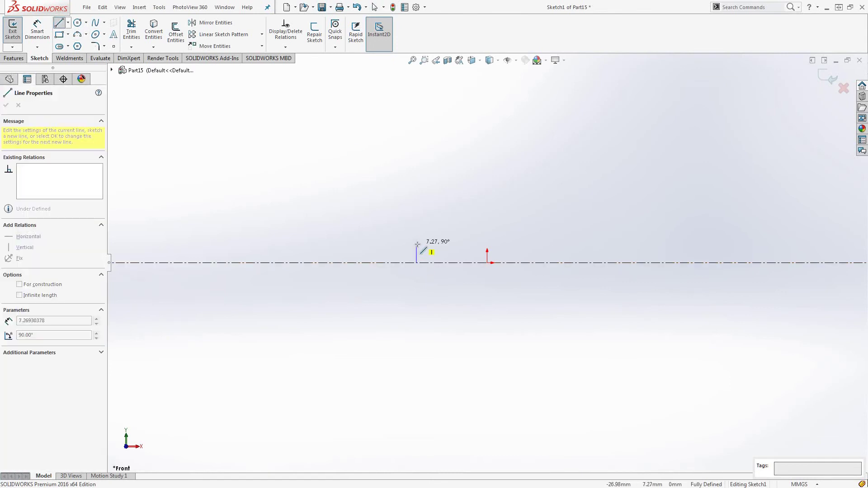
pyautogui.click(624, 244)
pyautogui.click(624, 226)
pyautogui.click(642, 226)
pyautogui.click(642, 262)
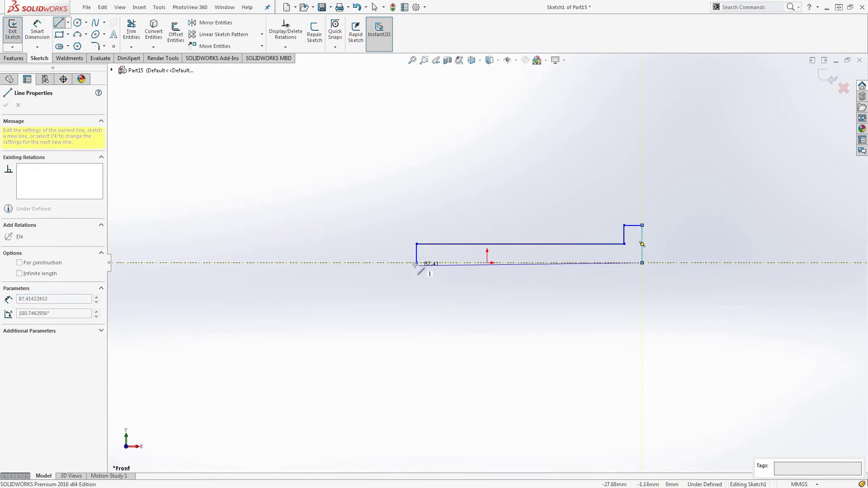
pyautogui.click(417, 263)
pyautogui.press('Escape')
# Begin an infinite vertical construction line at the origin.
pyautogui.click(59, 23)
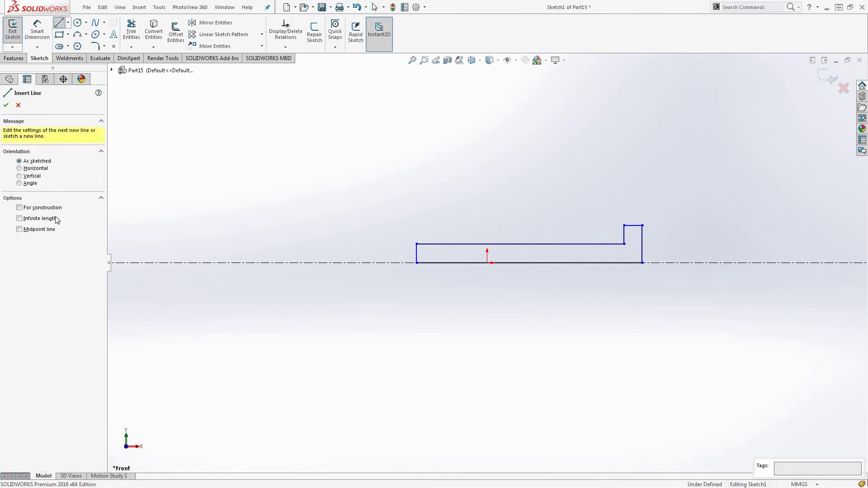
pyautogui.click(42, 208)
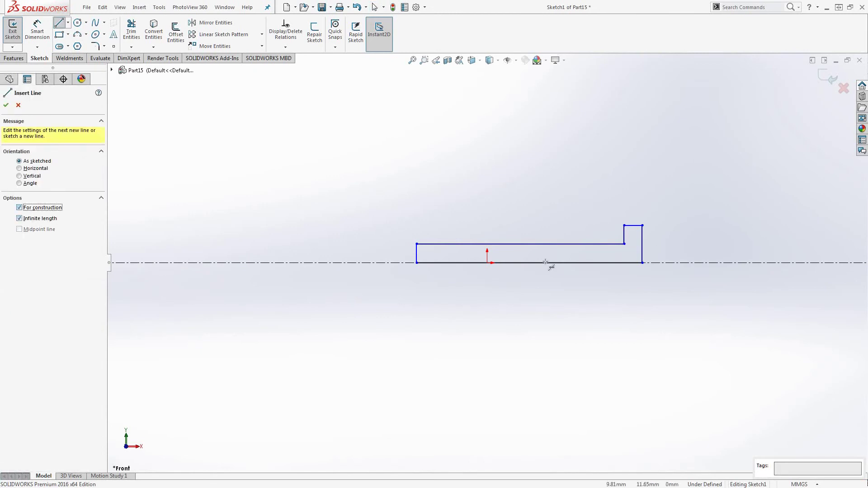
pyautogui.click(487, 262)
# Finish the vertical centreline and make the profile's two end edges symmetric about it.
pyautogui.click(487, 293)
pyautogui.press('Escape')
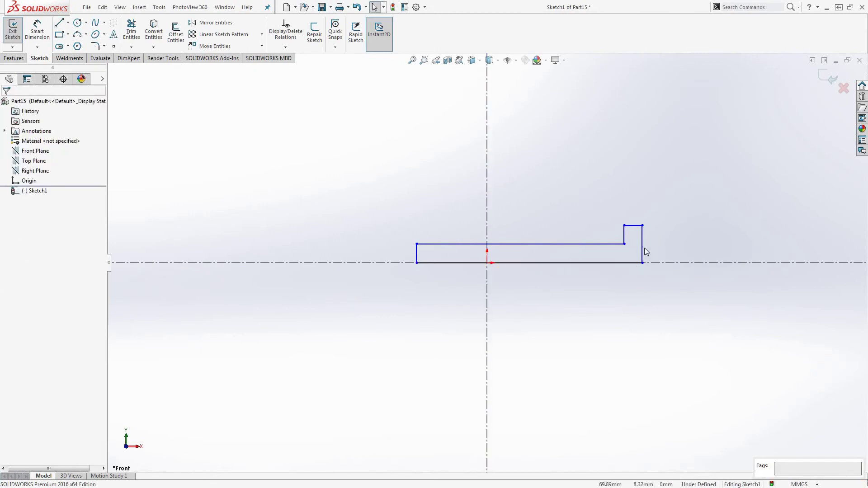
pyautogui.click(642, 245)
pyautogui.keyDown('ctrl'); pyautogui.click(416, 256); pyautogui.keyUp('ctrl')
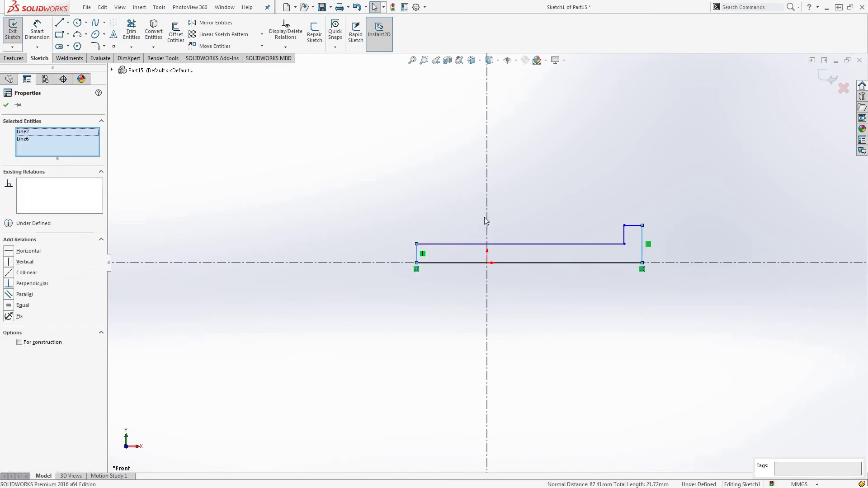
pyautogui.keyDown('ctrl'); pyautogui.click(487, 247); pyautogui.keyUp('ctrl')
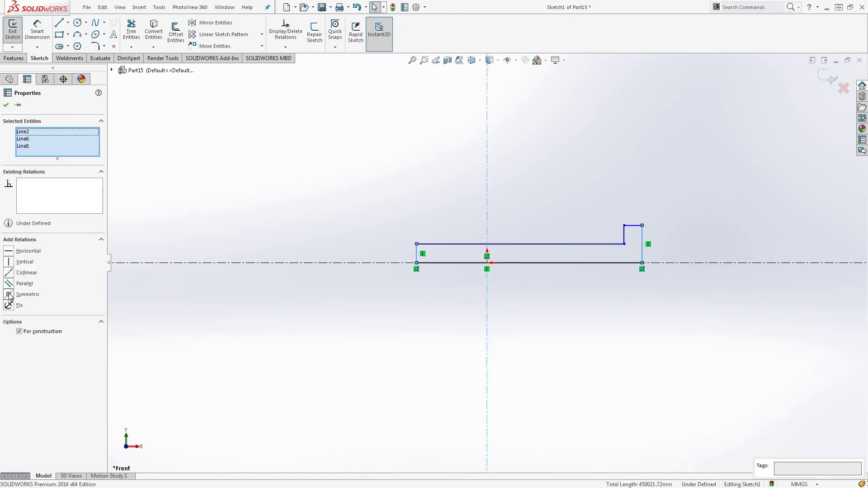
pyautogui.click(9, 294)
pyautogui.click(676, 228)
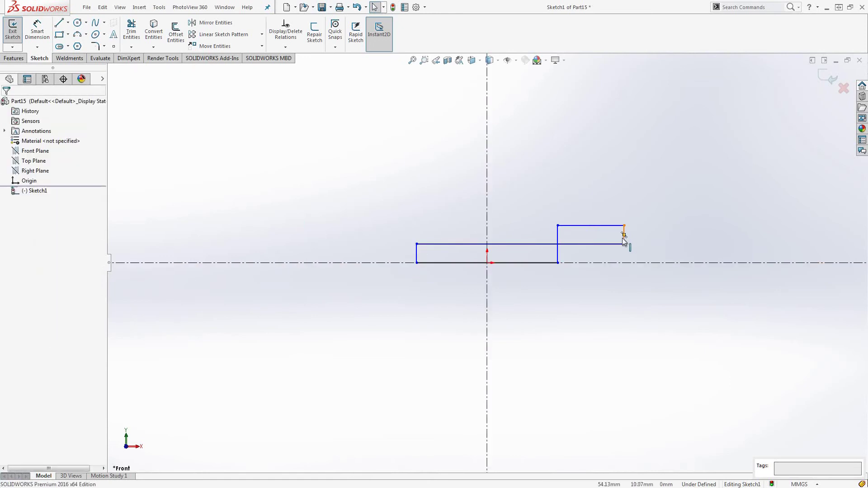
# Drag the step's inner edge left to narrow the raised head.
pyautogui.scroll(-3, 624, 238)
pyautogui.moveTo(599, 244); pyautogui.dragTo(457, 236)
pyautogui.click(37, 31)
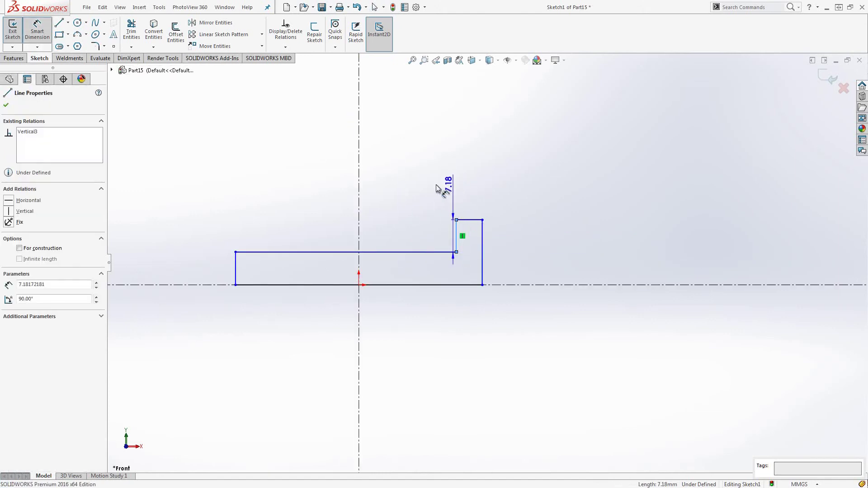
# Dimension the raised step's width to 2 mm.
pyautogui.press('Escape')
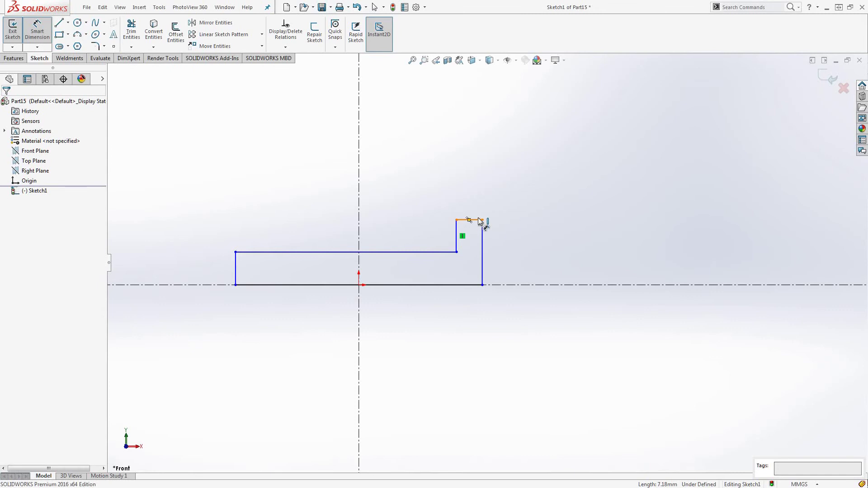
pyautogui.click(476, 204)
pyautogui.click(476, 201)
pyautogui.write('2')
pyautogui.press('Return')
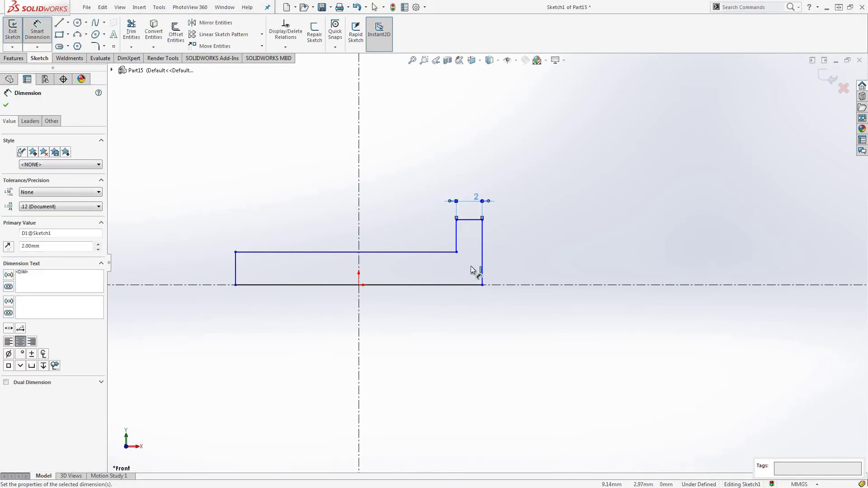
# Dimension the profile heights from the centreline: 2.30 mm body and 5 mm overall.
pyautogui.click(451, 252)
pyautogui.click(491, 285)
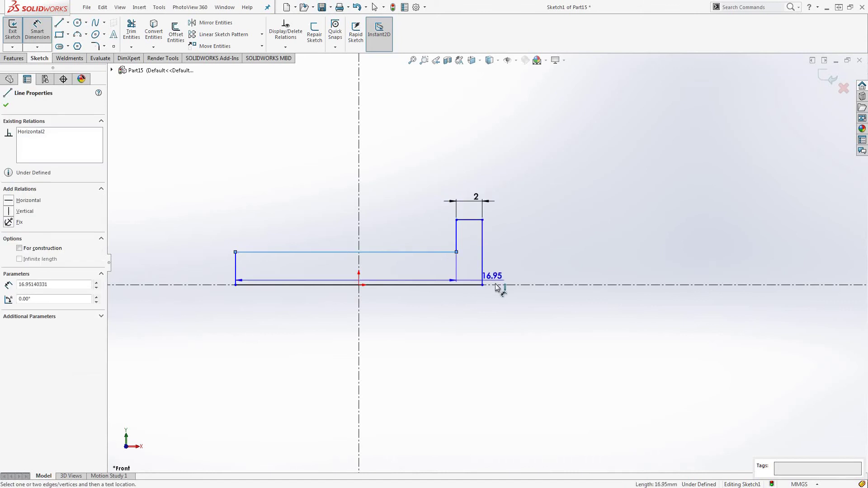
pyautogui.click(518, 299)
pyautogui.write('2')
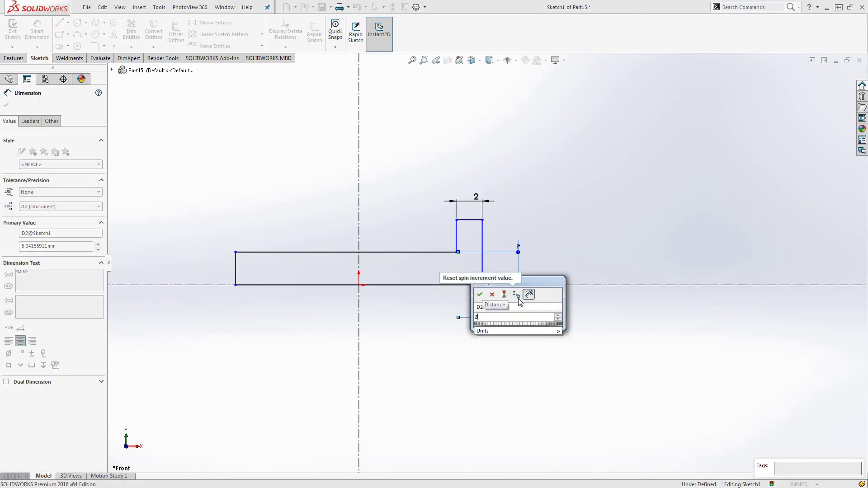
pyautogui.write('.')
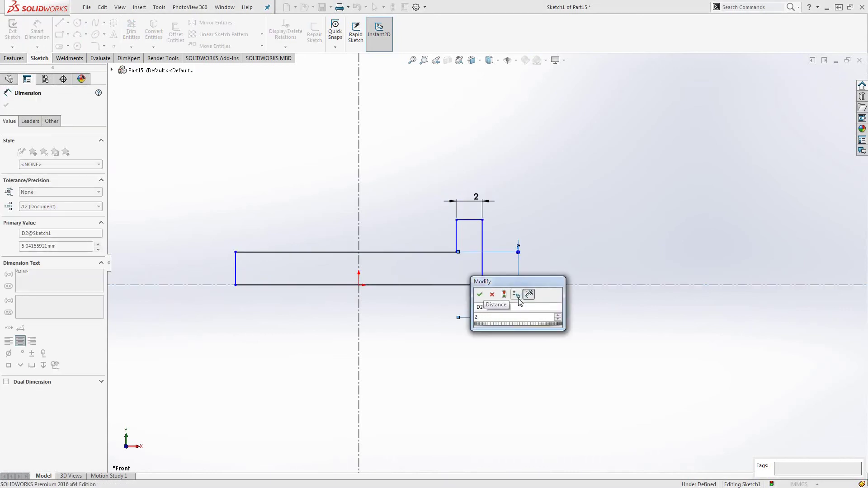
pyautogui.write('3')
pyautogui.press('Return')
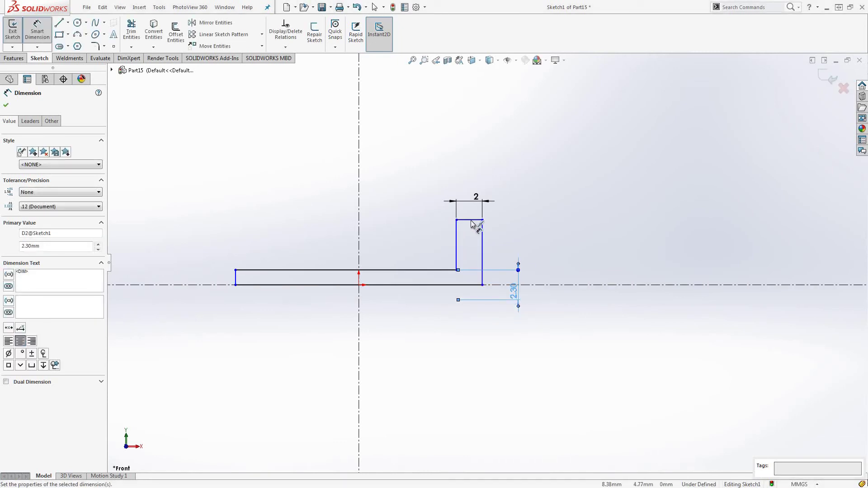
pyautogui.click(479, 223)
pyautogui.click(536, 300)
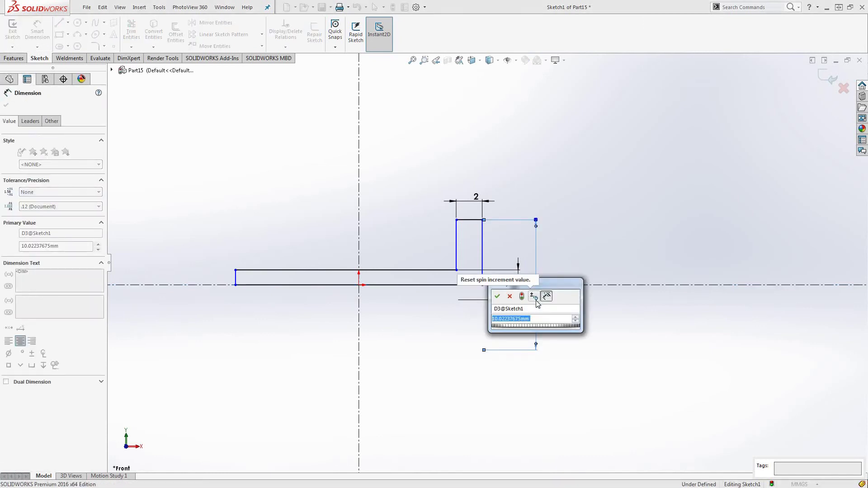
pyautogui.write('5')
pyautogui.press('Return')
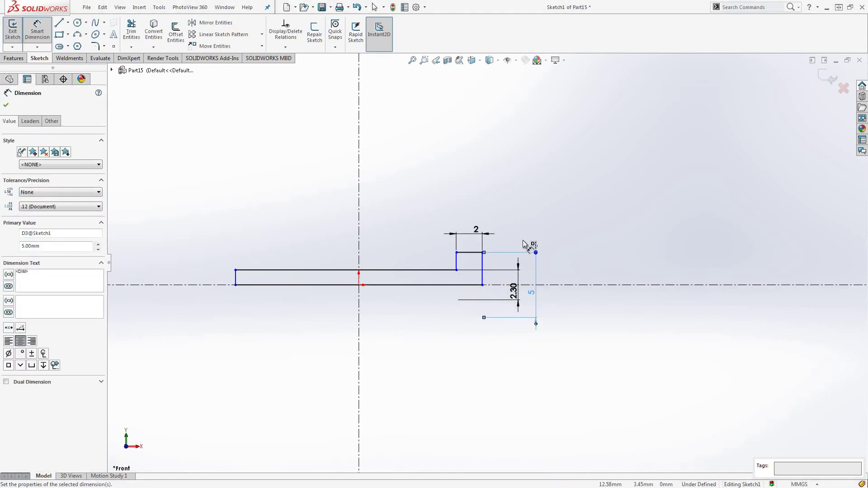
# Dimension the overall pin length to 25 mm and exit the sketch.
pyautogui.click(482, 268)
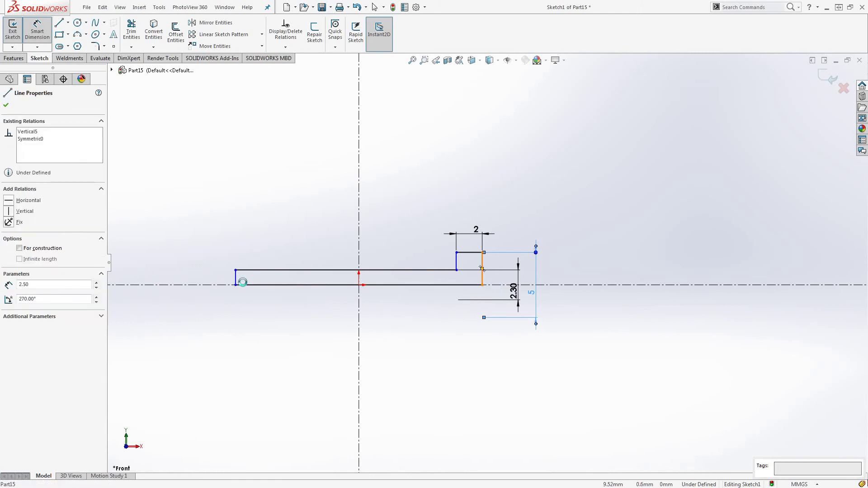
pyautogui.click(162, 232)
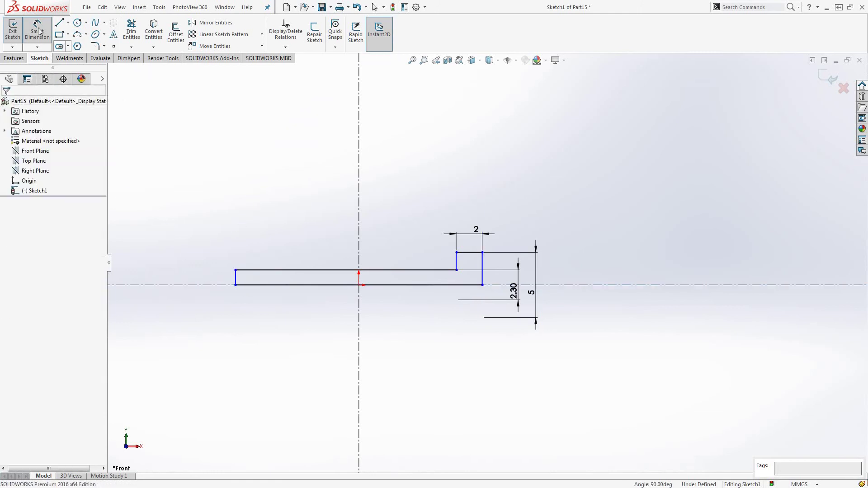
pyautogui.click(38, 30)
pyautogui.scroll(-2, 236, 285)
pyautogui.click(264, 278)
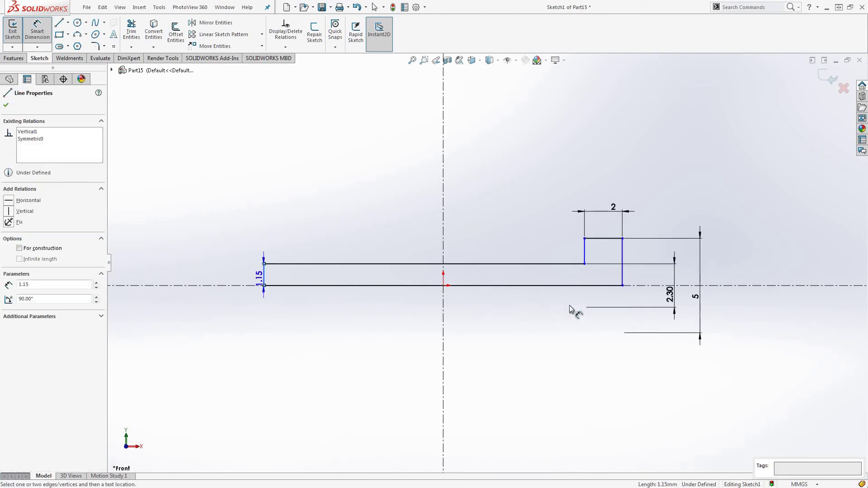
pyautogui.click(622, 280)
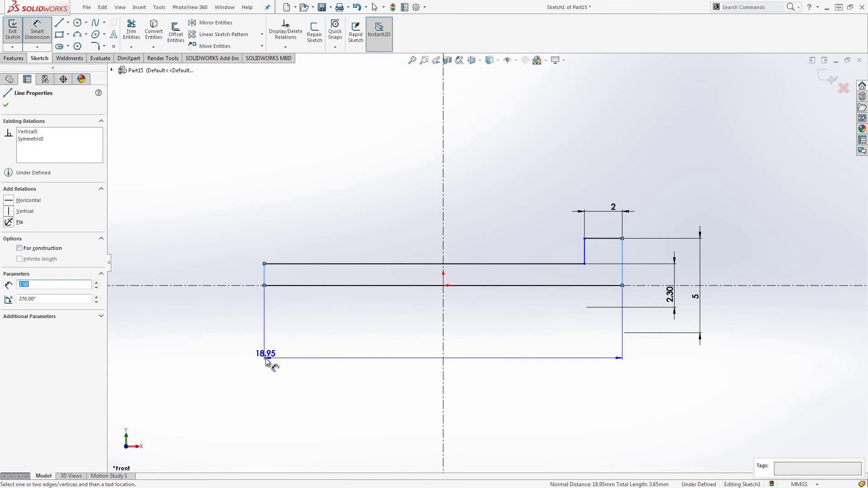
pyautogui.click(542, 319)
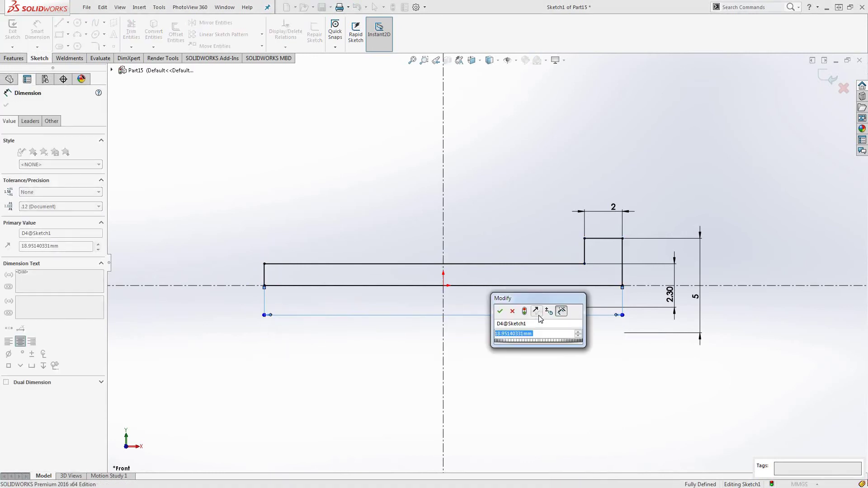
pyautogui.write('25')
pyautogui.press('Return')
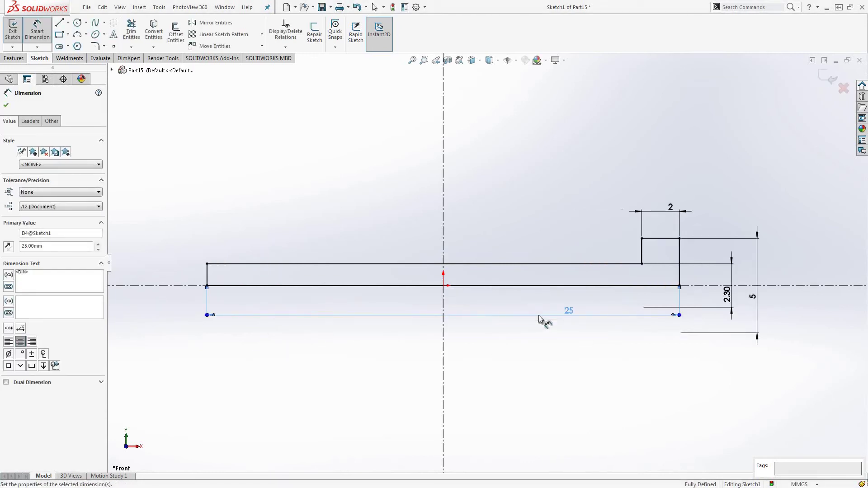
pyautogui.click(831, 80)
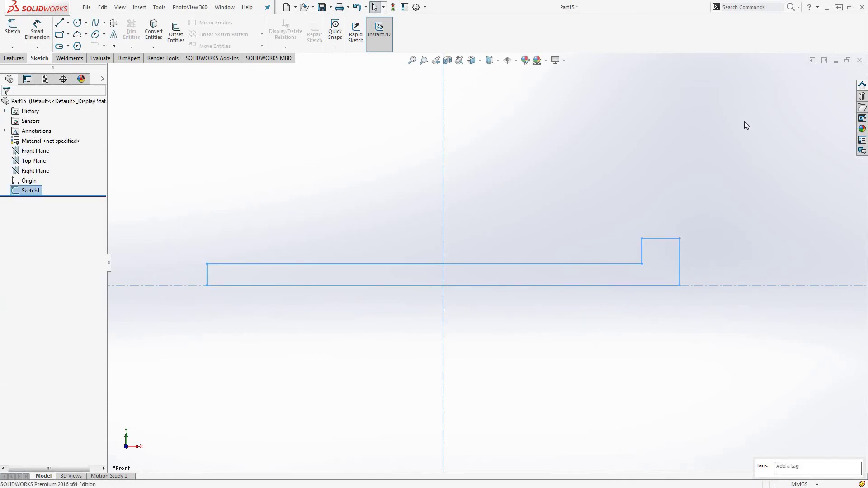
# Reopen Sketch1 and draw a small circle on the top edge near the left end.
pyautogui.rightClick(16, 191)
pyautogui.click(24, 163)
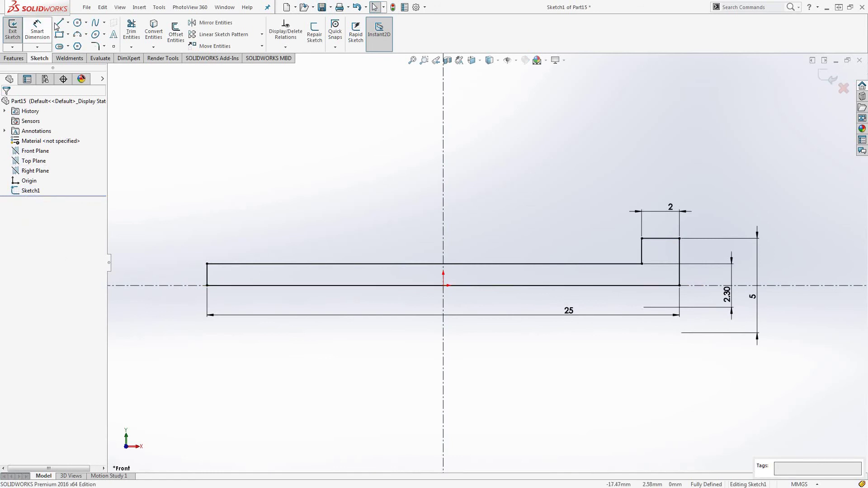
pyautogui.click(77, 22)
pyautogui.scroll(3, 203, 248)
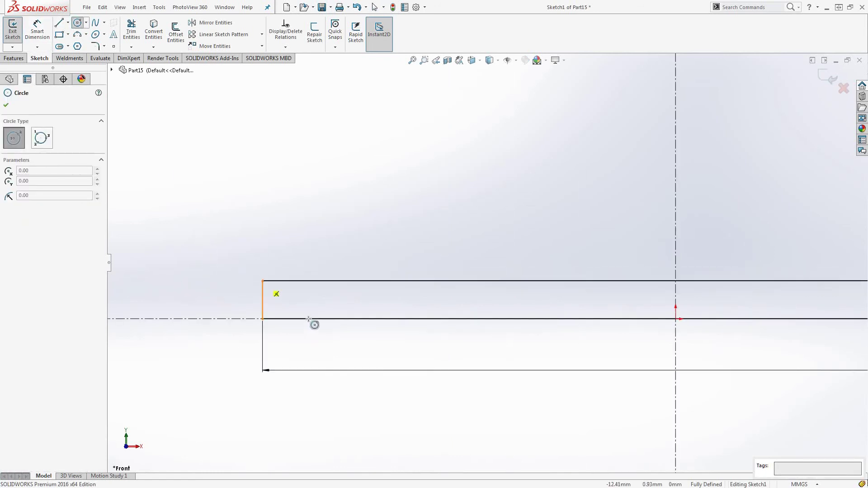
pyautogui.click(301, 281)
pyautogui.click(311, 285)
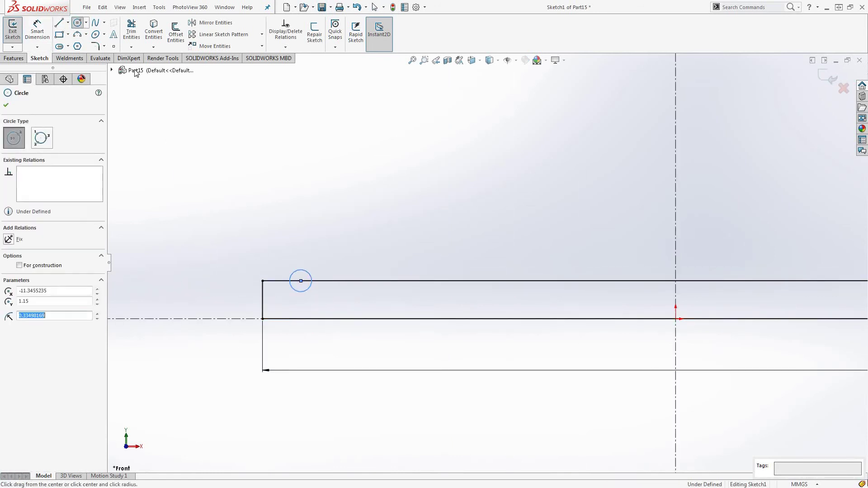
pyautogui.click(37, 30)
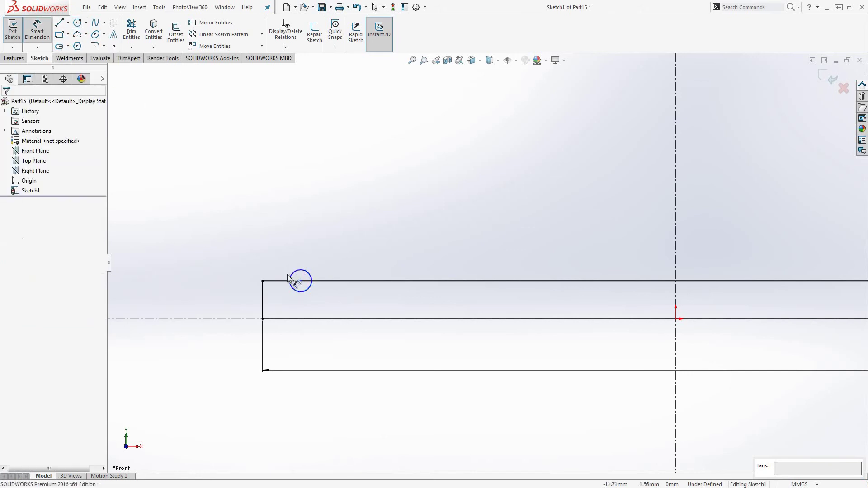
# Dimension the circle 1 mm from the left edge with a Ø0.60 diameter.
pyautogui.click(301, 281)
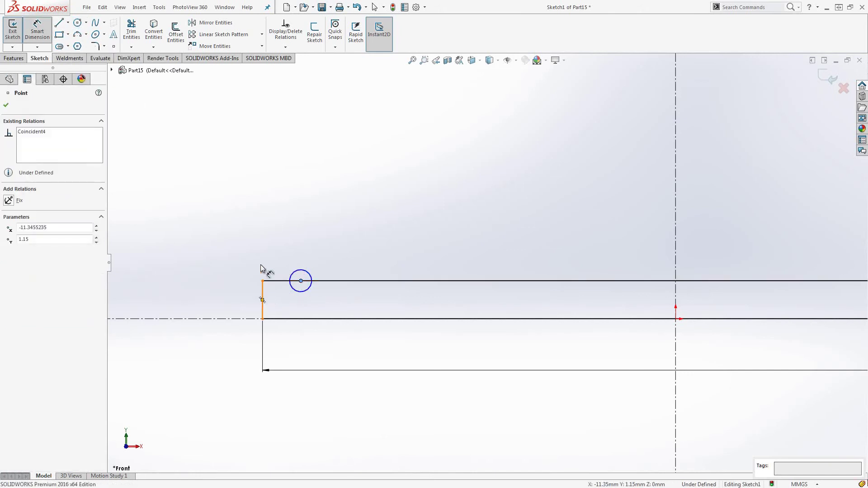
pyautogui.click(263, 297)
pyautogui.click(278, 246)
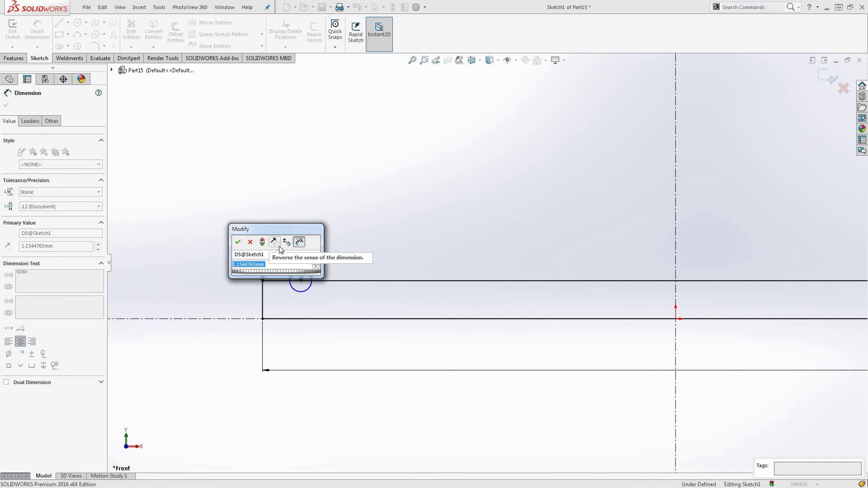
pyautogui.write('1')
pyautogui.press('Return')
pyautogui.click(306, 277)
pyautogui.click(320, 272)
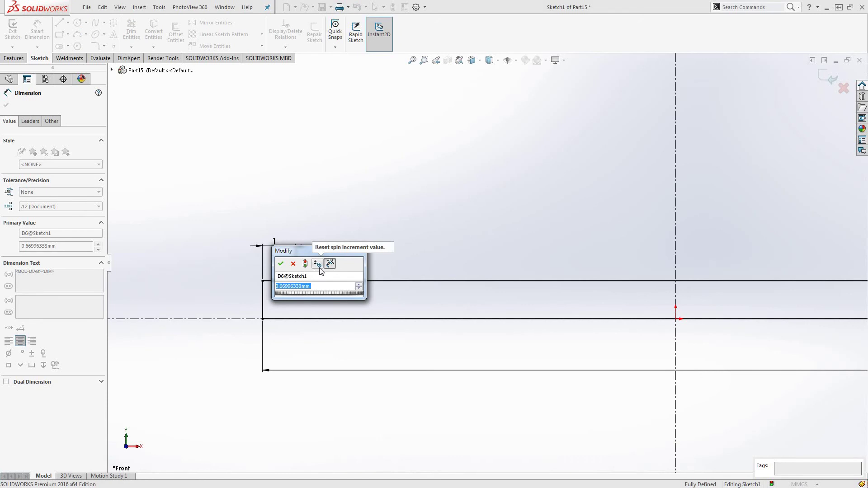
pyautogui.write('.6')
pyautogui.press('Return')
pyautogui.press('Escape')
# Change the circle's offset to 0.50 and exit the sketch.
pyautogui.click(279, 244)
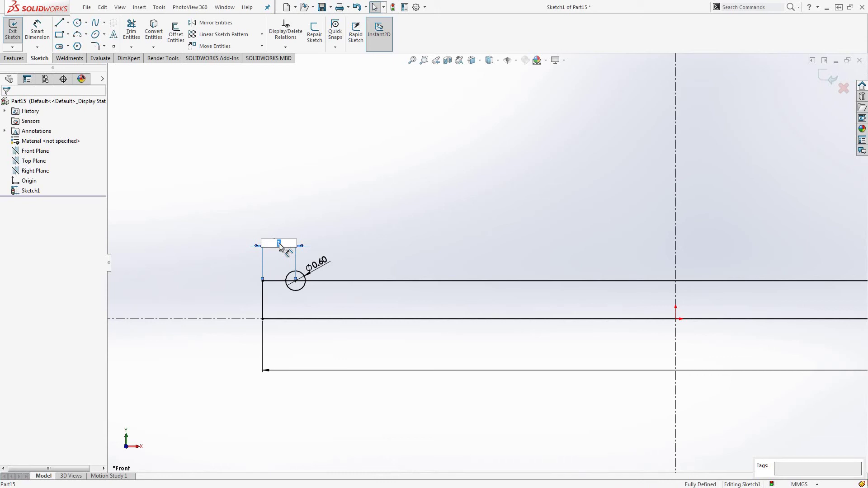
pyautogui.write('.5')
pyautogui.press('Return')
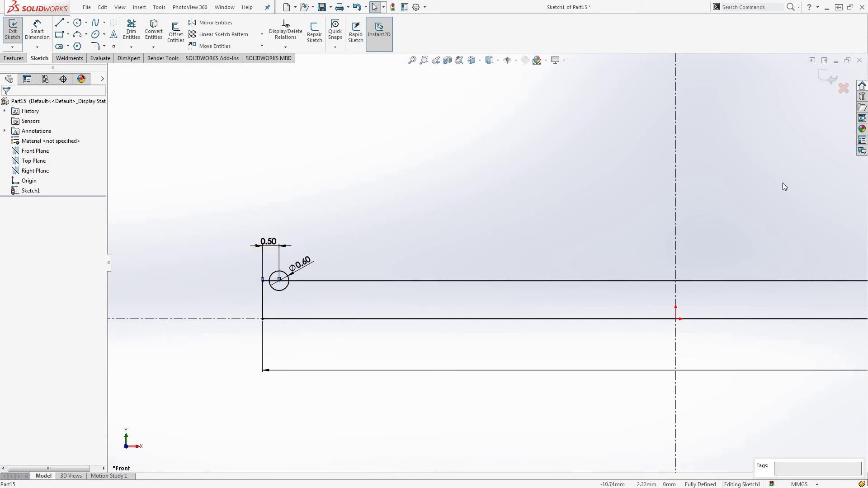
pyautogui.click(831, 84)
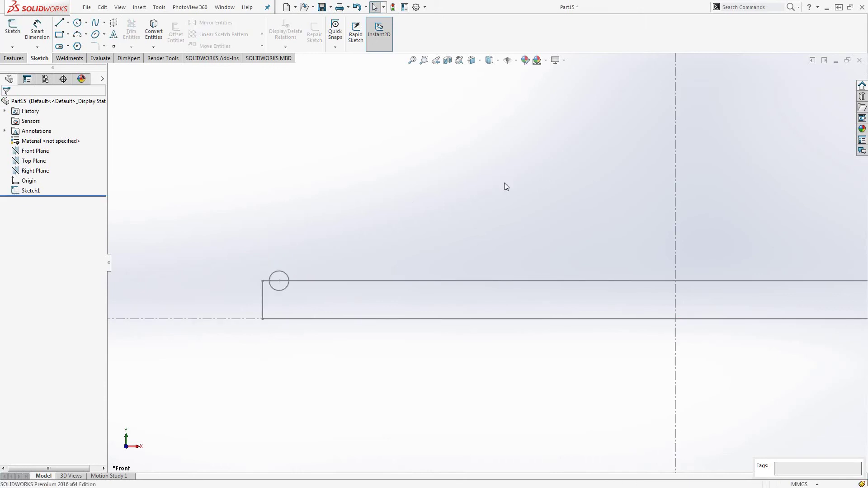
# Reopen Sketch1, trim the line inside the Ø0.60 circle to leave a semicircle, and exit.
pyautogui.rightClick(17, 190)
pyautogui.click(19, 164)
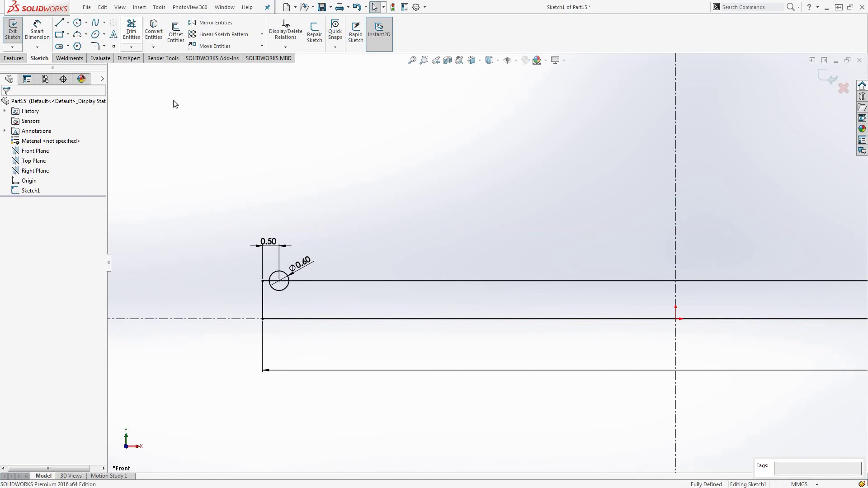
pyautogui.press('t')
pyautogui.scroll(-5, 237, 282)
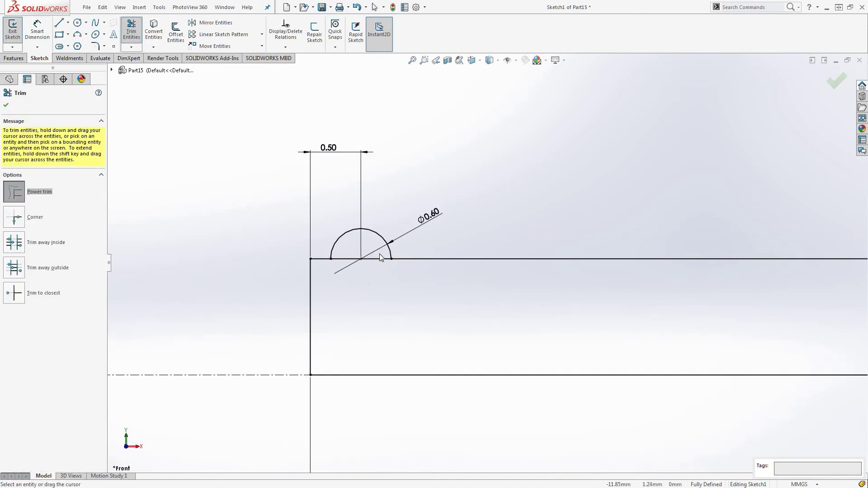
pyautogui.moveTo(379, 254); pyautogui.dragTo(382, 281)
pyautogui.scroll(4, 486, 263)
pyautogui.scroll(6, 699, 221)
pyautogui.press('Escape')
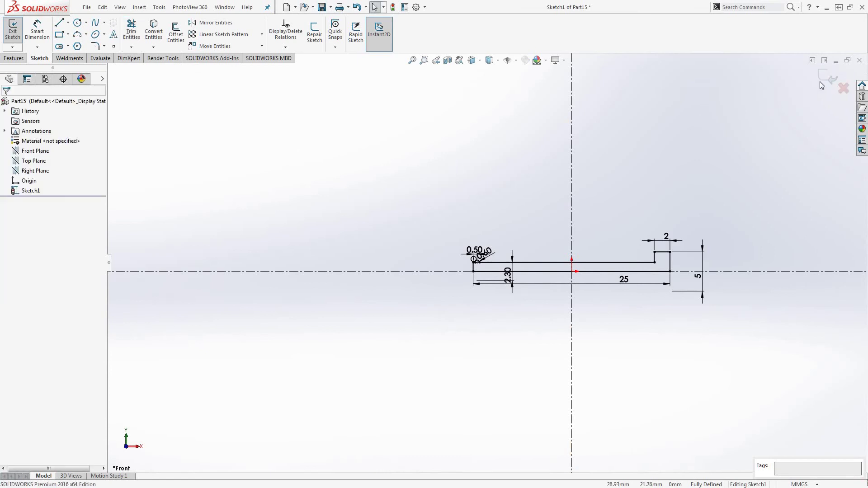
pyautogui.click(824, 76)
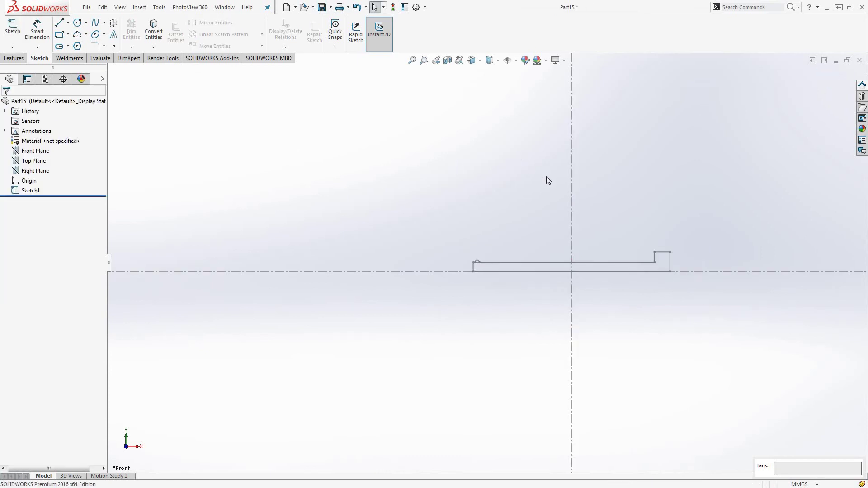
# Revolve Sketch1 360° about its centerline into Revolve1, then expand it in the tree.
pyautogui.hotkey('ctrl', '7')
pyautogui.click(13, 58)
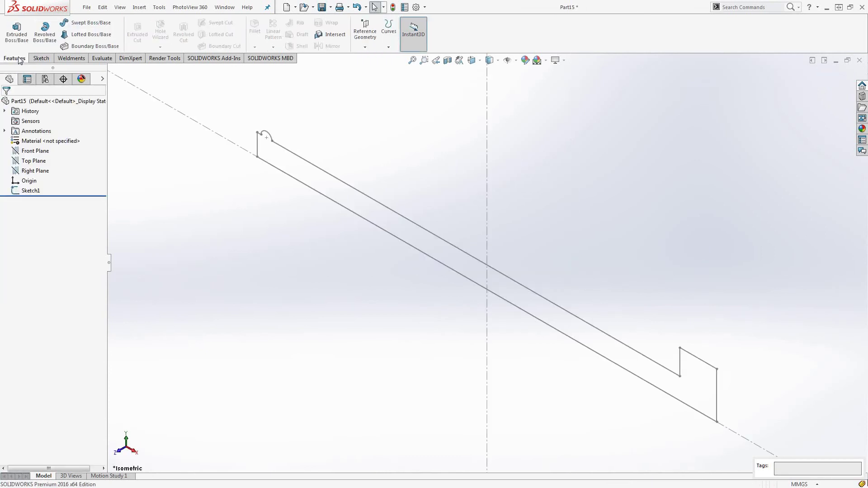
pyautogui.click(44, 32)
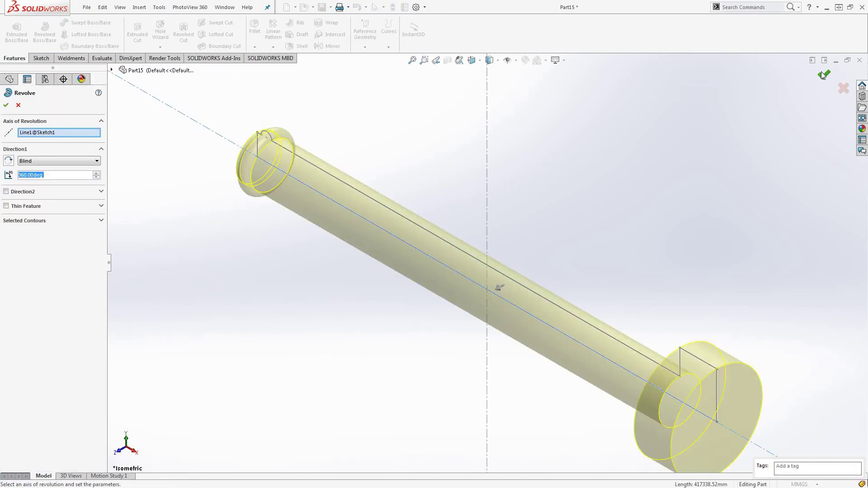
pyautogui.click(824, 74)
pyautogui.scroll(-2, 468, 135)
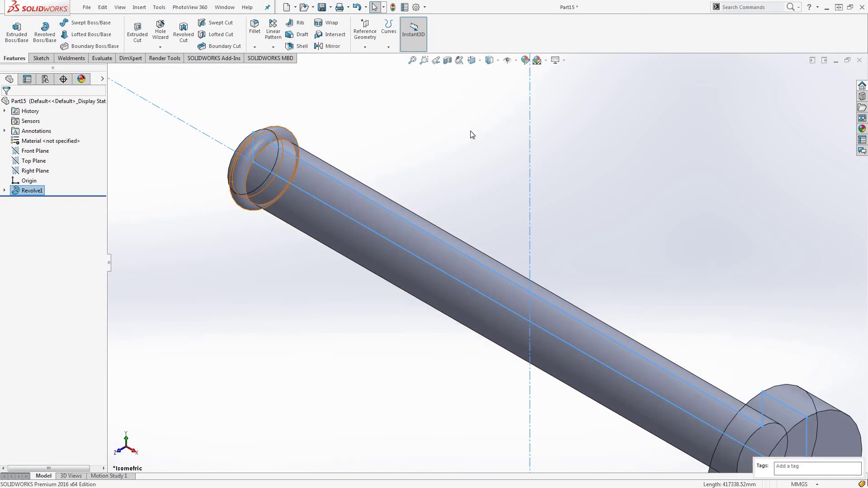
pyautogui.click(468, 135)
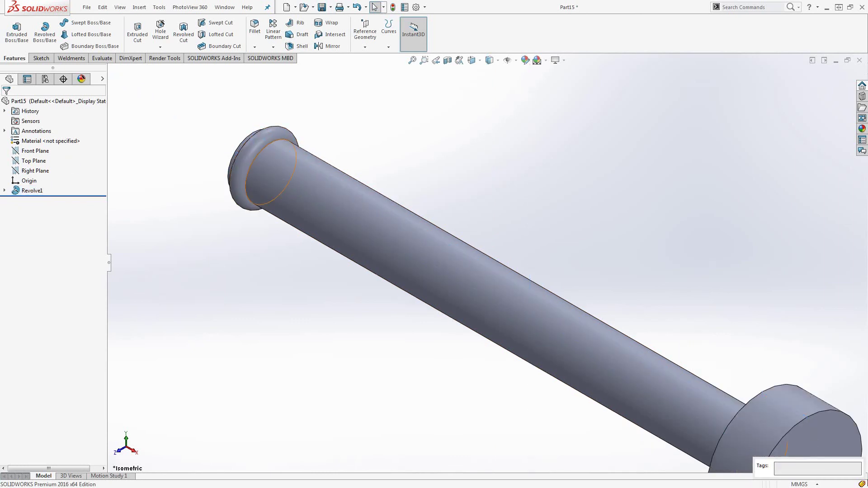
pyautogui.click(4, 191)
# Reopen Sketch1 in front view and delete the Ø0.60 arc with its dimensions.
pyautogui.rightClick(28, 201)
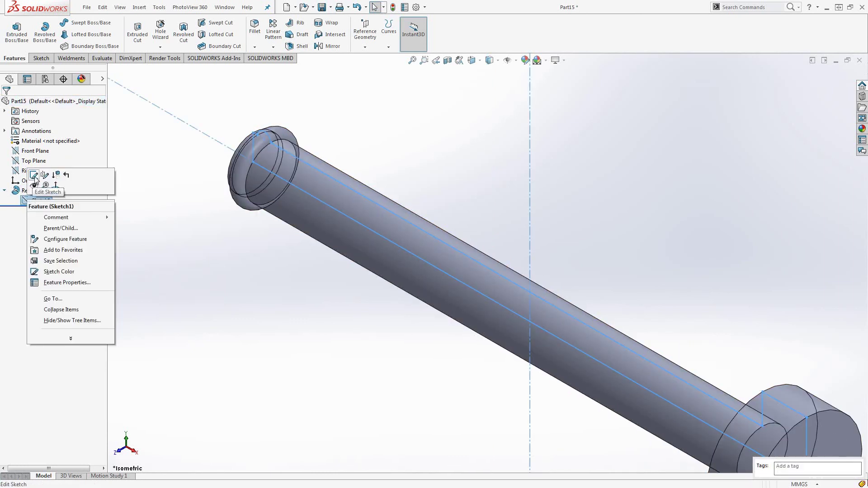
pyautogui.click(36, 181)
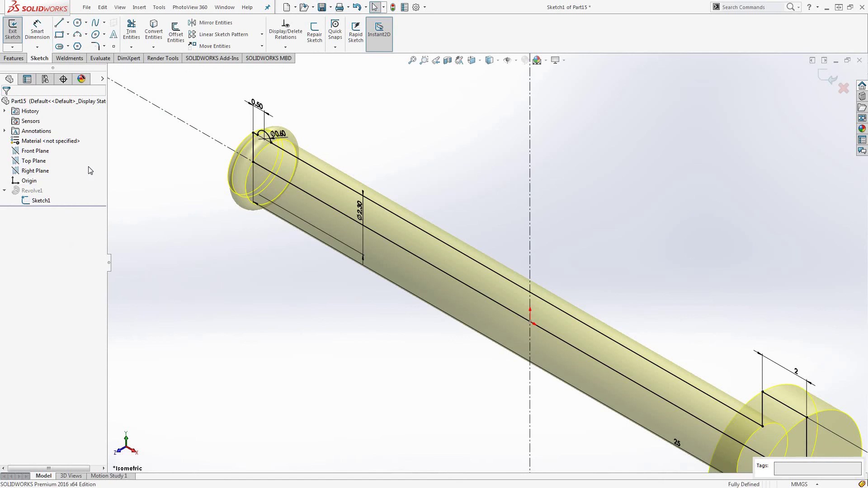
pyautogui.hotkey('ctrl', '1')
pyautogui.scroll(-4, 359, 235)
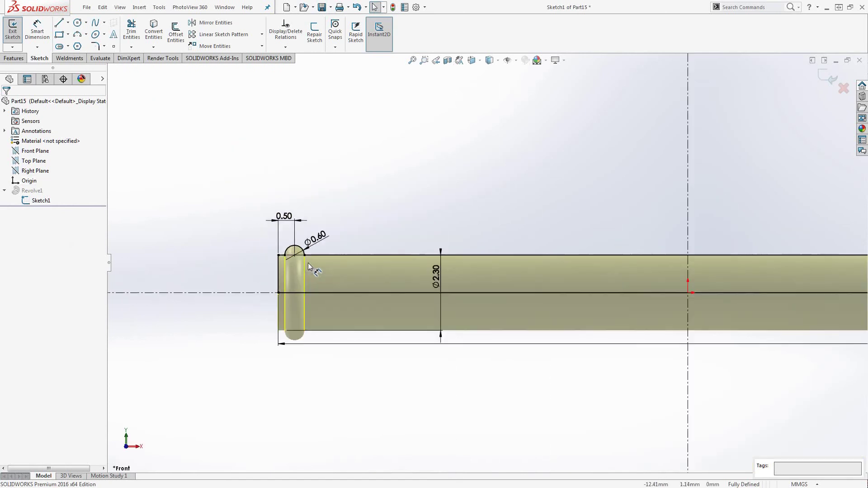
pyautogui.click(356, 242)
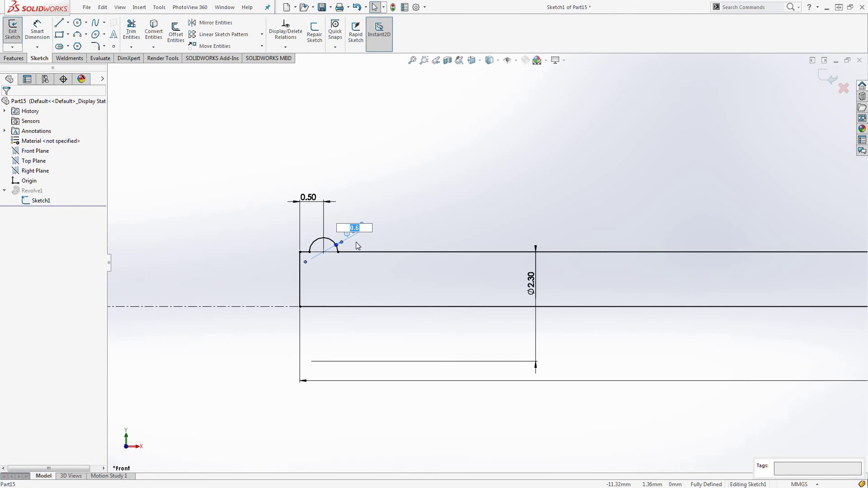
pyautogui.press('Return')
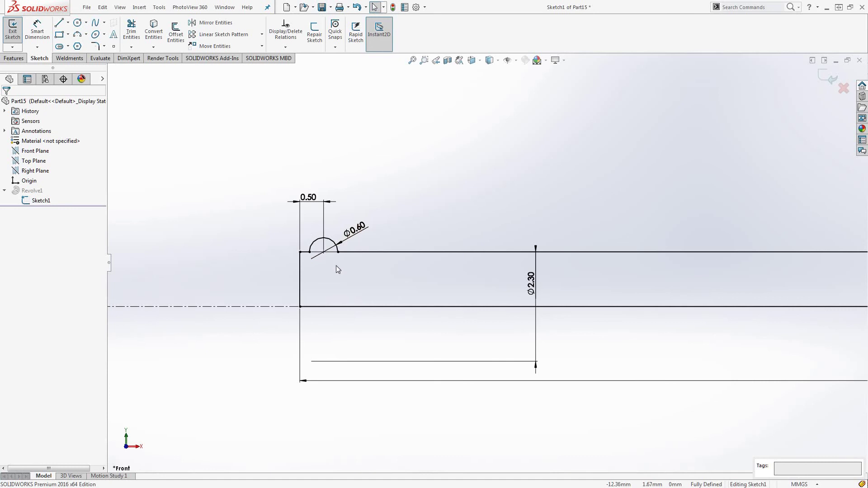
pyautogui.click(336, 244)
pyautogui.press('Delete')
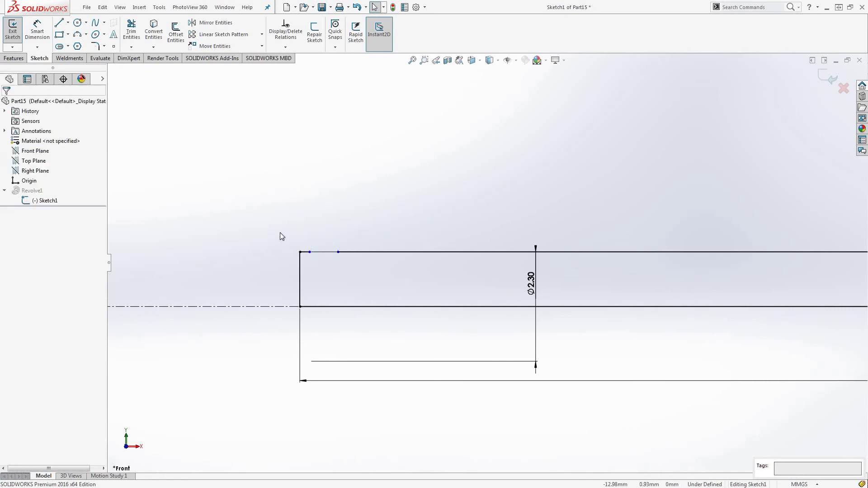
# Merge the two endpoints at the profile's top-left corner into one point.
pyautogui.moveTo(284, 233); pyautogui.dragTo(321, 270)
pyautogui.click(338, 252)
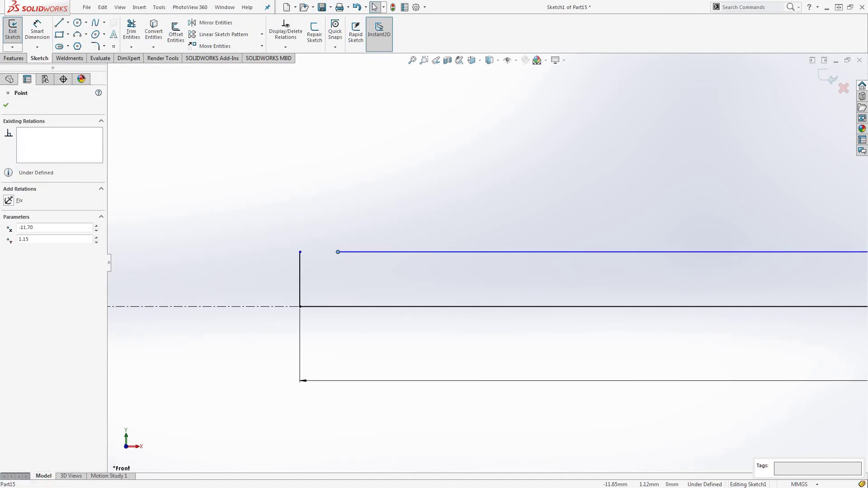
pyautogui.keyDown('ctrl'); pyautogui.click(300, 252); pyautogui.keyUp('ctrl')
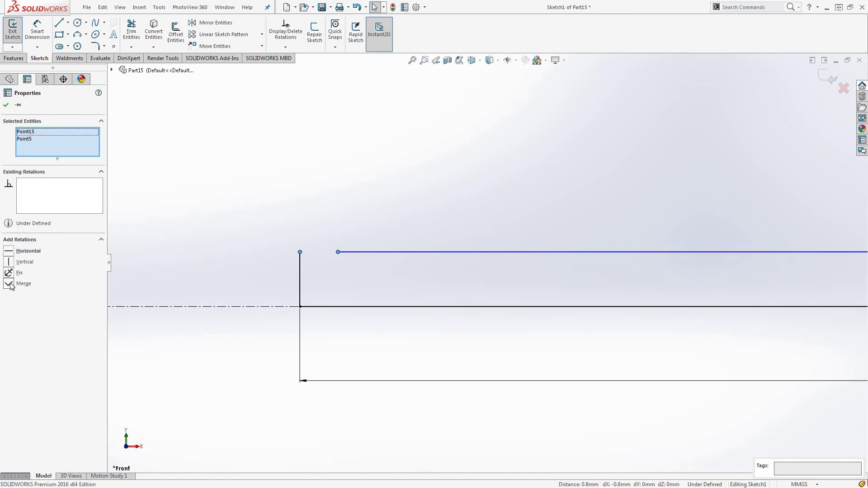
pyautogui.click(8, 284)
# Add a 1.15 dimension to the short vertical line, then delete it.
pyautogui.scroll(3, 487, 263)
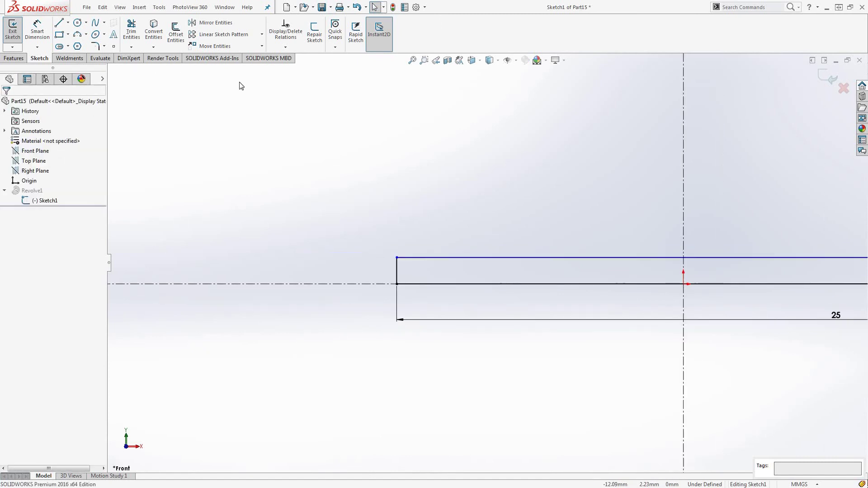
pyautogui.click(38, 32)
pyautogui.scroll(-3, 393, 256)
pyautogui.click(424, 300)
pyautogui.click(390, 310)
pyautogui.press('Return')
pyautogui.press('Escape')
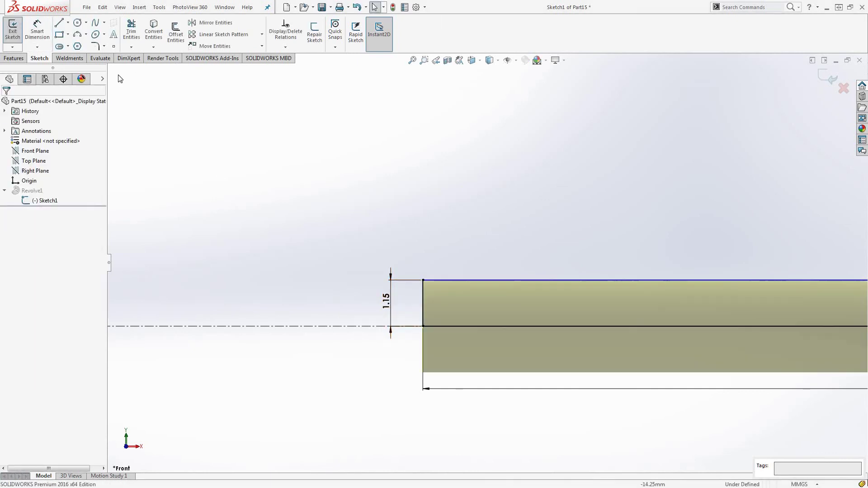
pyautogui.click(382, 297)
pyautogui.press('Delete')
# Dimension the shaft's top edge to the centerline as 2.30.
pyautogui.click(37, 31)
pyautogui.click(451, 281)
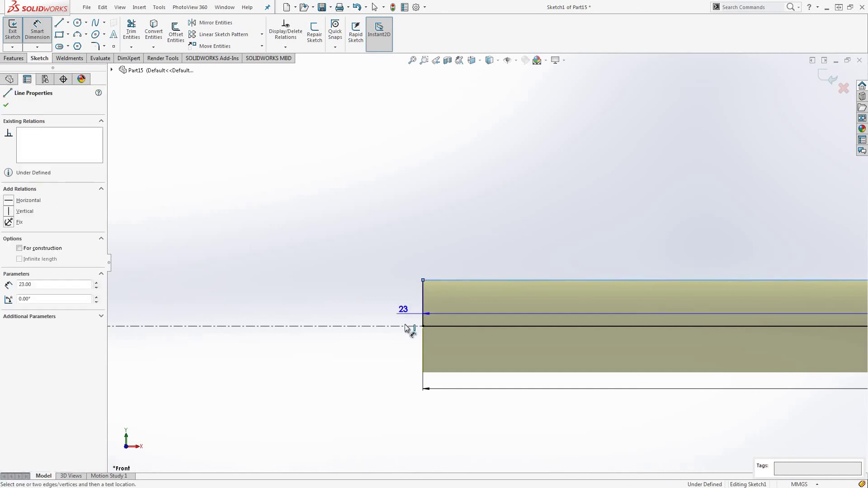
pyautogui.click(405, 325)
pyautogui.click(398, 348)
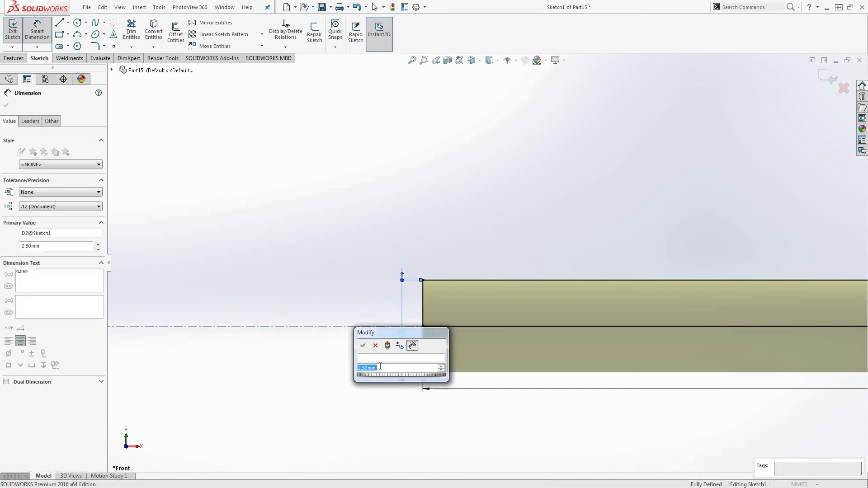
pyautogui.click(363, 346)
# Exit the sketch to rebuild the pin and tilt the view to see it whole.
pyautogui.hotkey('ctrl', 'b')
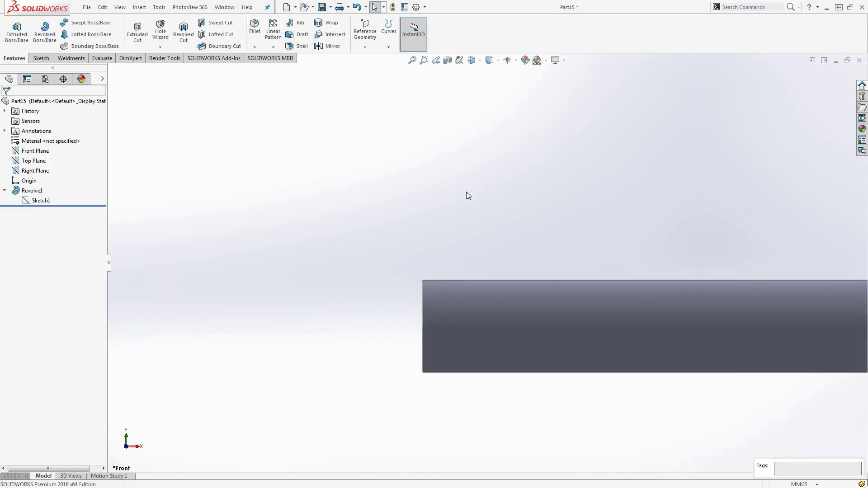
pyautogui.scroll(5, 474, 251)
pyautogui.moveTo(474, 251); pyautogui.dragTo(434, 271, button='middle')
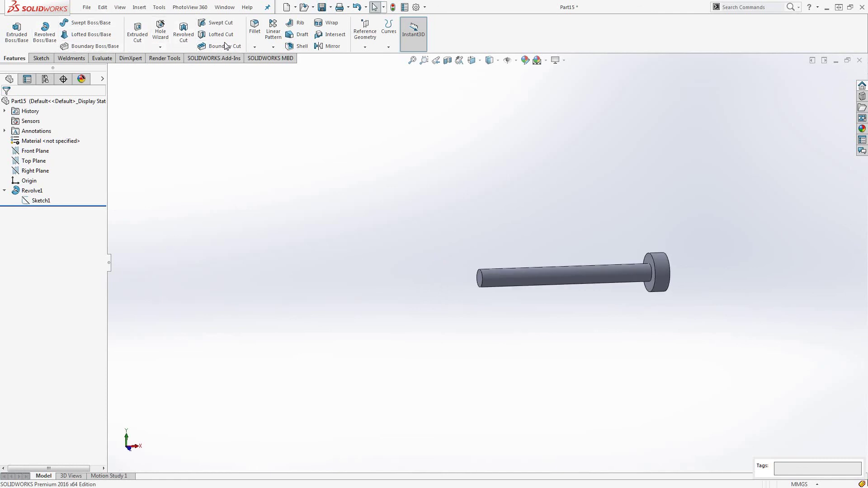
# Chamfer the pin's tip edge 0.4 mm at 45°.
pyautogui.click(254, 47)
pyautogui.click(271, 69)
pyautogui.scroll(-2, 461, 226)
pyautogui.scroll(-2, 456, 221)
pyautogui.click(443, 215)
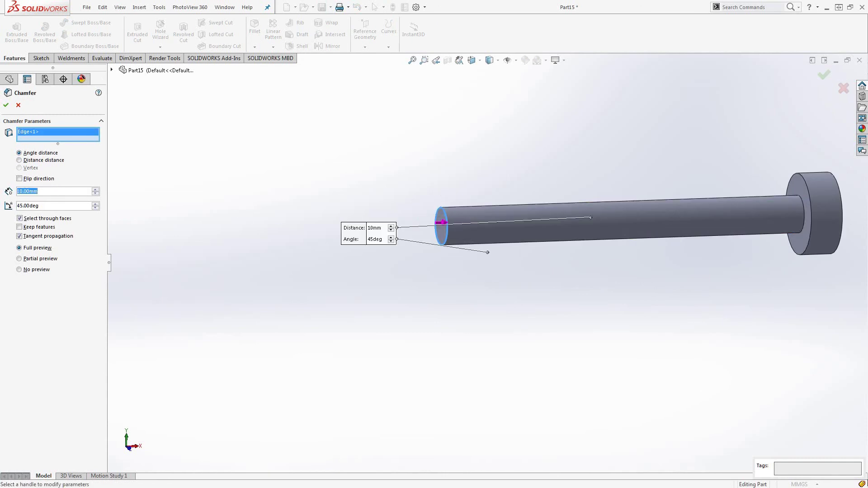
pyautogui.write('1')
pyautogui.press('Return')
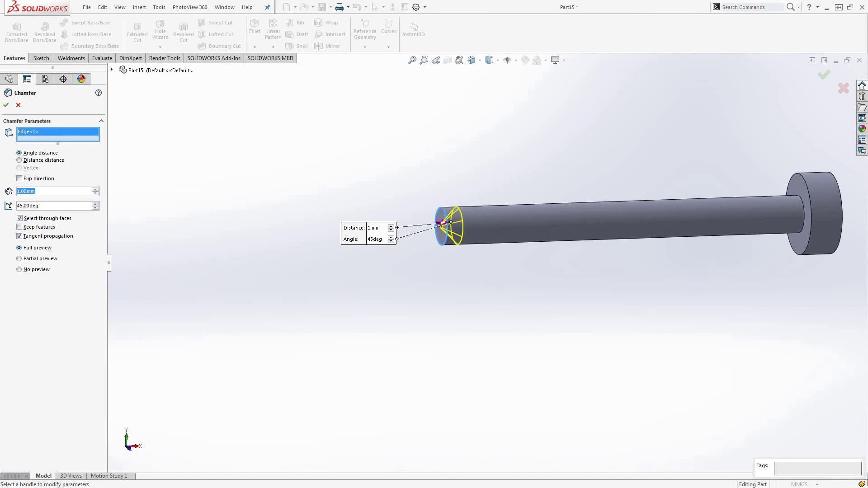
pyautogui.write('.')
pyautogui.write('5')
pyautogui.press('Return')
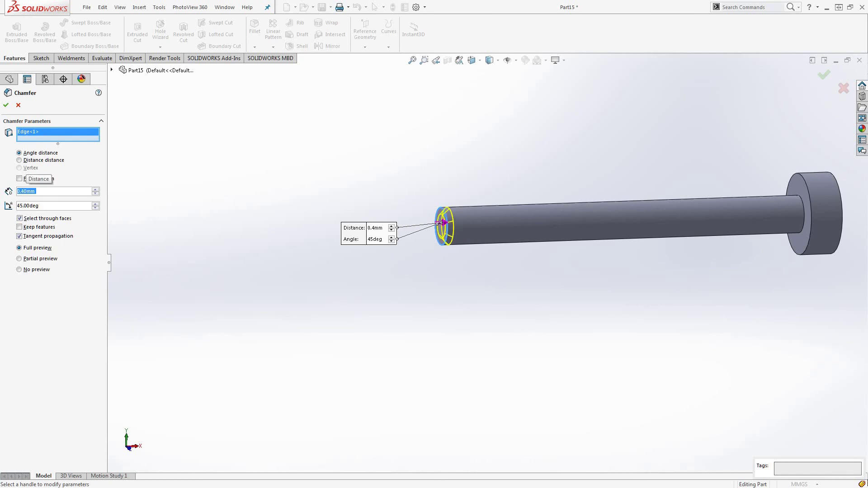
pyautogui.press('Return')
# Check the chamfered pin in front and isometric views, then bring up Save As.
pyautogui.click(660, 126)
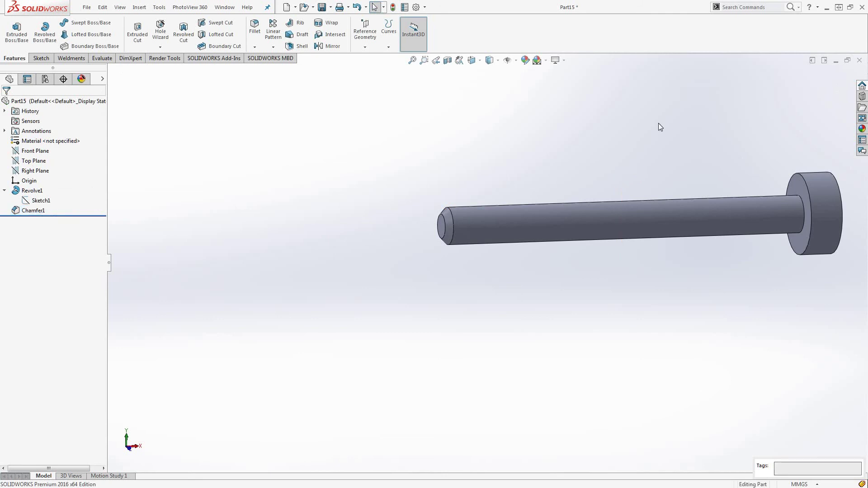
pyautogui.hotkey('ctrl', '1')
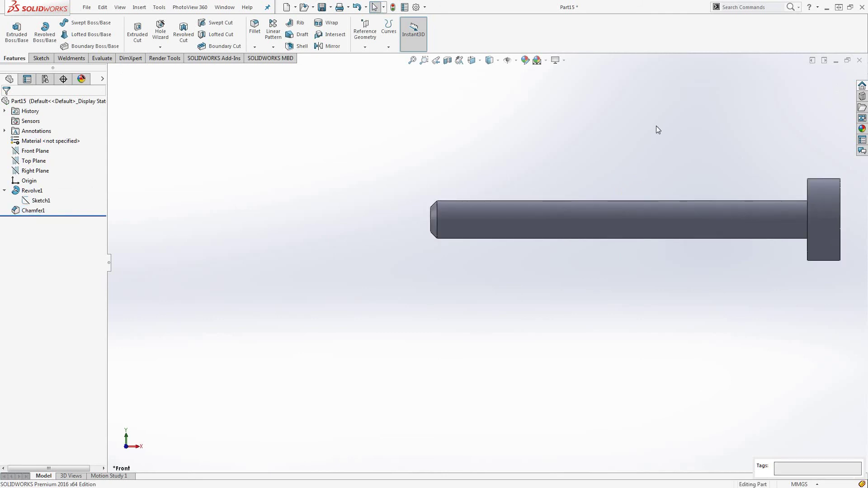
pyautogui.hotkey('ctrl', '7')
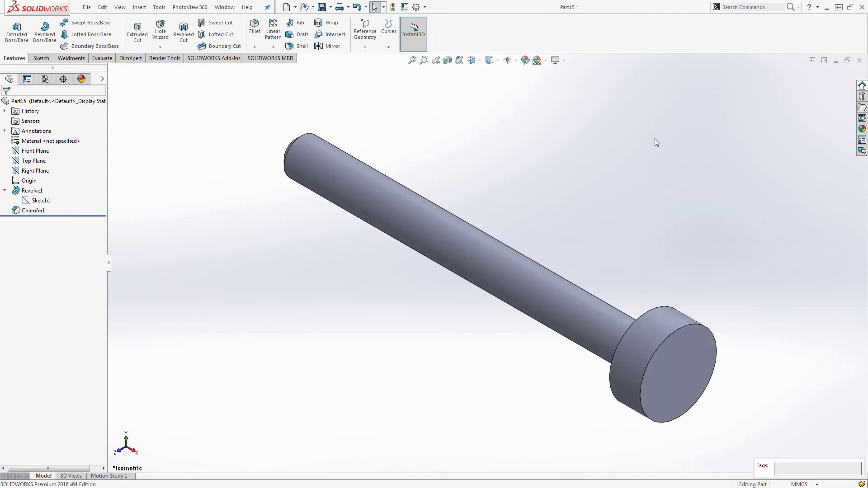
pyautogui.hotkey('ctrl', 's')
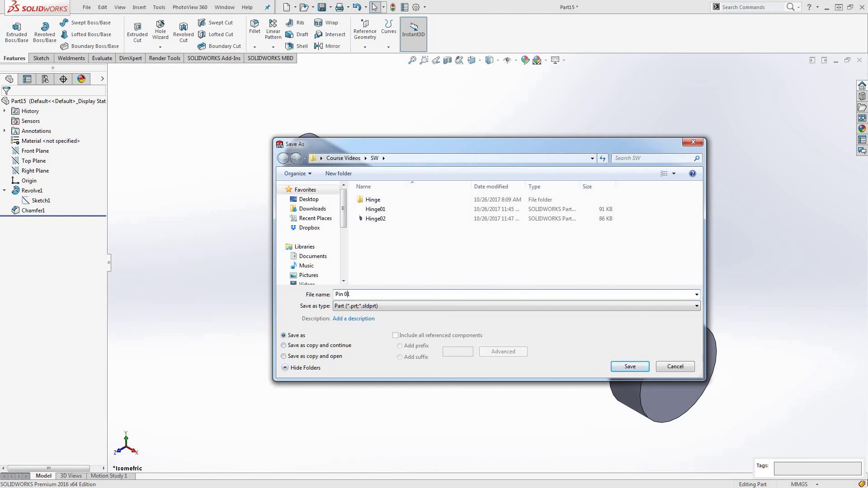
# Confirm the Save As dialog to save the part as Pin01.
pyautogui.press('Return')
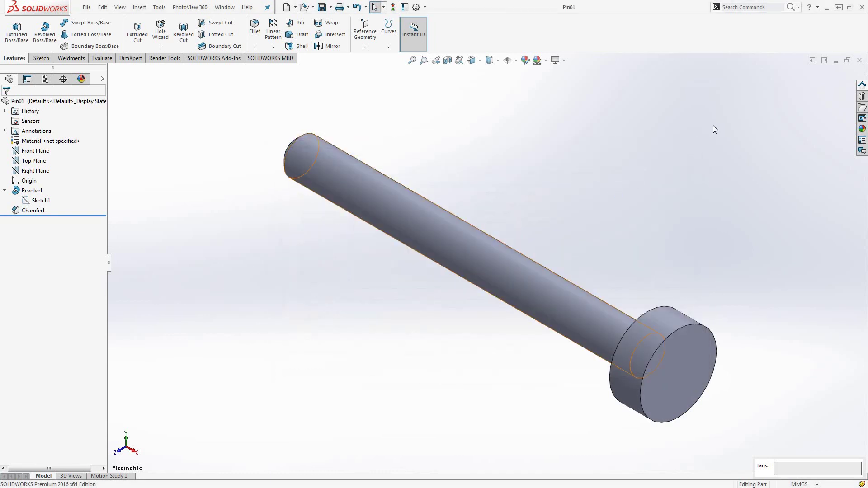
# Close the pin part window and insert Pin01 into Assem2 via Insert Components.
pyautogui.click(859, 60)
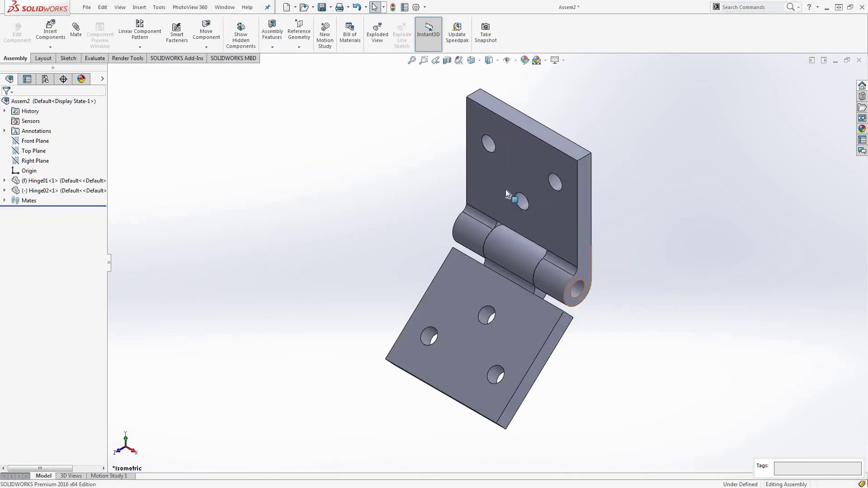
pyautogui.click(50, 32)
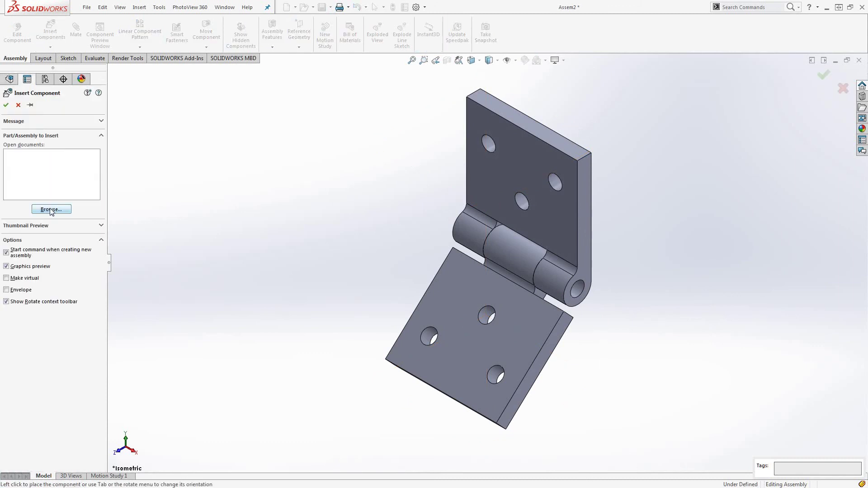
pyautogui.click(51, 209)
pyautogui.click(384, 197)
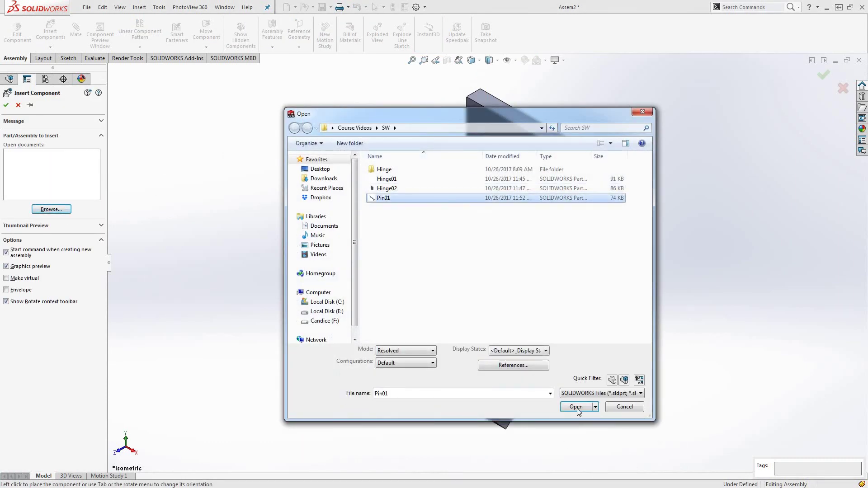
pyautogui.click(576, 407)
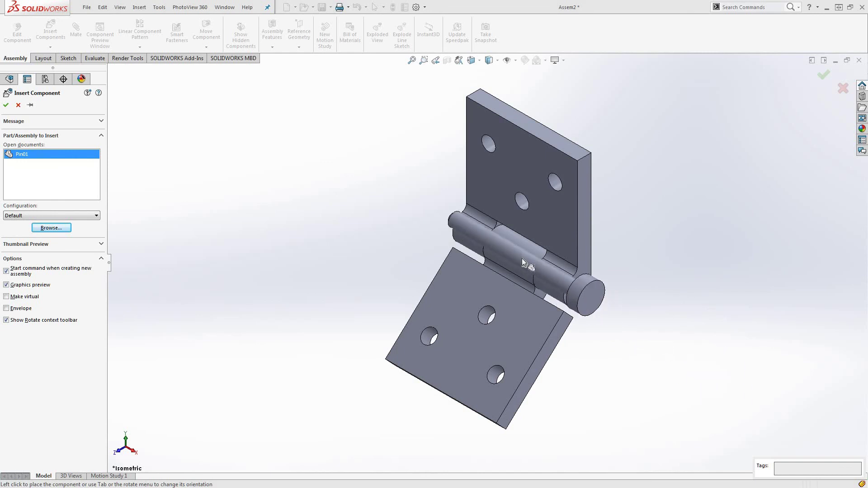
# Mate the pin's shaft concentric with the knuckle hole.
pyautogui.click(76, 30)
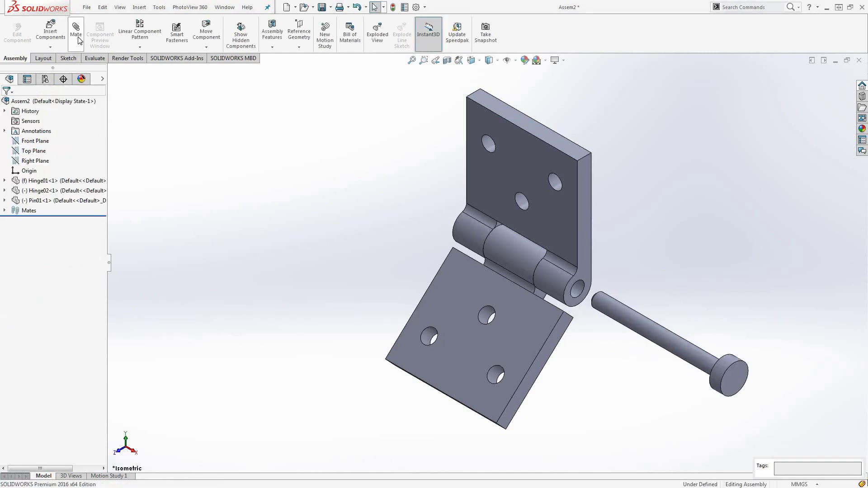
pyautogui.click(653, 326)
pyautogui.scroll(-2, 574, 294)
pyautogui.scroll(-2, 582, 289)
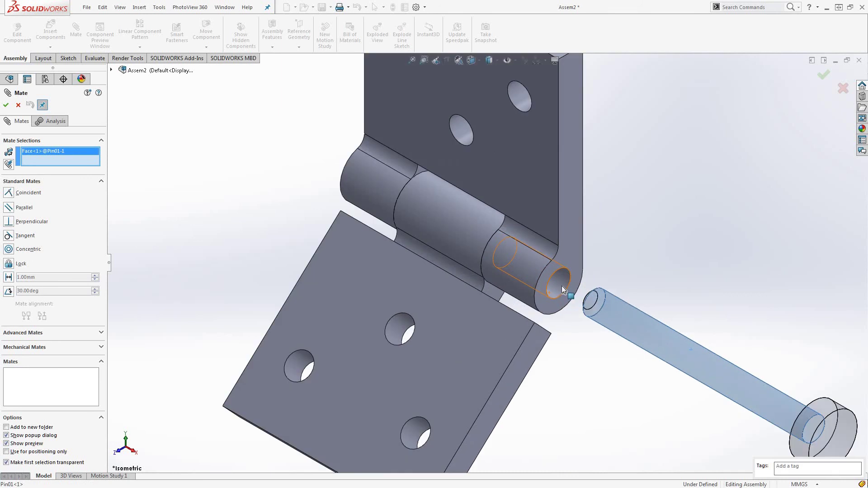
pyautogui.click(561, 284)
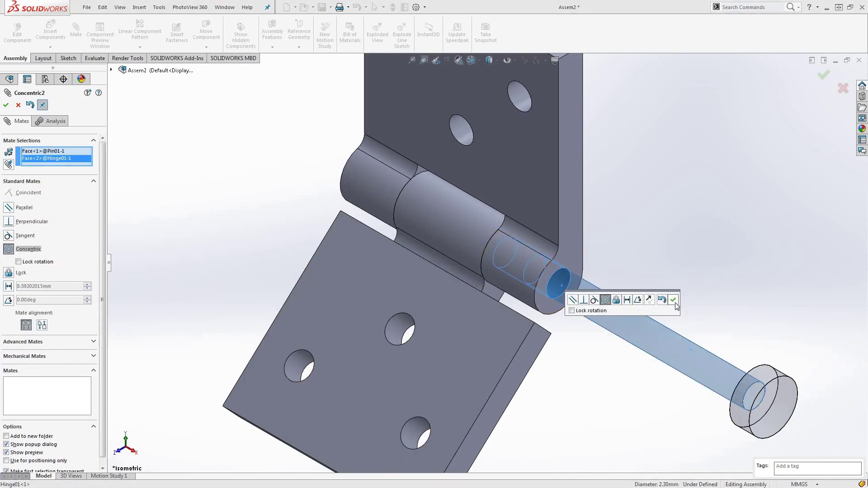
pyautogui.click(674, 300)
# Mate the pin head face coincident with the knuckle end face and finish mating.
pyautogui.click(456, 280)
pyautogui.moveTo(455, 280); pyautogui.dragTo(582, 257, button='middle')
pyautogui.scroll(-3, 539, 270)
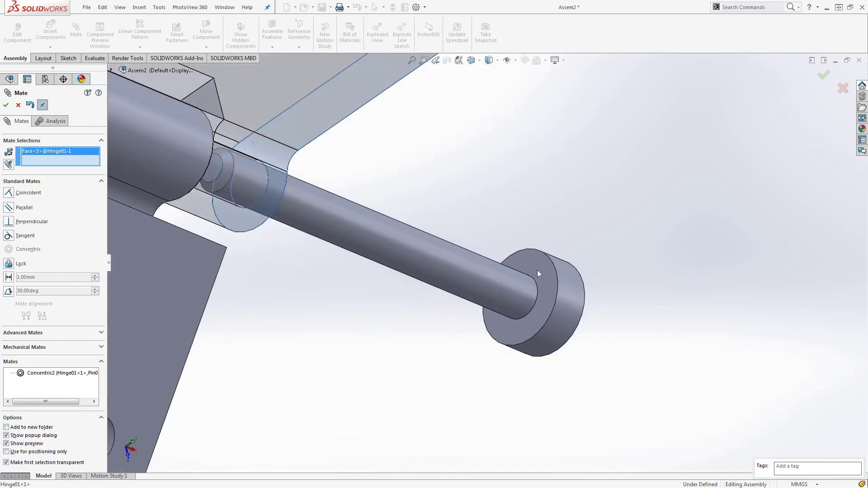
pyautogui.click(538, 269)
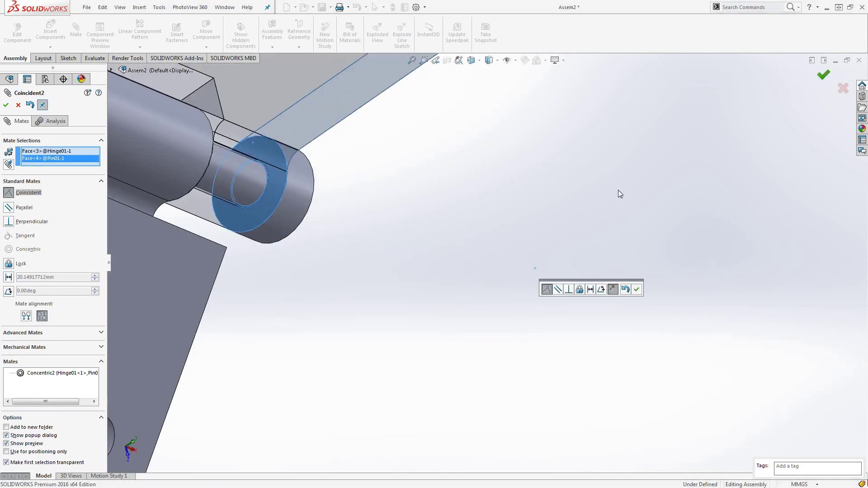
pyautogui.press('Return')
pyautogui.scroll(10, 463, 308)
pyautogui.moveTo(375, 338); pyautogui.dragTo(349, 242, button='middle')
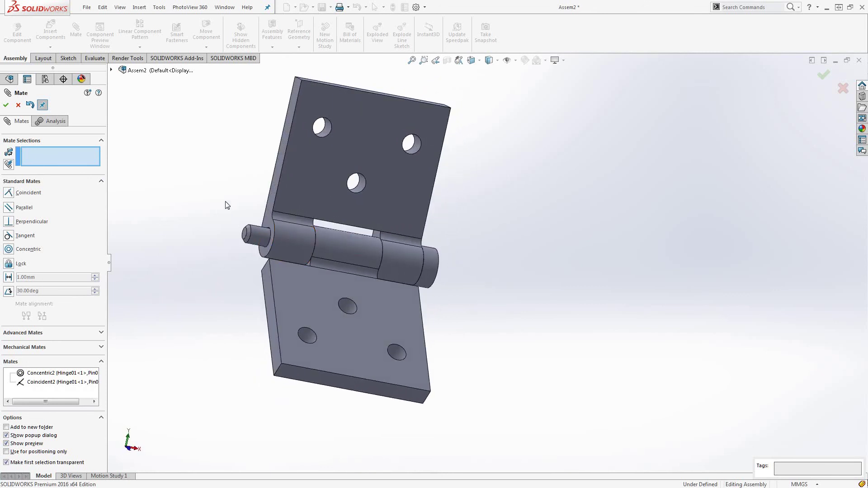
pyautogui.press('Return')
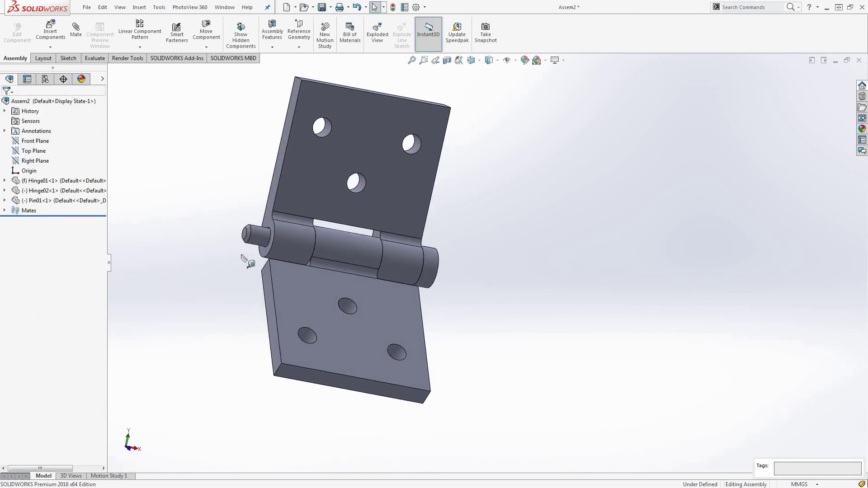
# Measure the distance from the pin's end face to the hinge leaf face.
pyautogui.scroll(6, 253, 253)
pyautogui.click(315, 226)
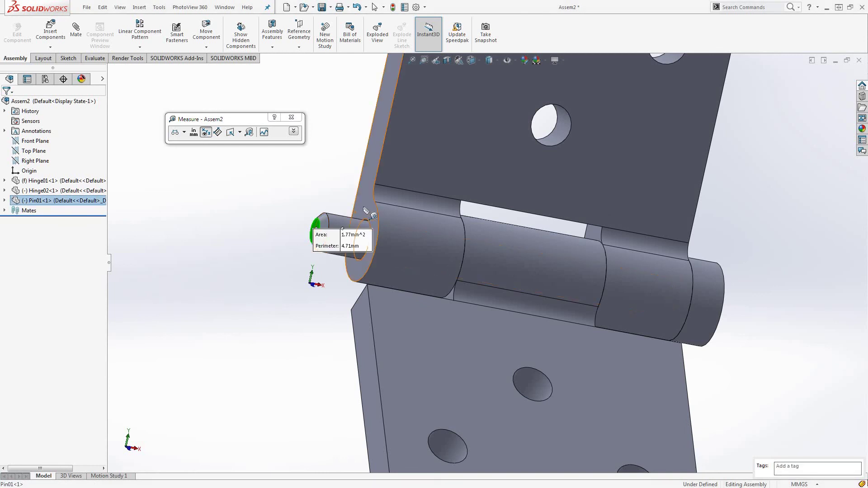
pyautogui.click(367, 266)
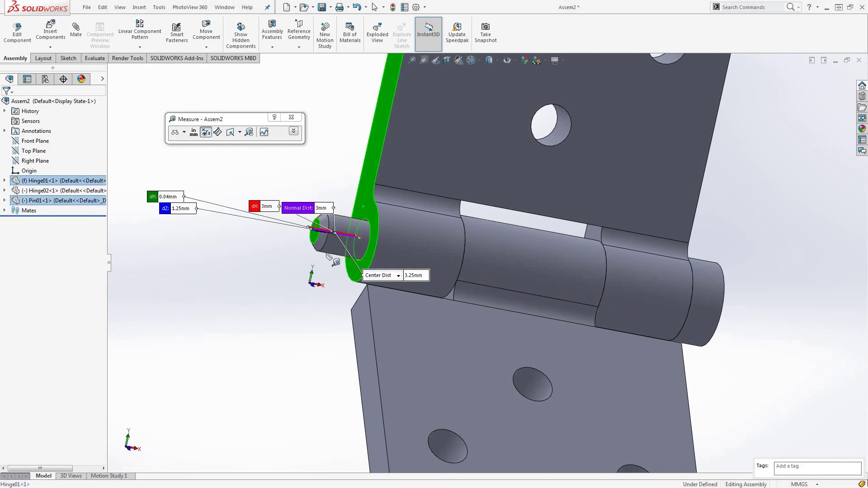
pyautogui.press('Escape')
# Select the pin in the assembly.
pyautogui.click(347, 231)
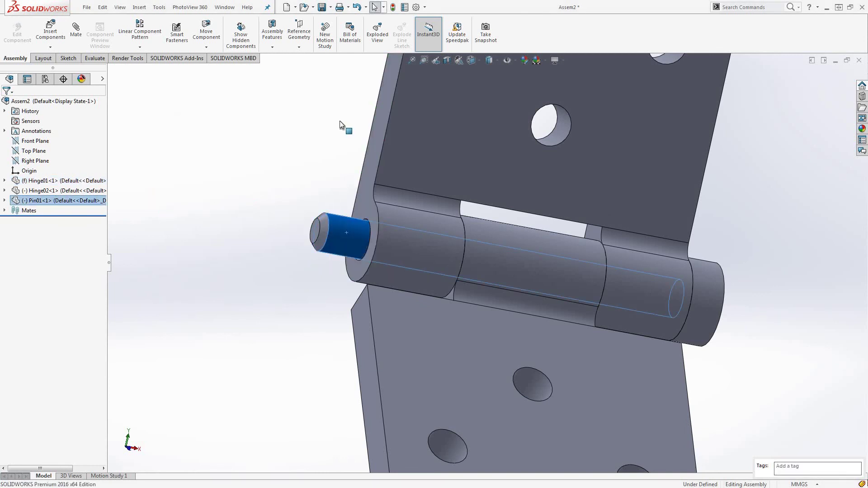
pyautogui.press('Escape')
pyautogui.click(340, 227)
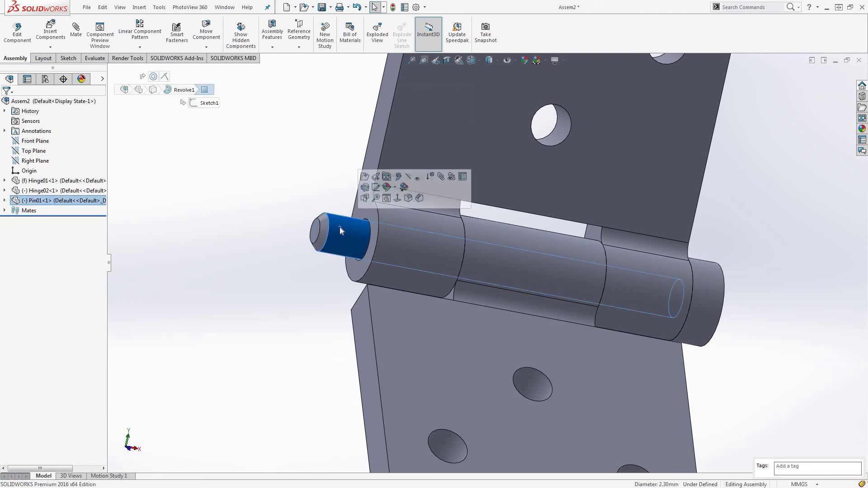
# Open Pin01 and change its 25 mm length dimension to 25-3 (22 mm).
pyautogui.rightClick(340, 226)
pyautogui.click(347, 95)
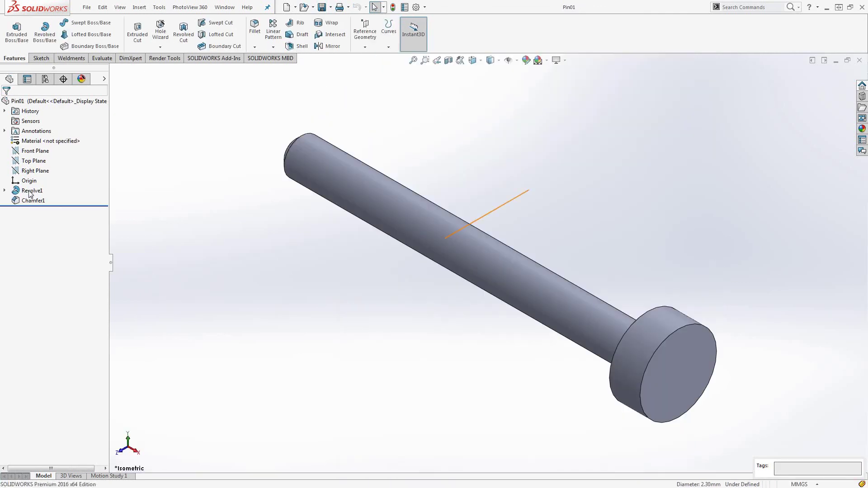
pyautogui.click(35, 200)
pyautogui.click(32, 174)
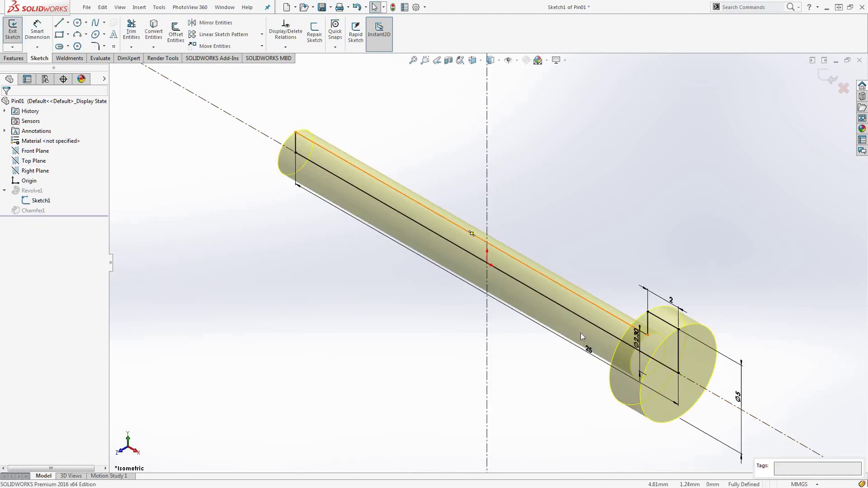
pyautogui.doubleClick(587, 350)
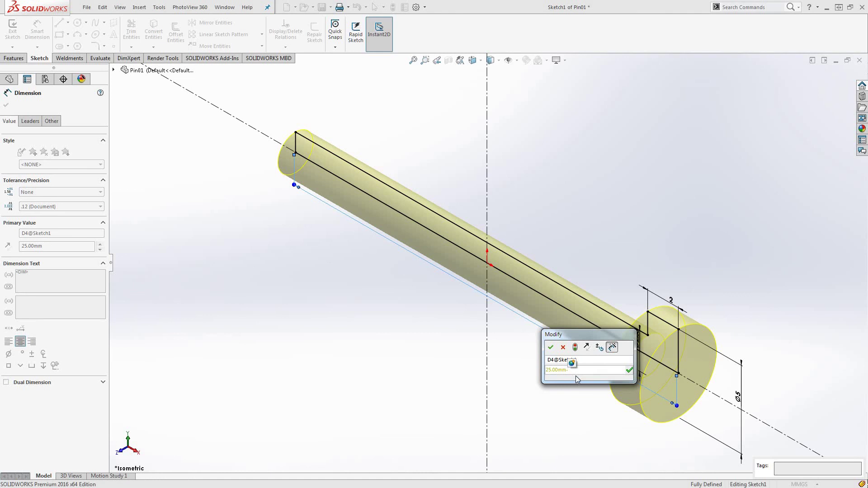
pyautogui.write('-3')
pyautogui.press('Return')
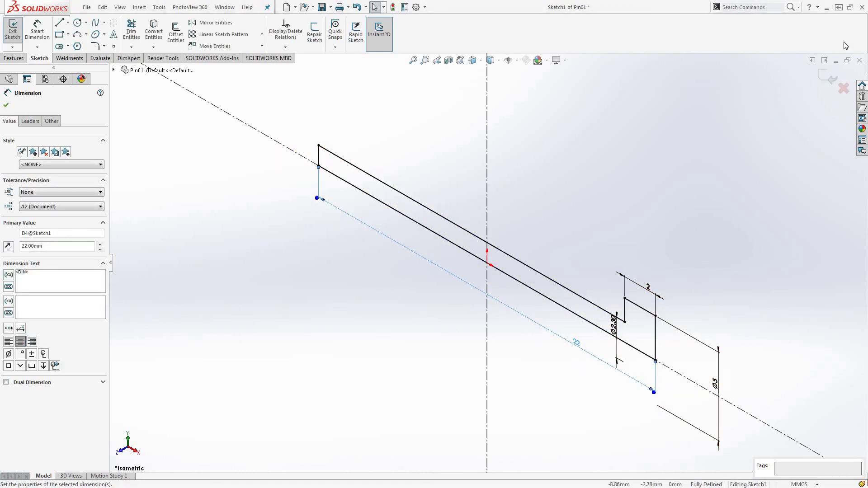
pyautogui.click(827, 77)
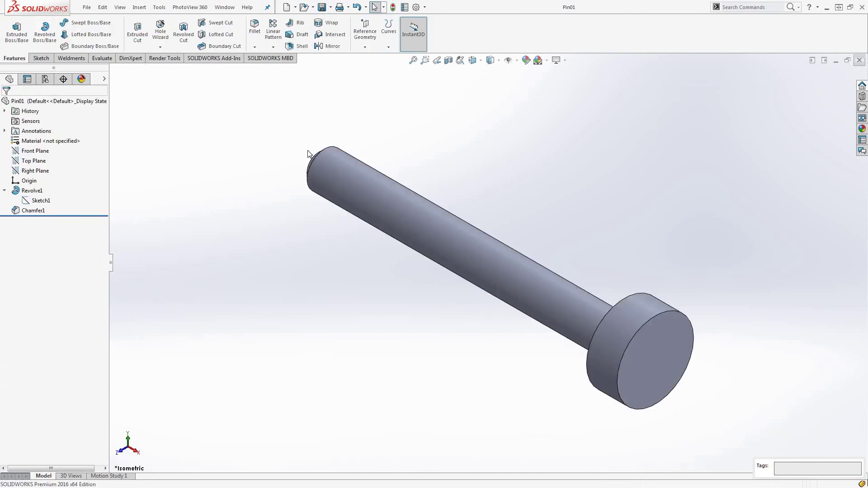
# Return to the Assem2 hinge assembly and swing the lower leaf around the pin.
pyautogui.hotkey('ctrl', 'Tab')
pyautogui.scroll(-3, 748, 300)
pyautogui.moveTo(631, 292); pyautogui.dragTo(651, 388, button='middle')
pyautogui.moveTo(576, 230); pyautogui.dragTo(565, 335)
# Reorient the view so the hinge front faces the screen.
pyautogui.click(627, 170)
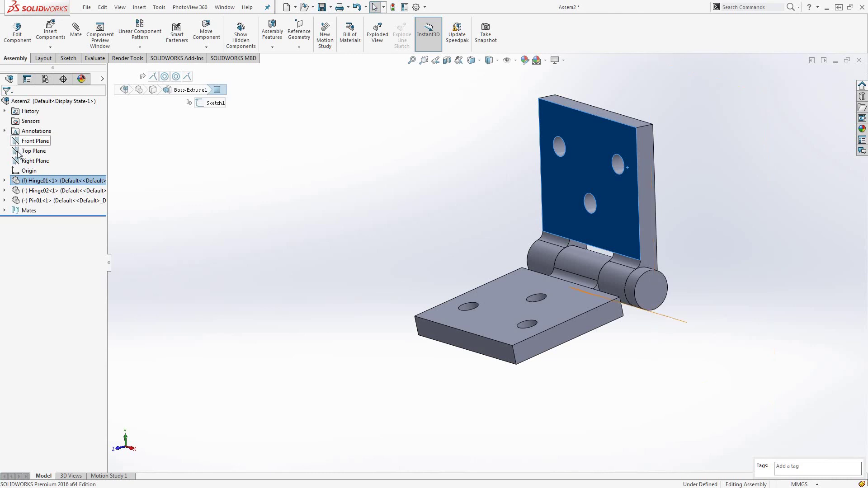
pyautogui.click(33, 161)
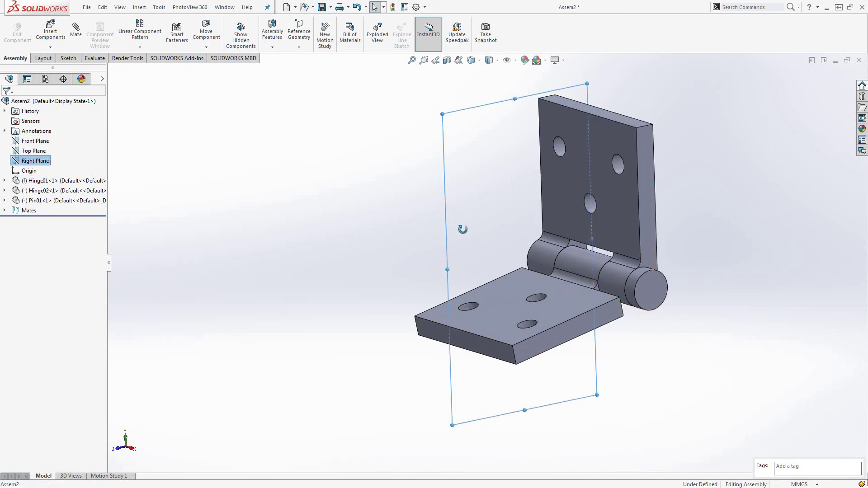
pyautogui.moveTo(475, 236); pyautogui.dragTo(426, 214, button='middle')
pyautogui.click(424, 215)
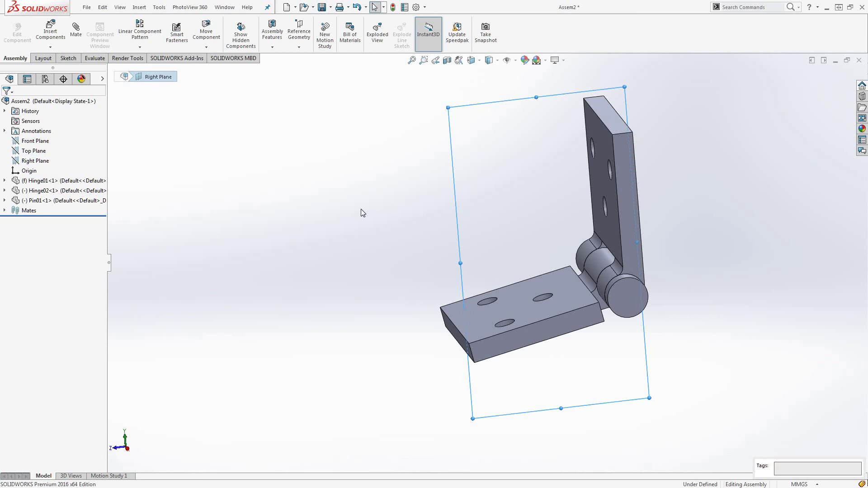
pyautogui.click(15, 181)
pyautogui.click(413, 252)
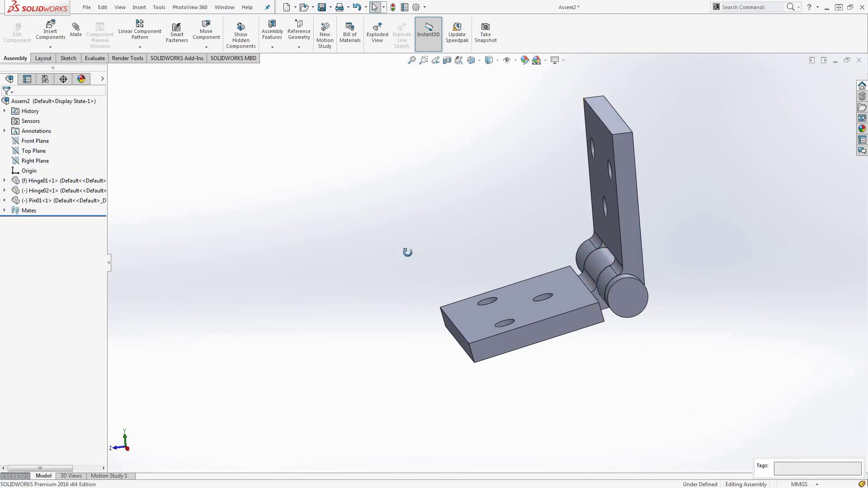
pyautogui.moveTo(413, 252); pyautogui.dragTo(443, 251, button='middle')
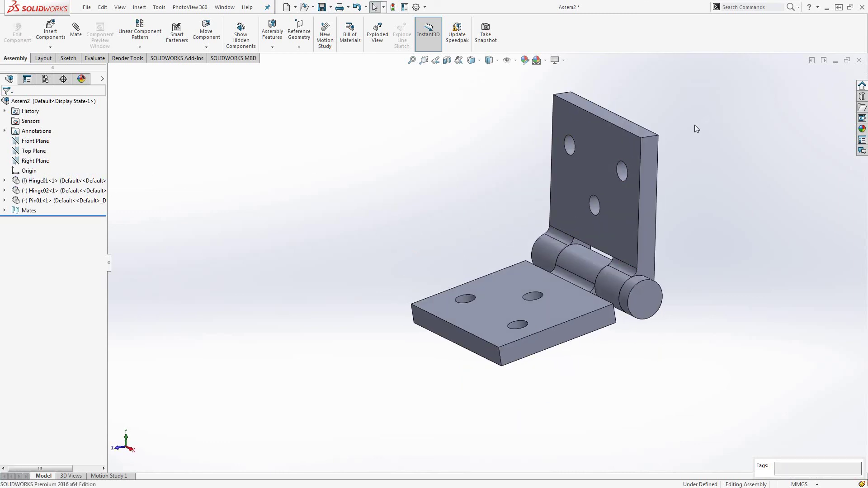
pyautogui.keyDown('ctrl'); pyautogui.moveTo(668, 178); pyautogui.dragTo(625, 220, button='middle'); pyautogui.keyUp('ctrl')
# Swing Hinge02 up against the upper leaf and view its side face Normal To.
pyautogui.moveTo(454, 363); pyautogui.dragTo(560, 165)
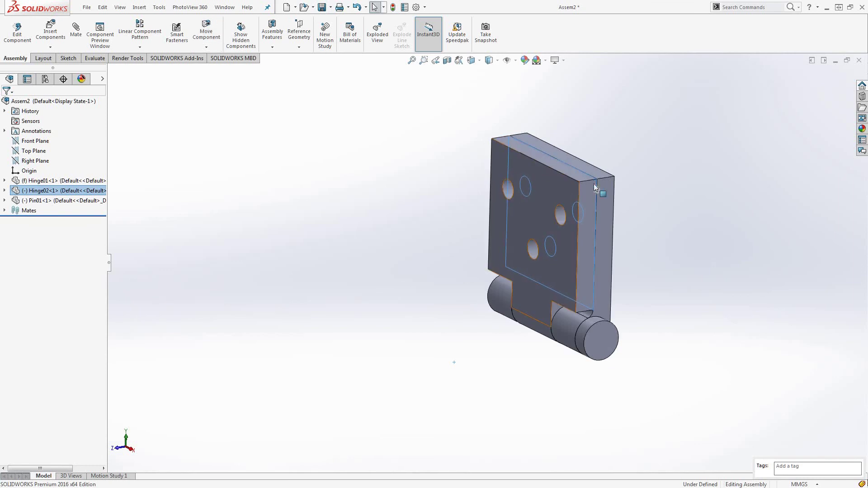
pyautogui.click(699, 163)
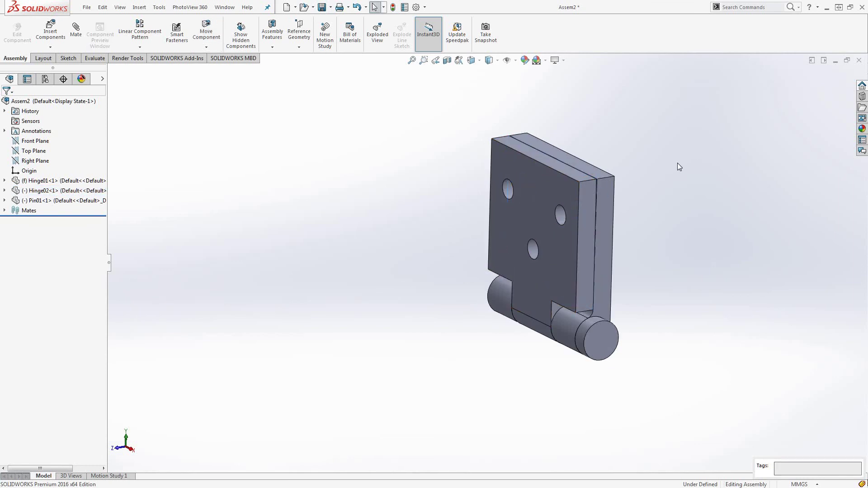
pyautogui.click(607, 212)
pyautogui.hotkey('ctrl', '8')
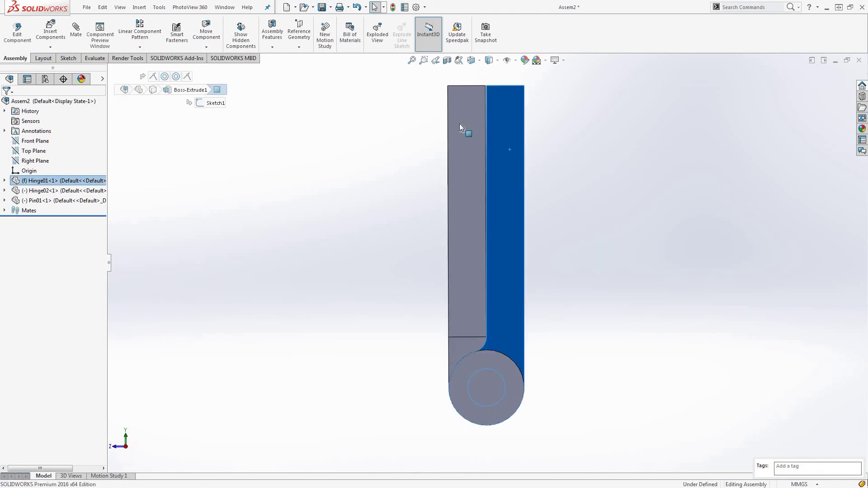